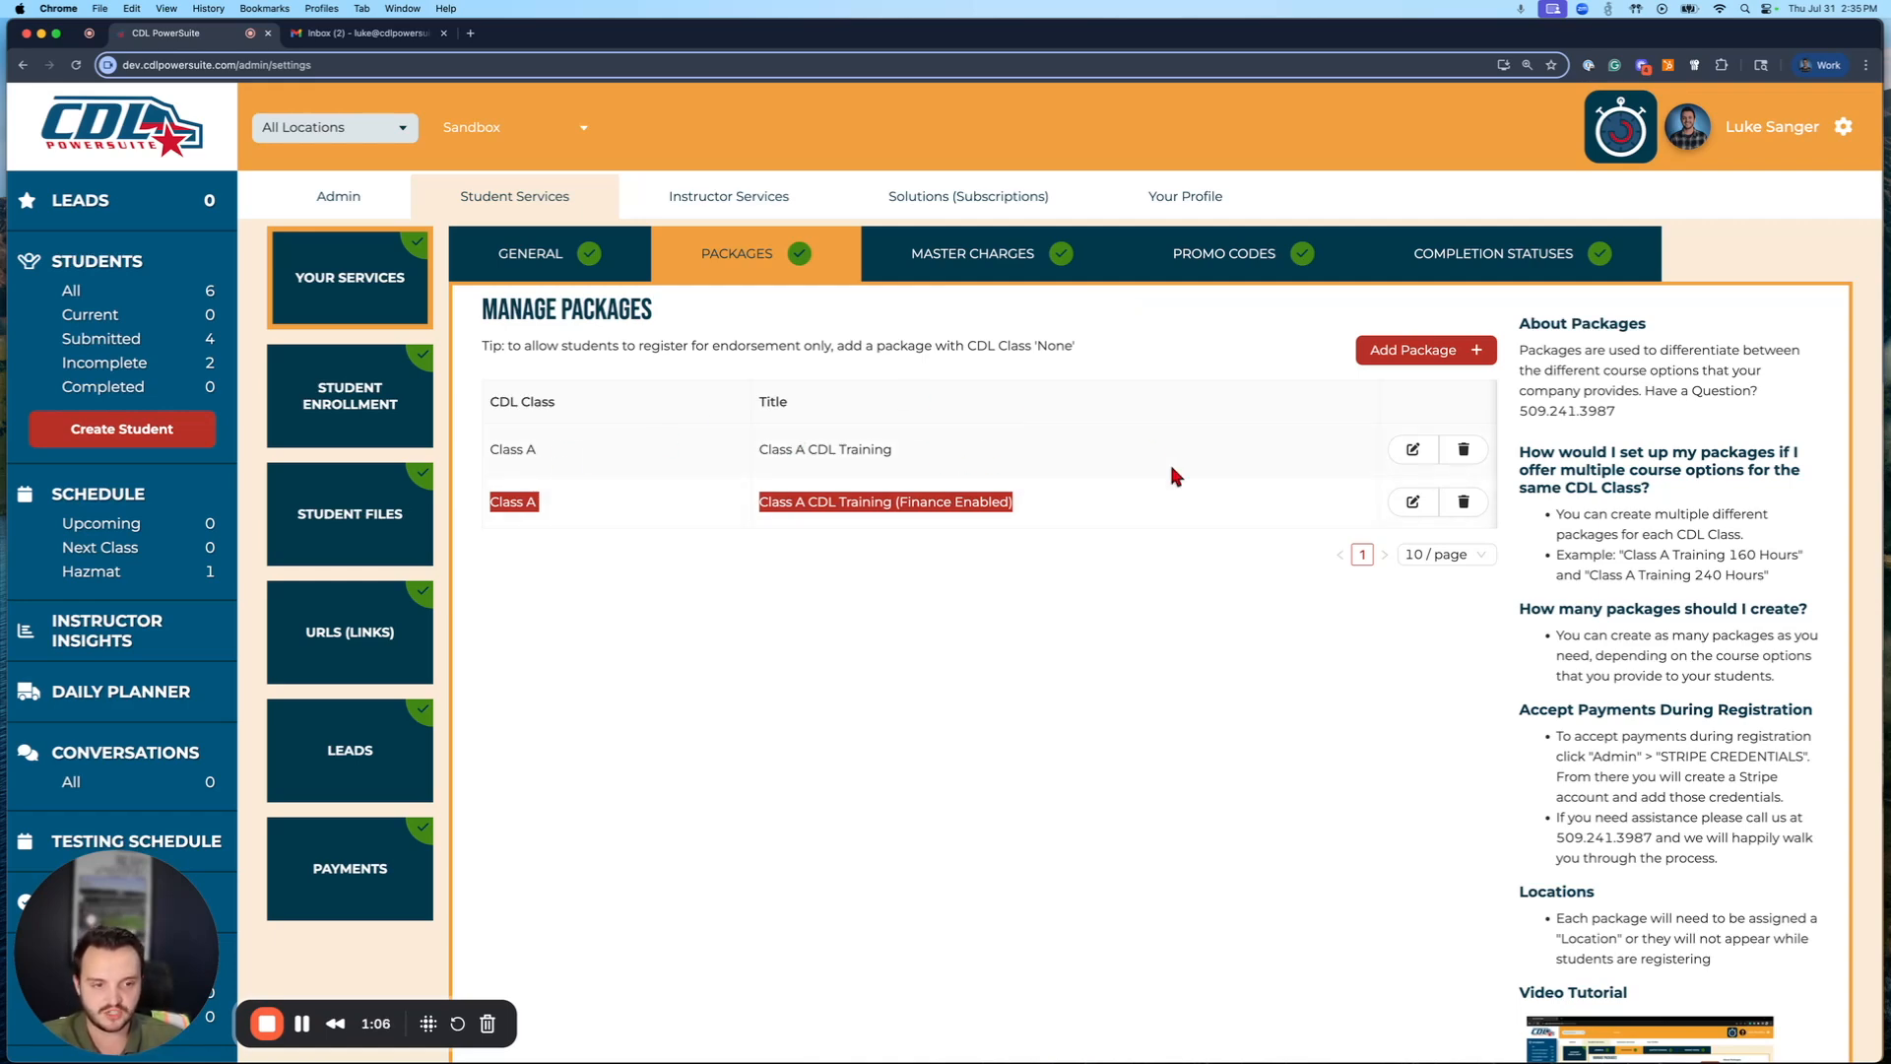
- Open the Class A CDL Training (Finance Enabled) package for editing and examine its full price
left_click(1413, 501)
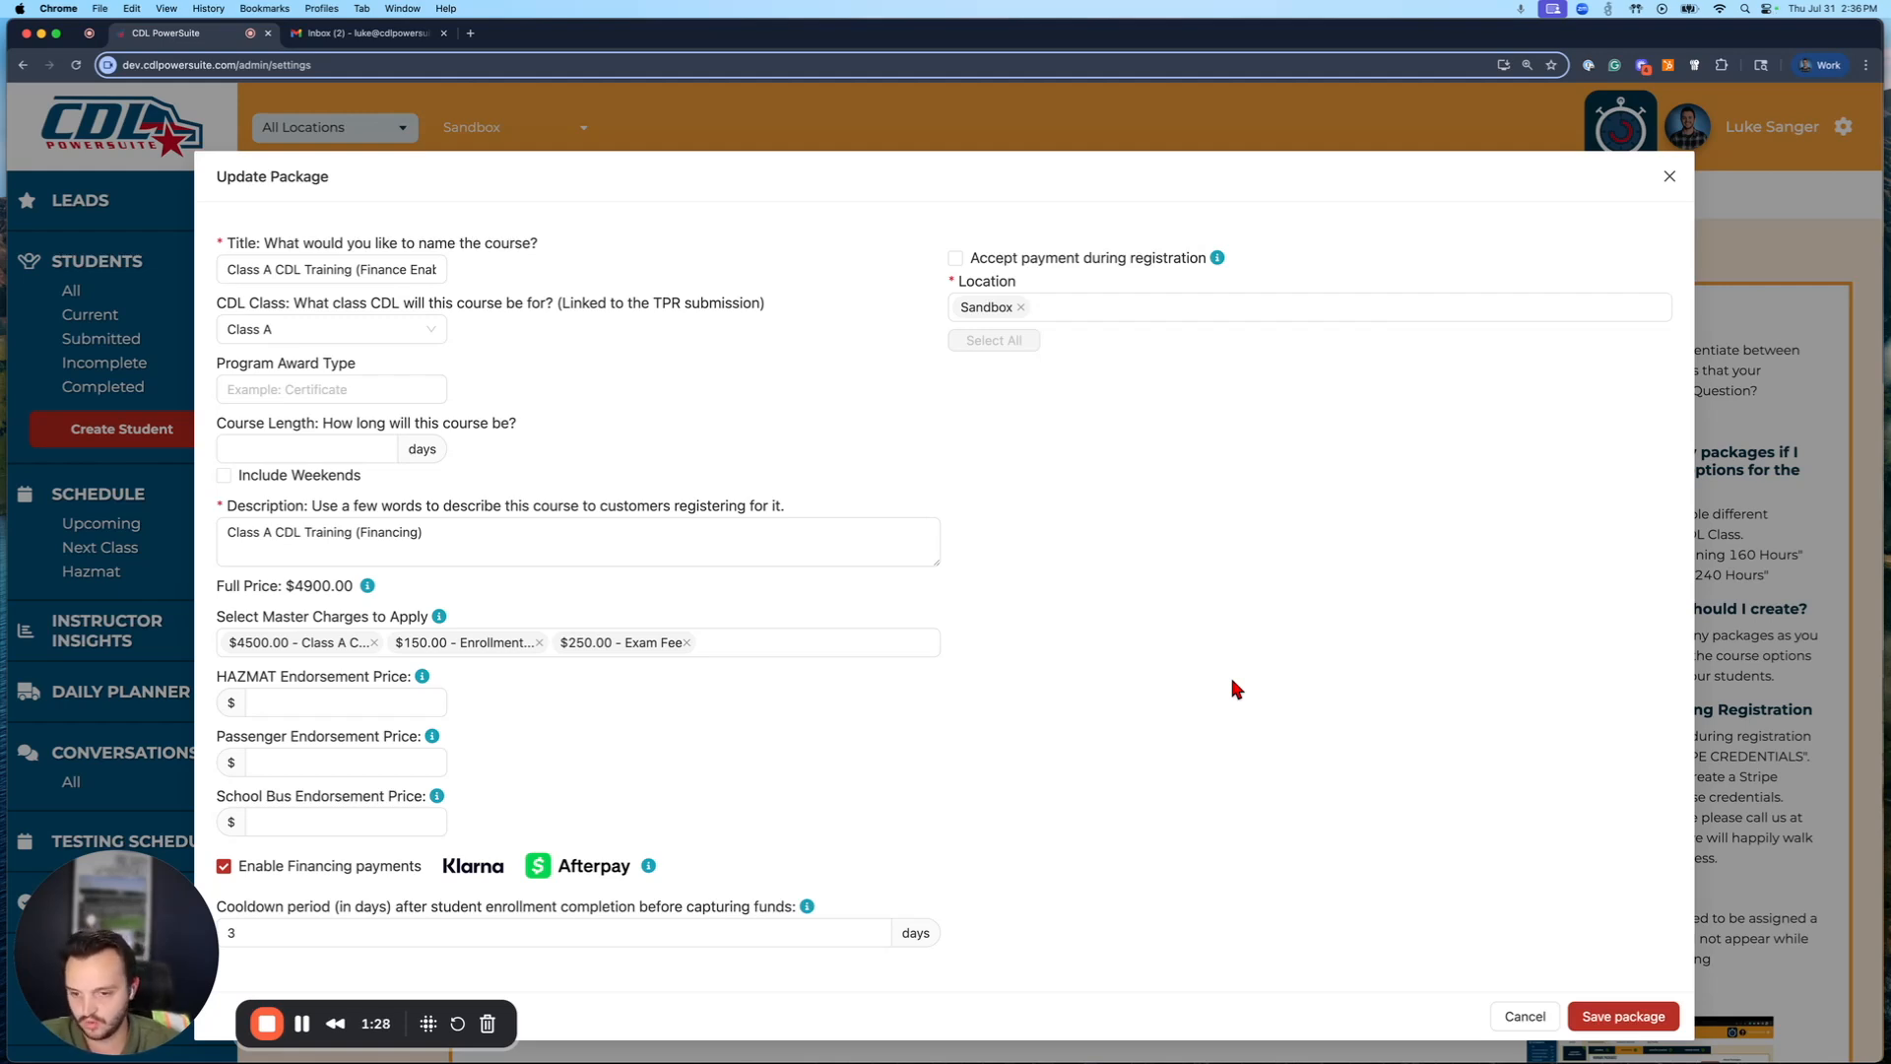
mouse_move(294, 582)
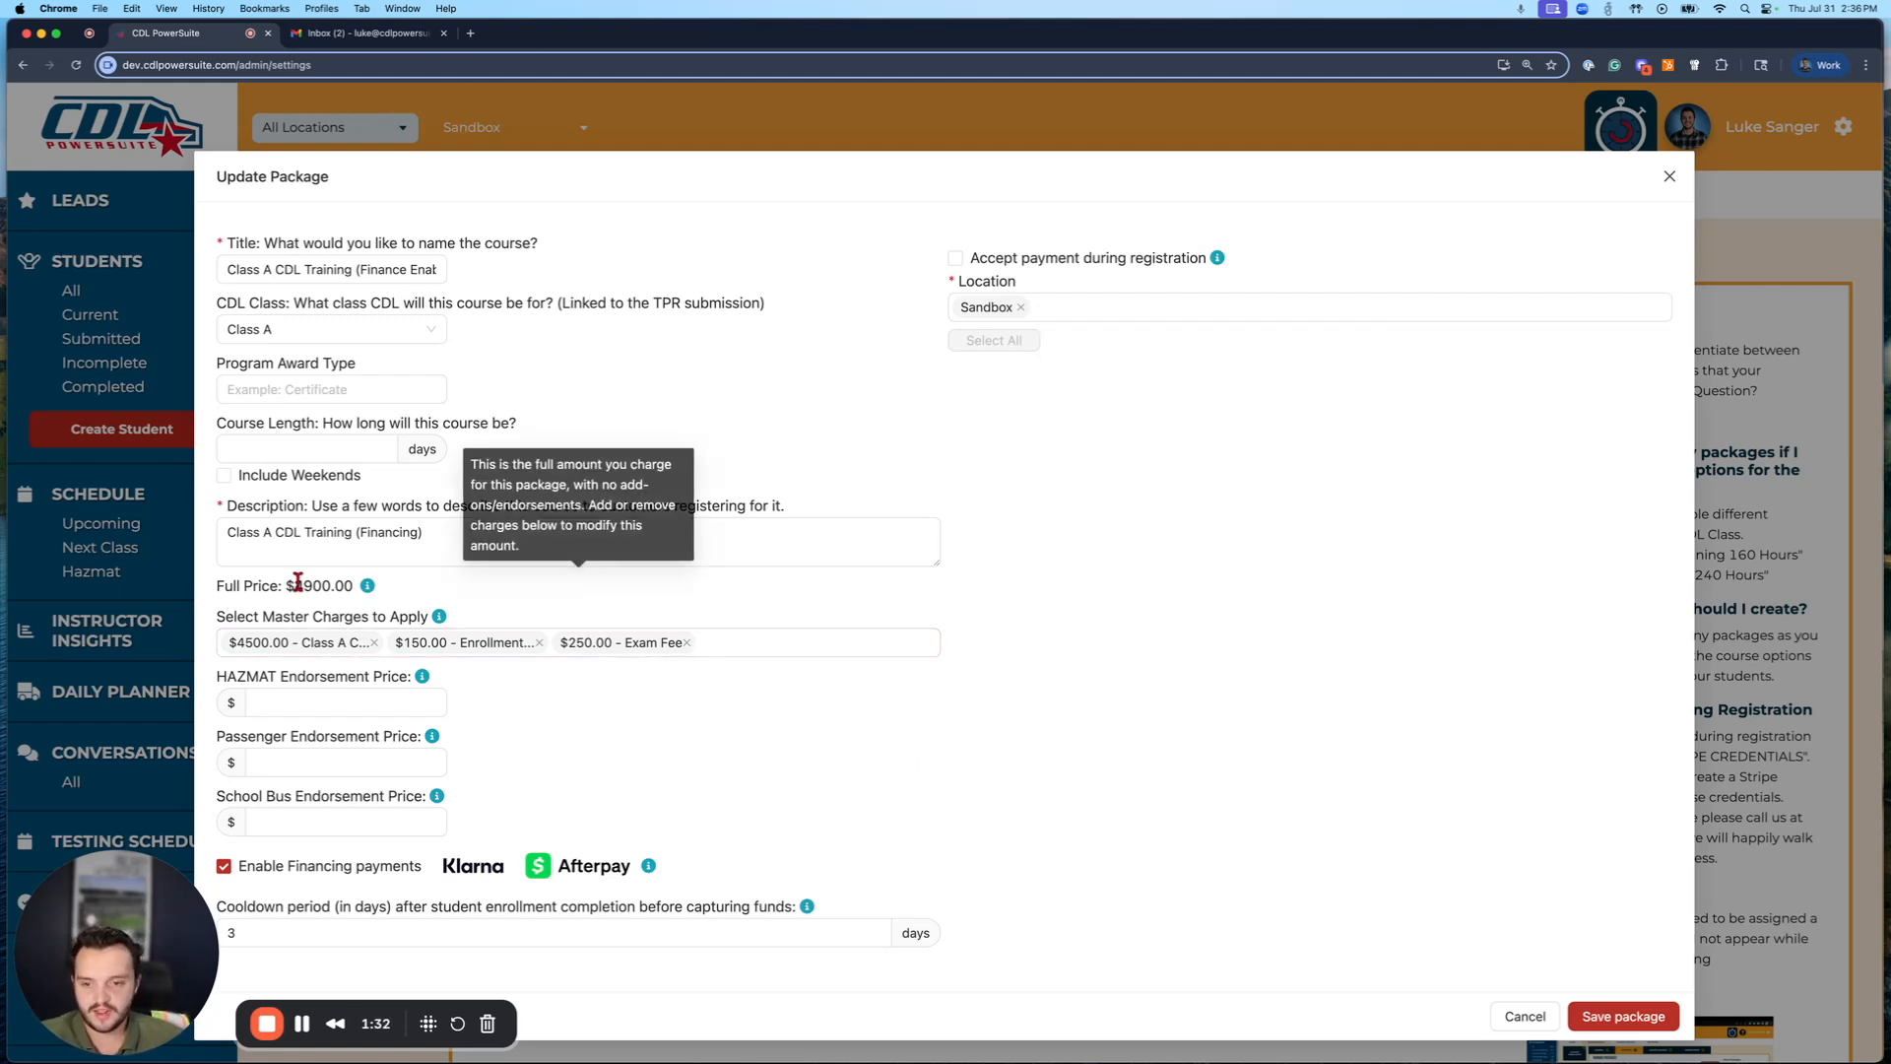
left_click_drag(293, 582, 354, 585)
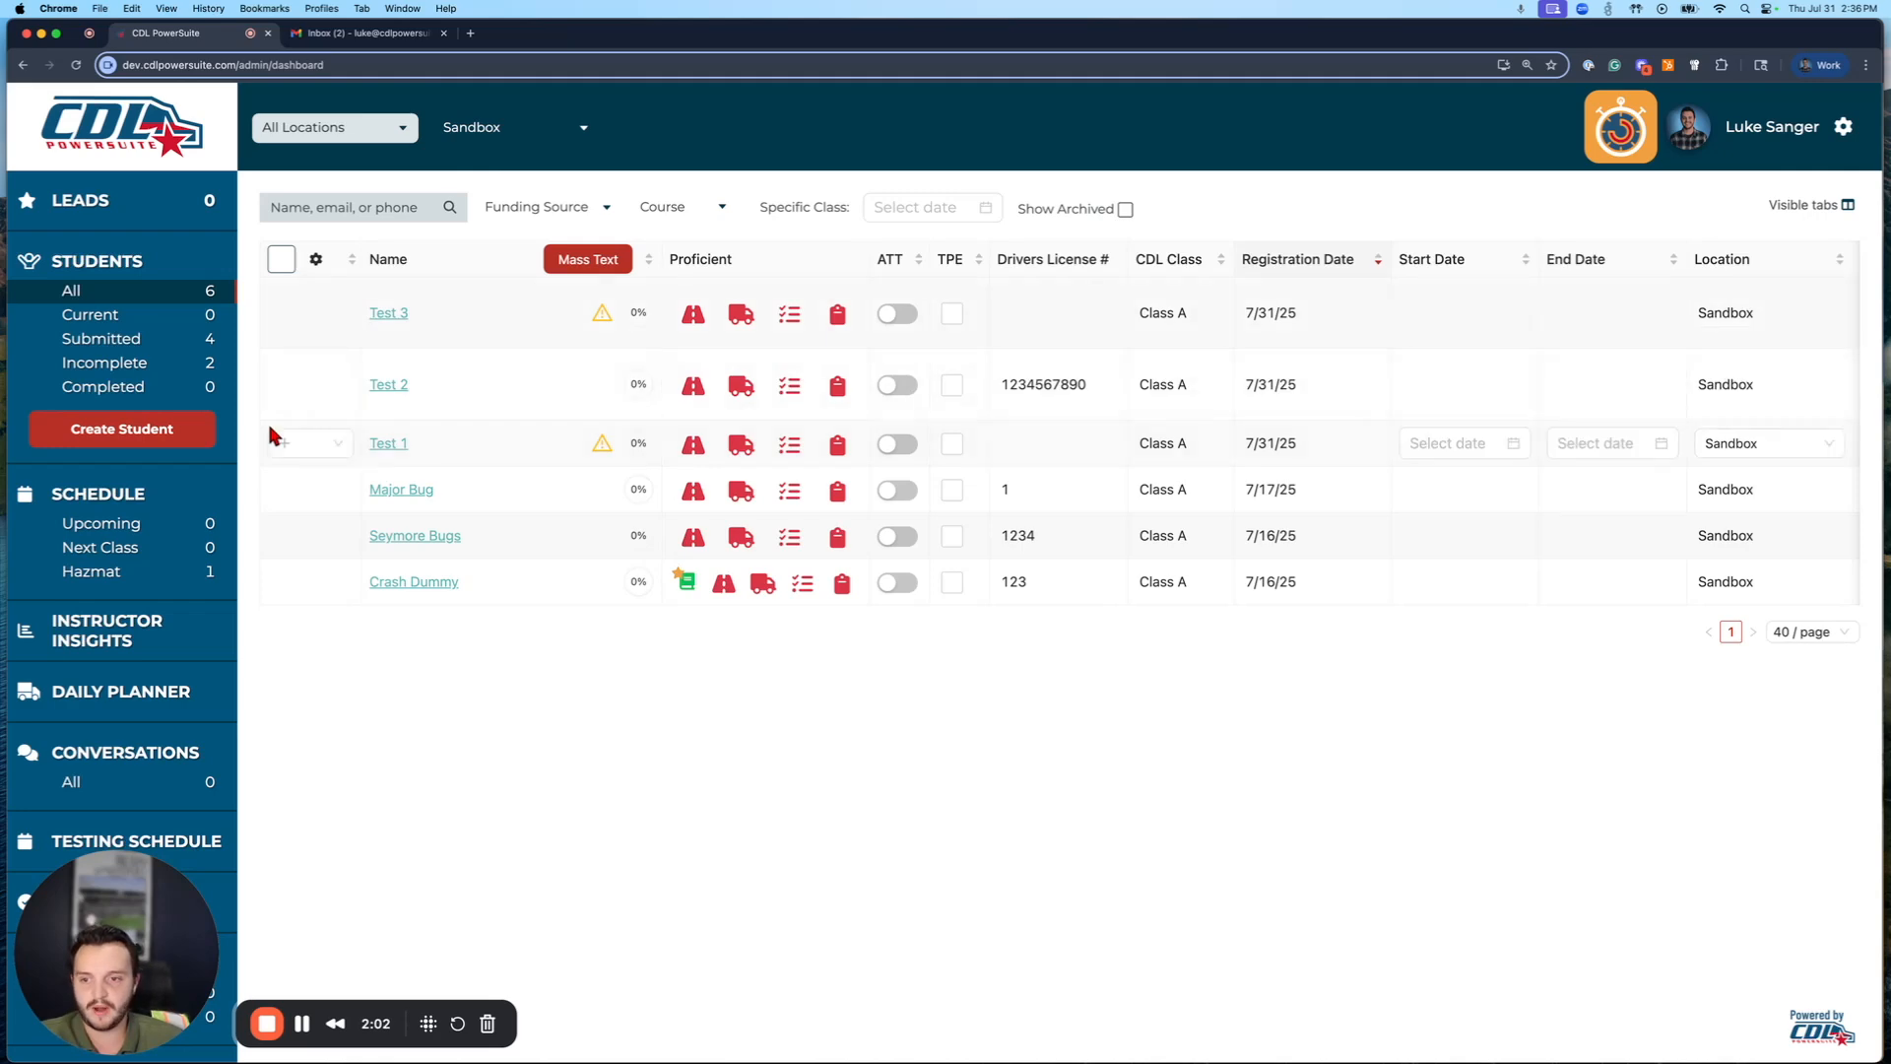
- Start a new student record and assign it the Class A CDL Training (Finance Enabled) package
left_click(115, 433)
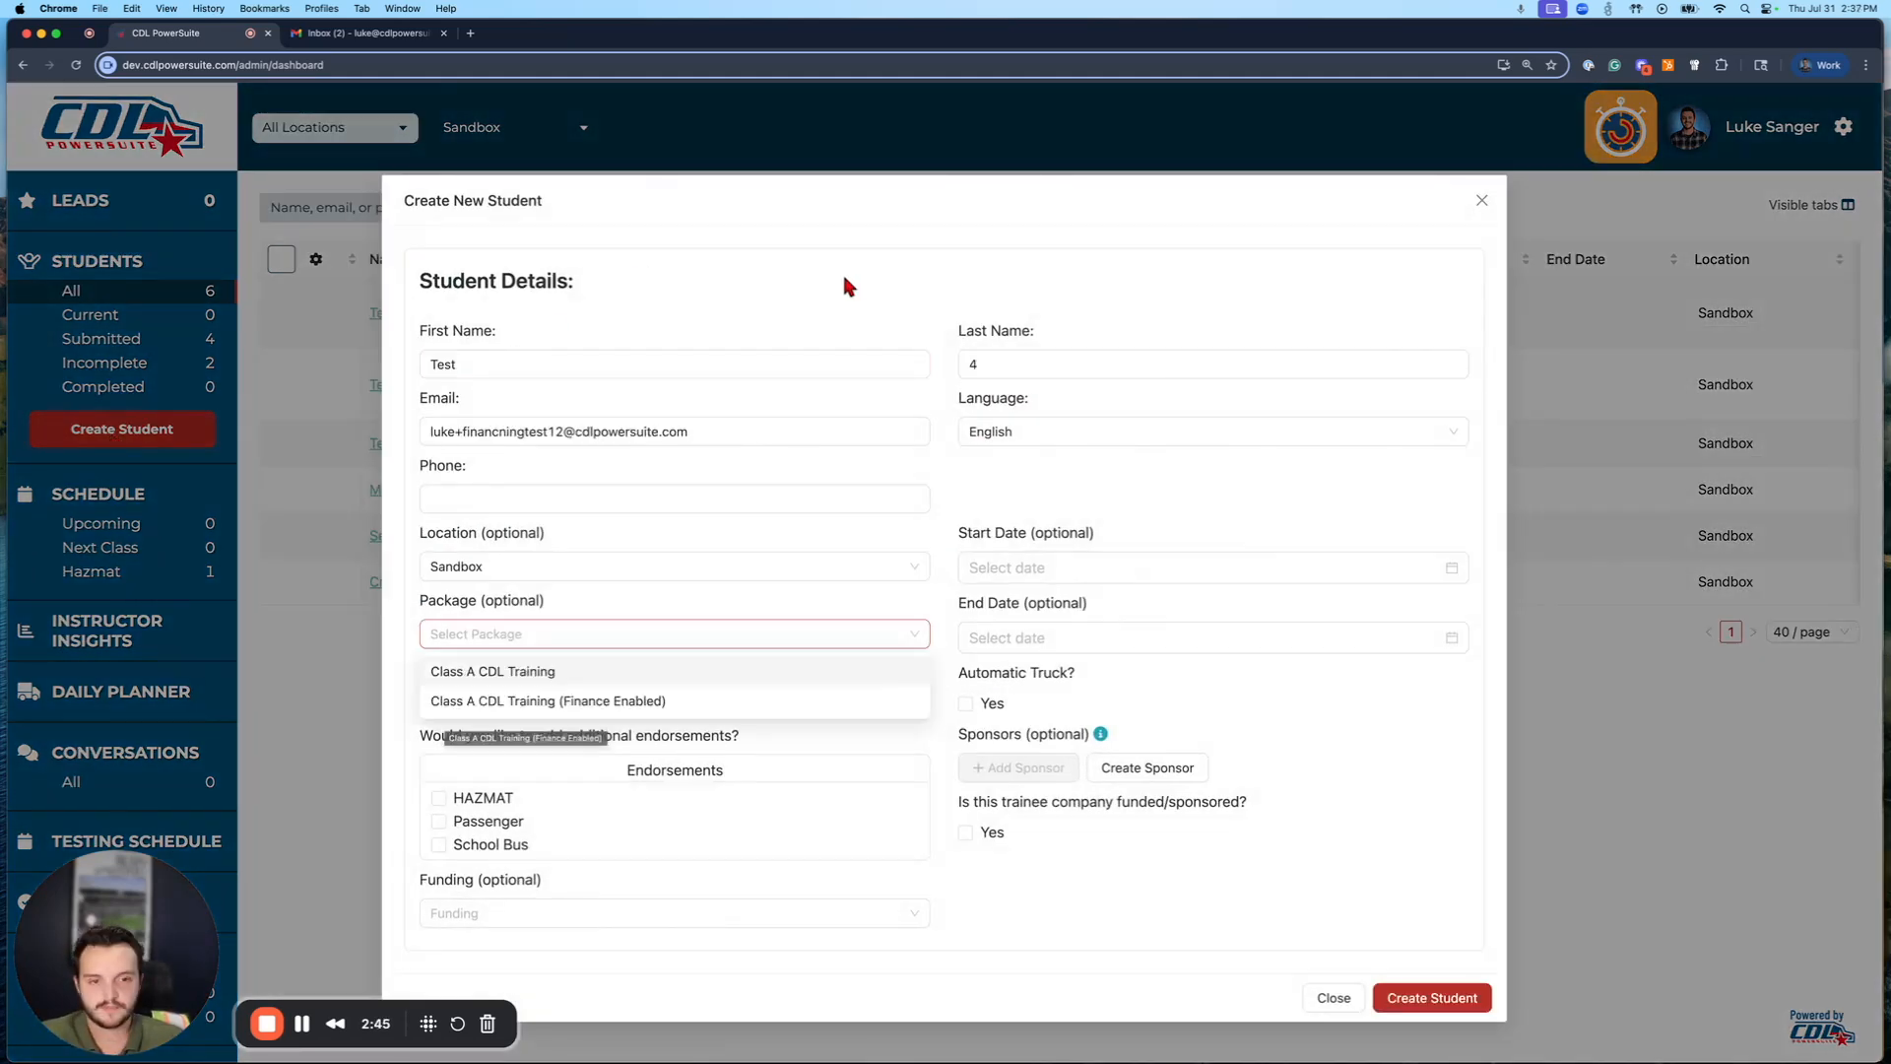
left_click(841, 270)
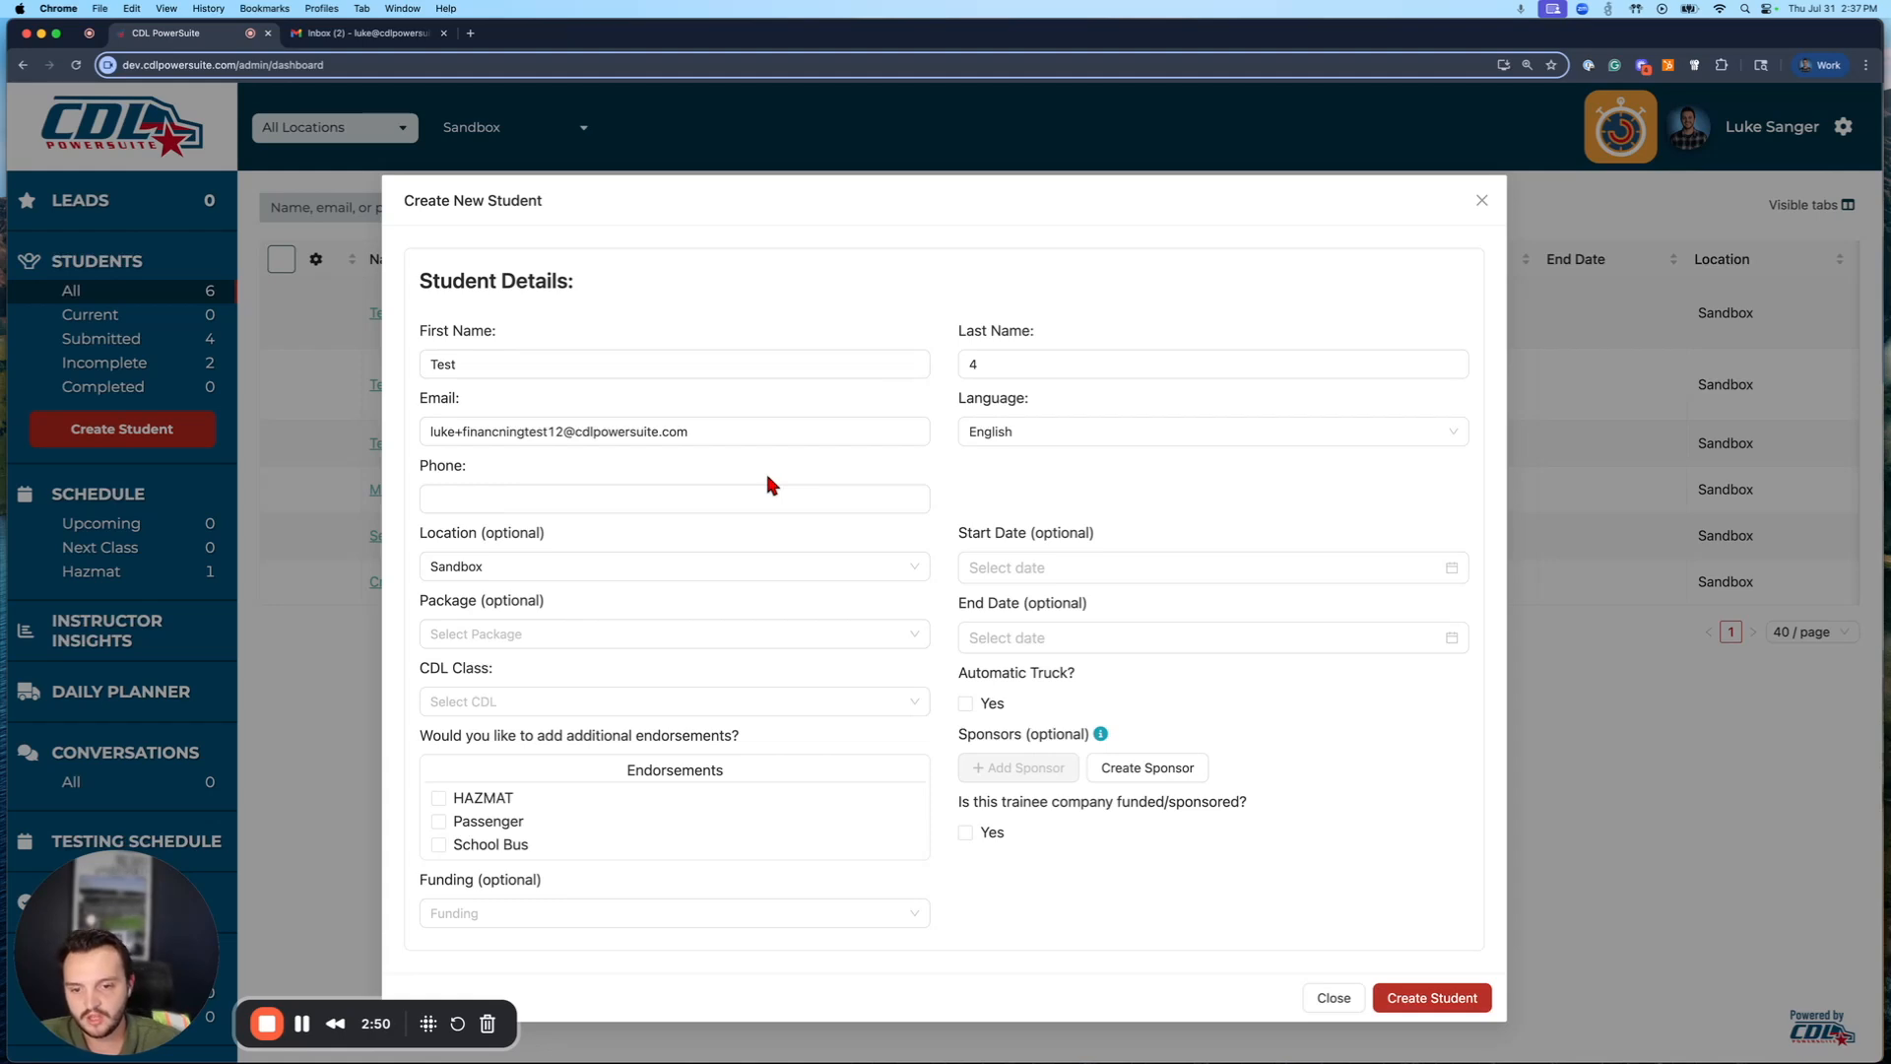
left_click(461, 634)
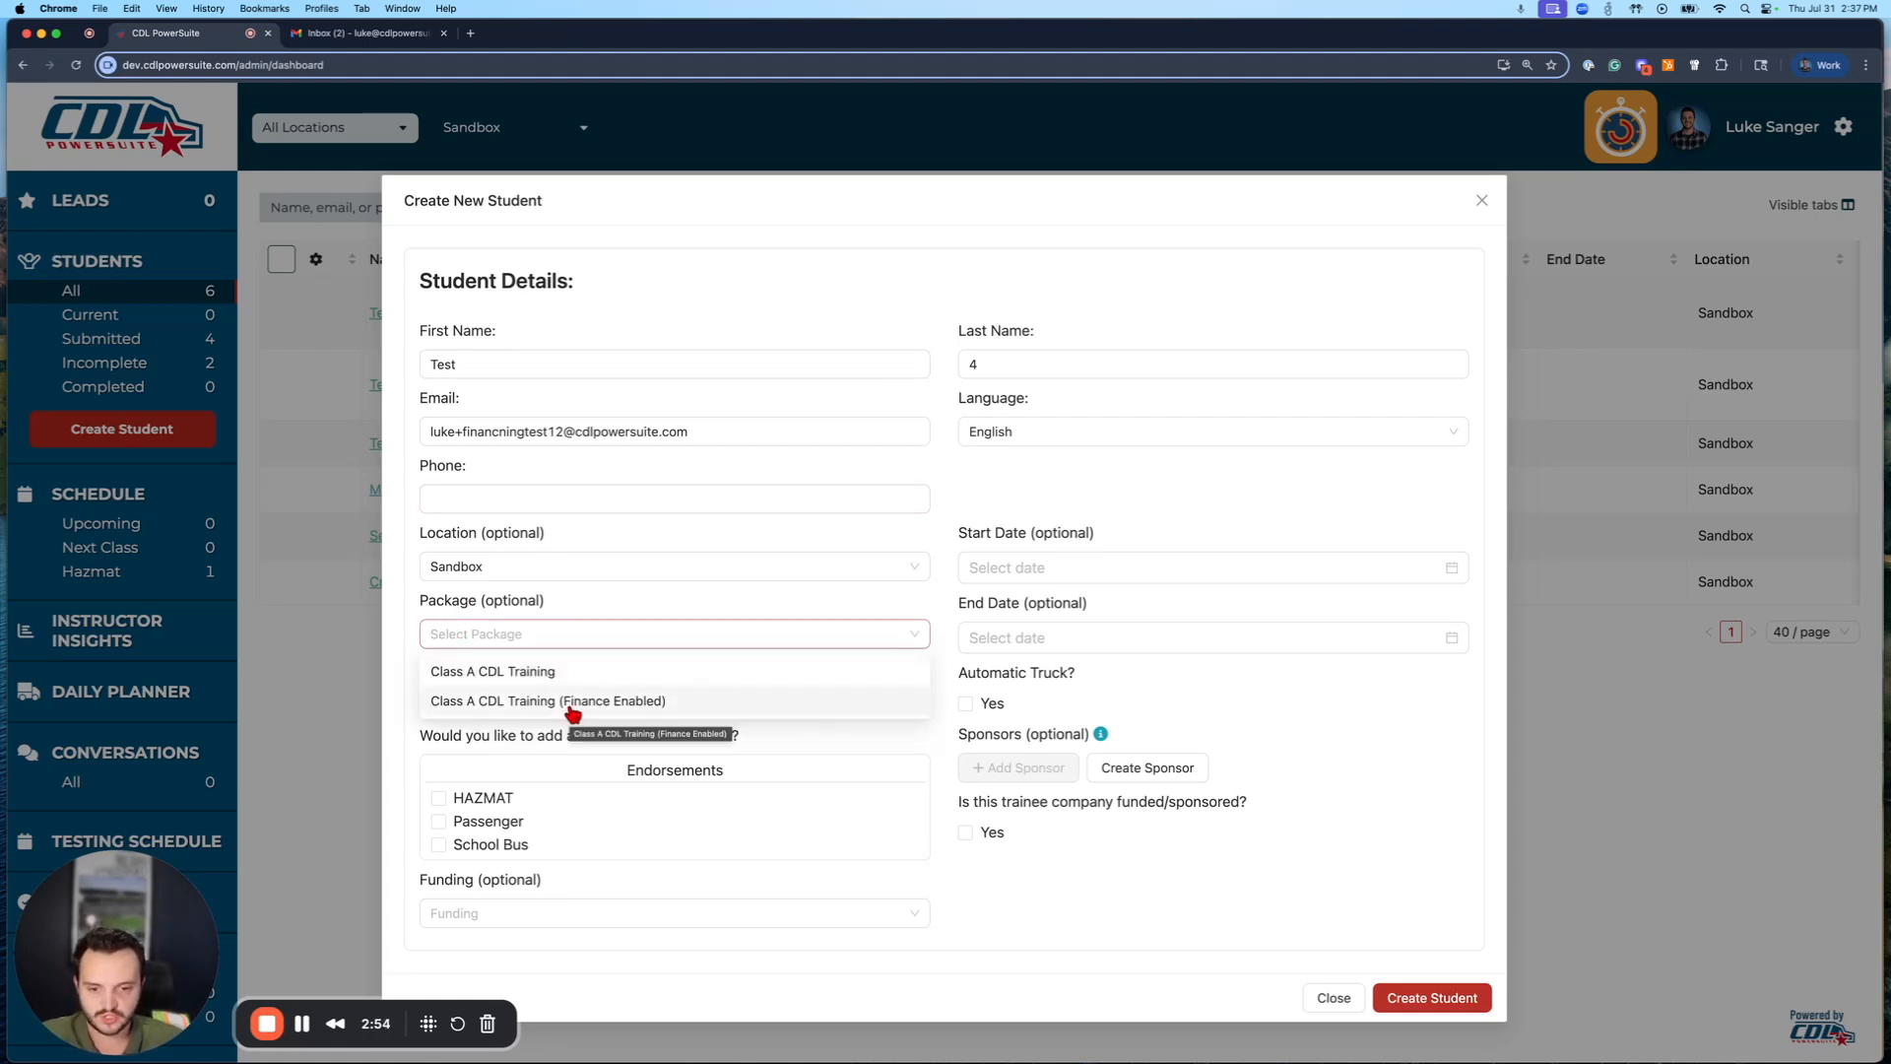
left_click(572, 702)
- Review the Buy Now Pay Later amount and the financing provider options in the new student form
scroll(687, 638, "down", 5)
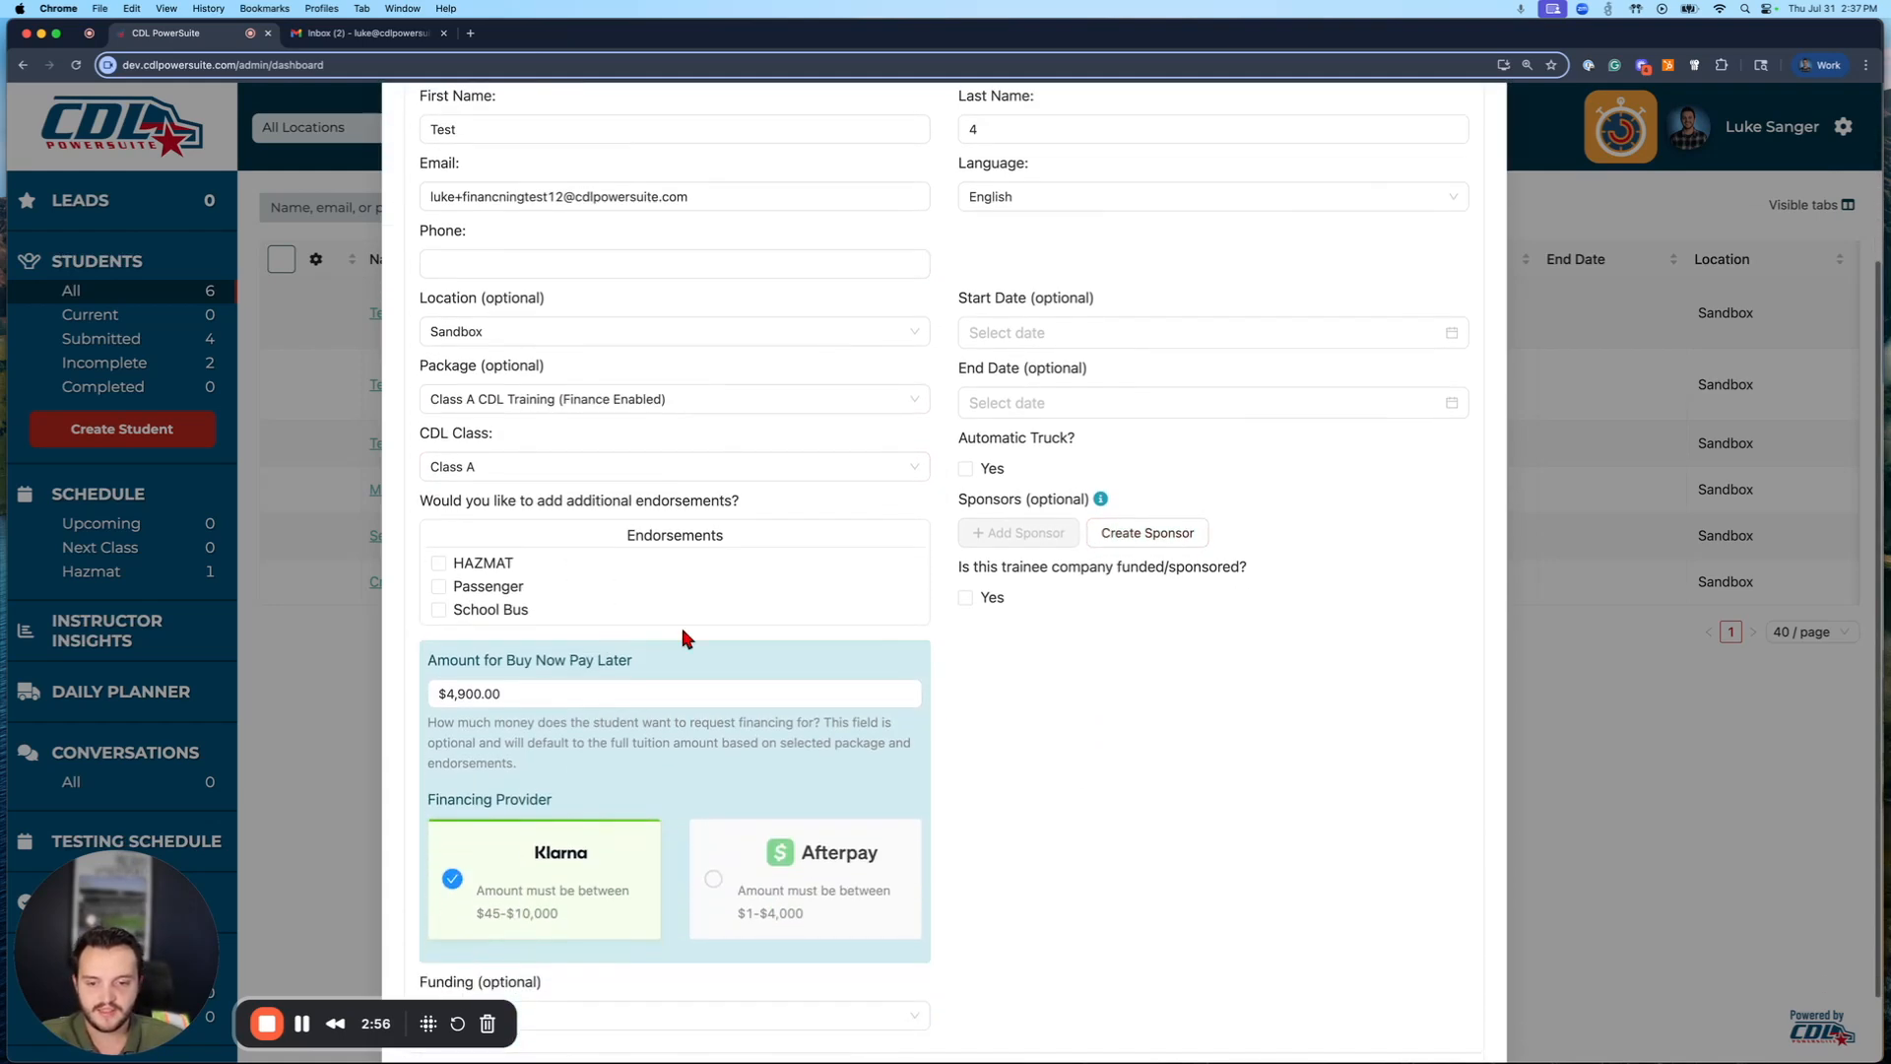
left_click_drag(429, 660, 648, 662)
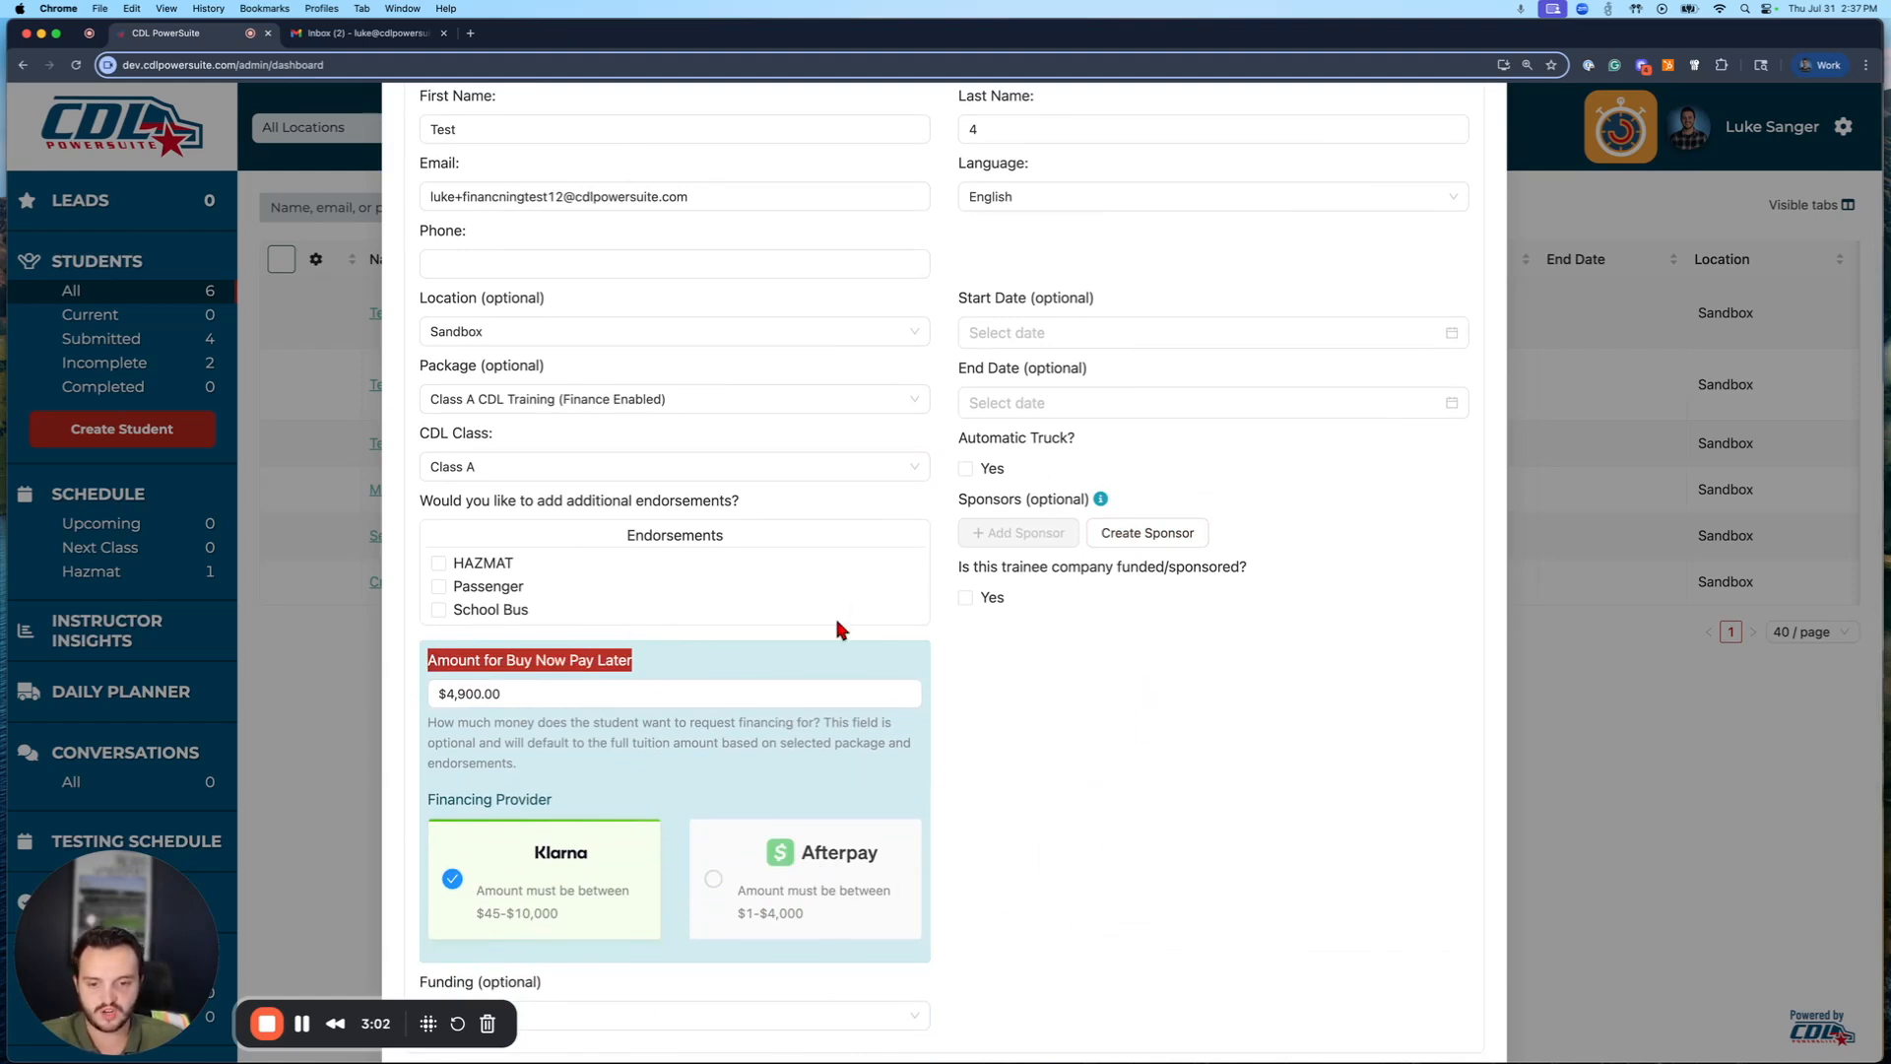
left_click(619, 764)
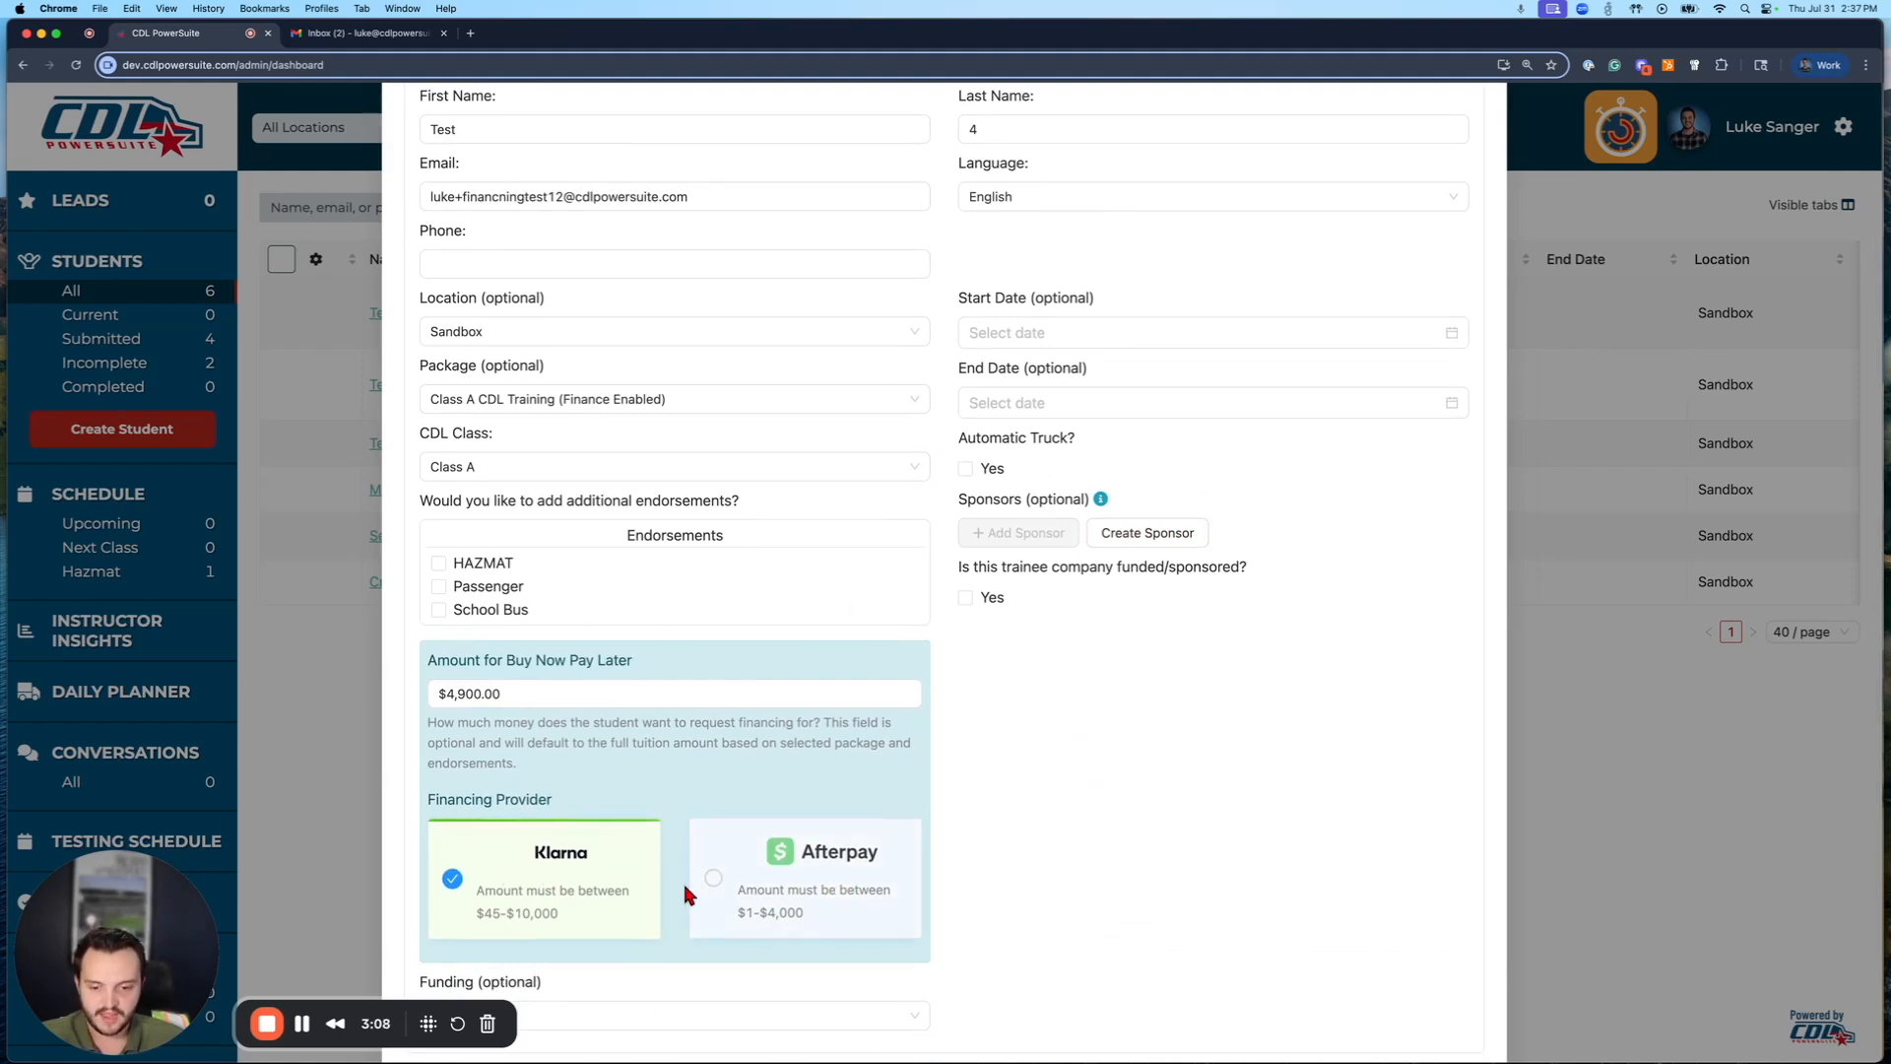
scroll(610, 882, "down", 1)
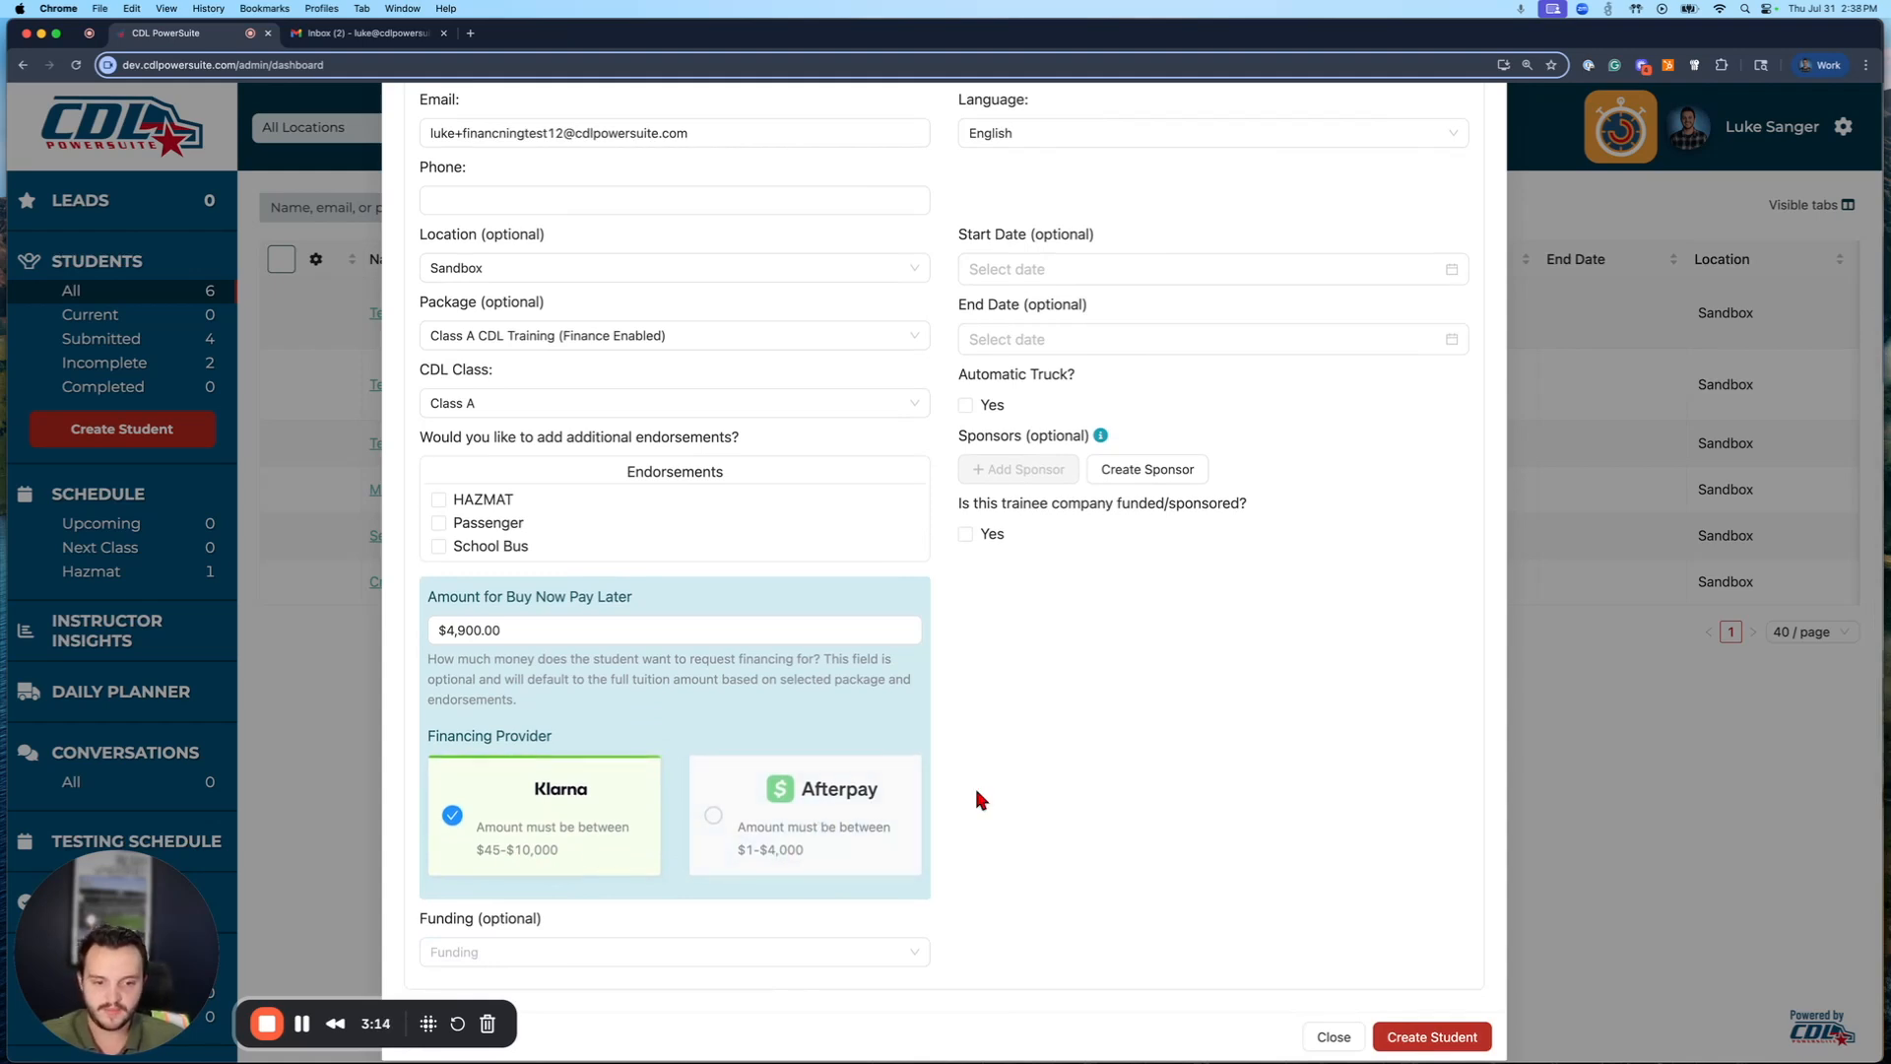
- Try Afterpay as the student's financing provider and check the Buy Now Pay Later amount
double_click(465, 636)
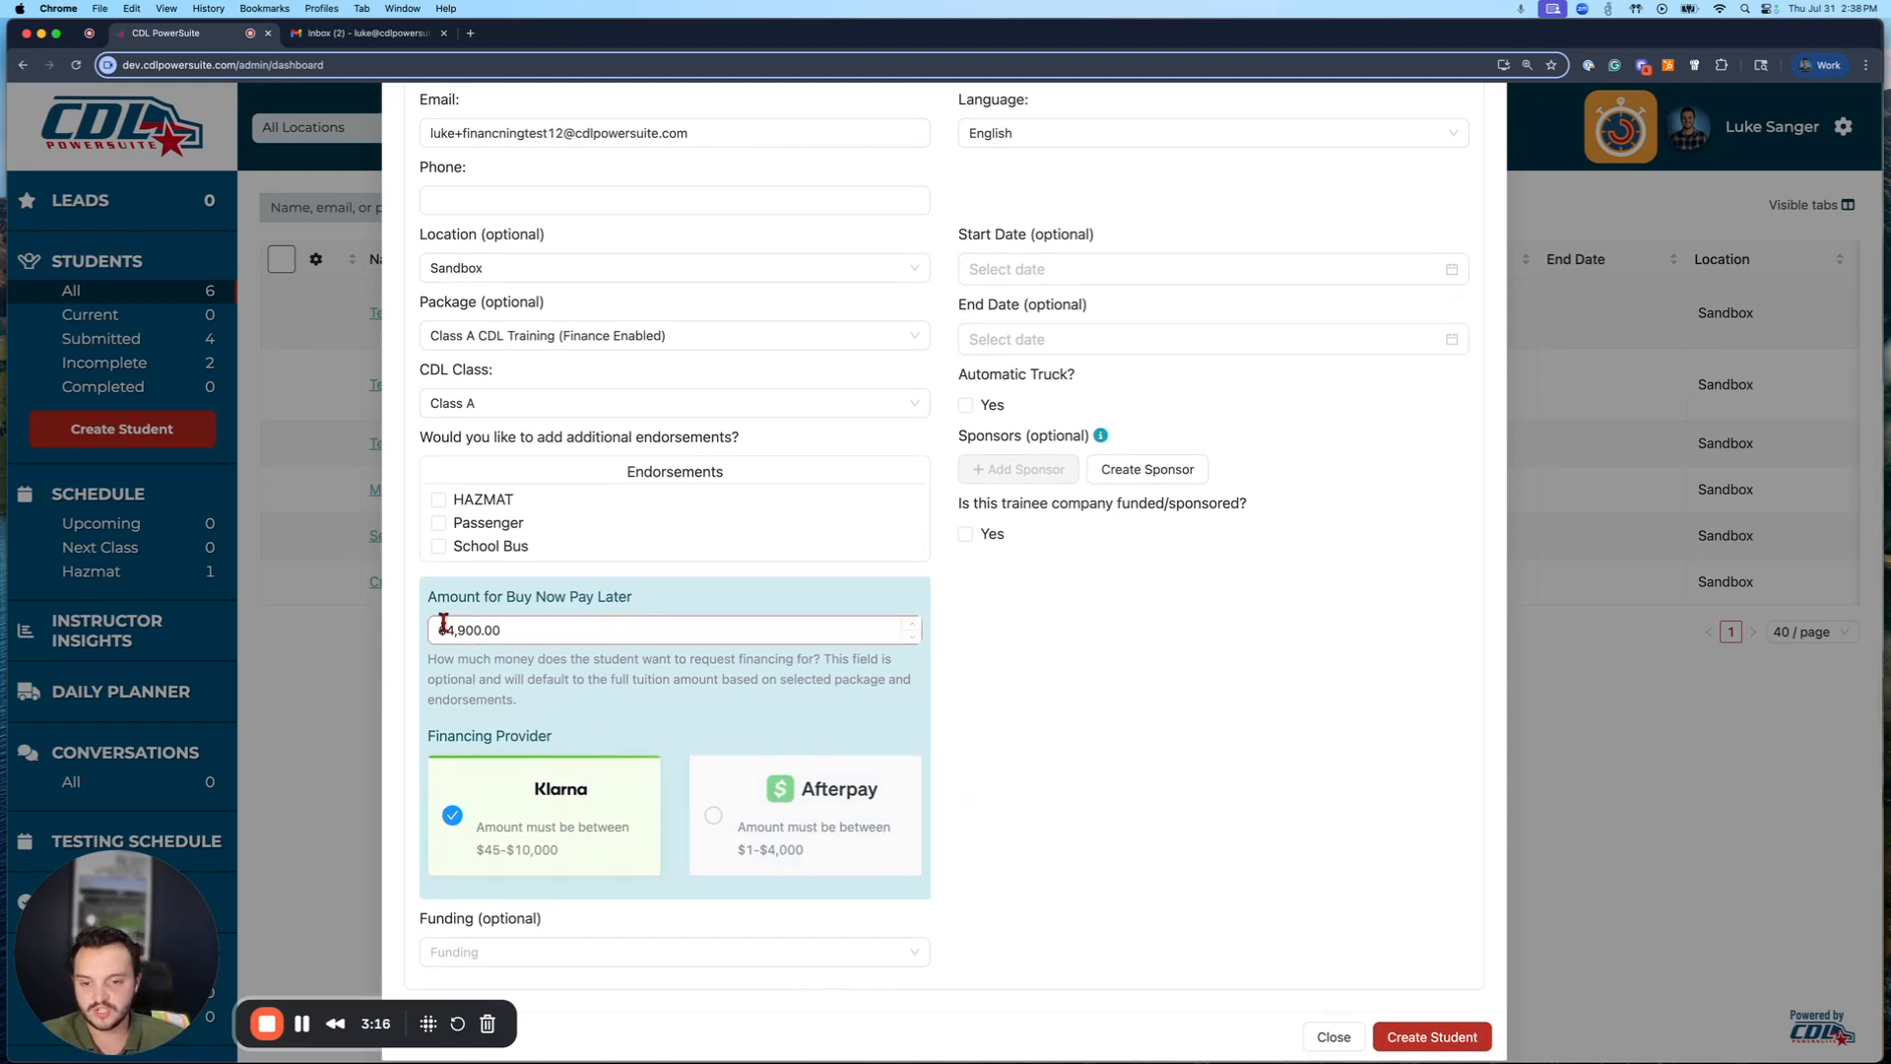
right_click(815, 820)
left_click(758, 818)
left_click(755, 814)
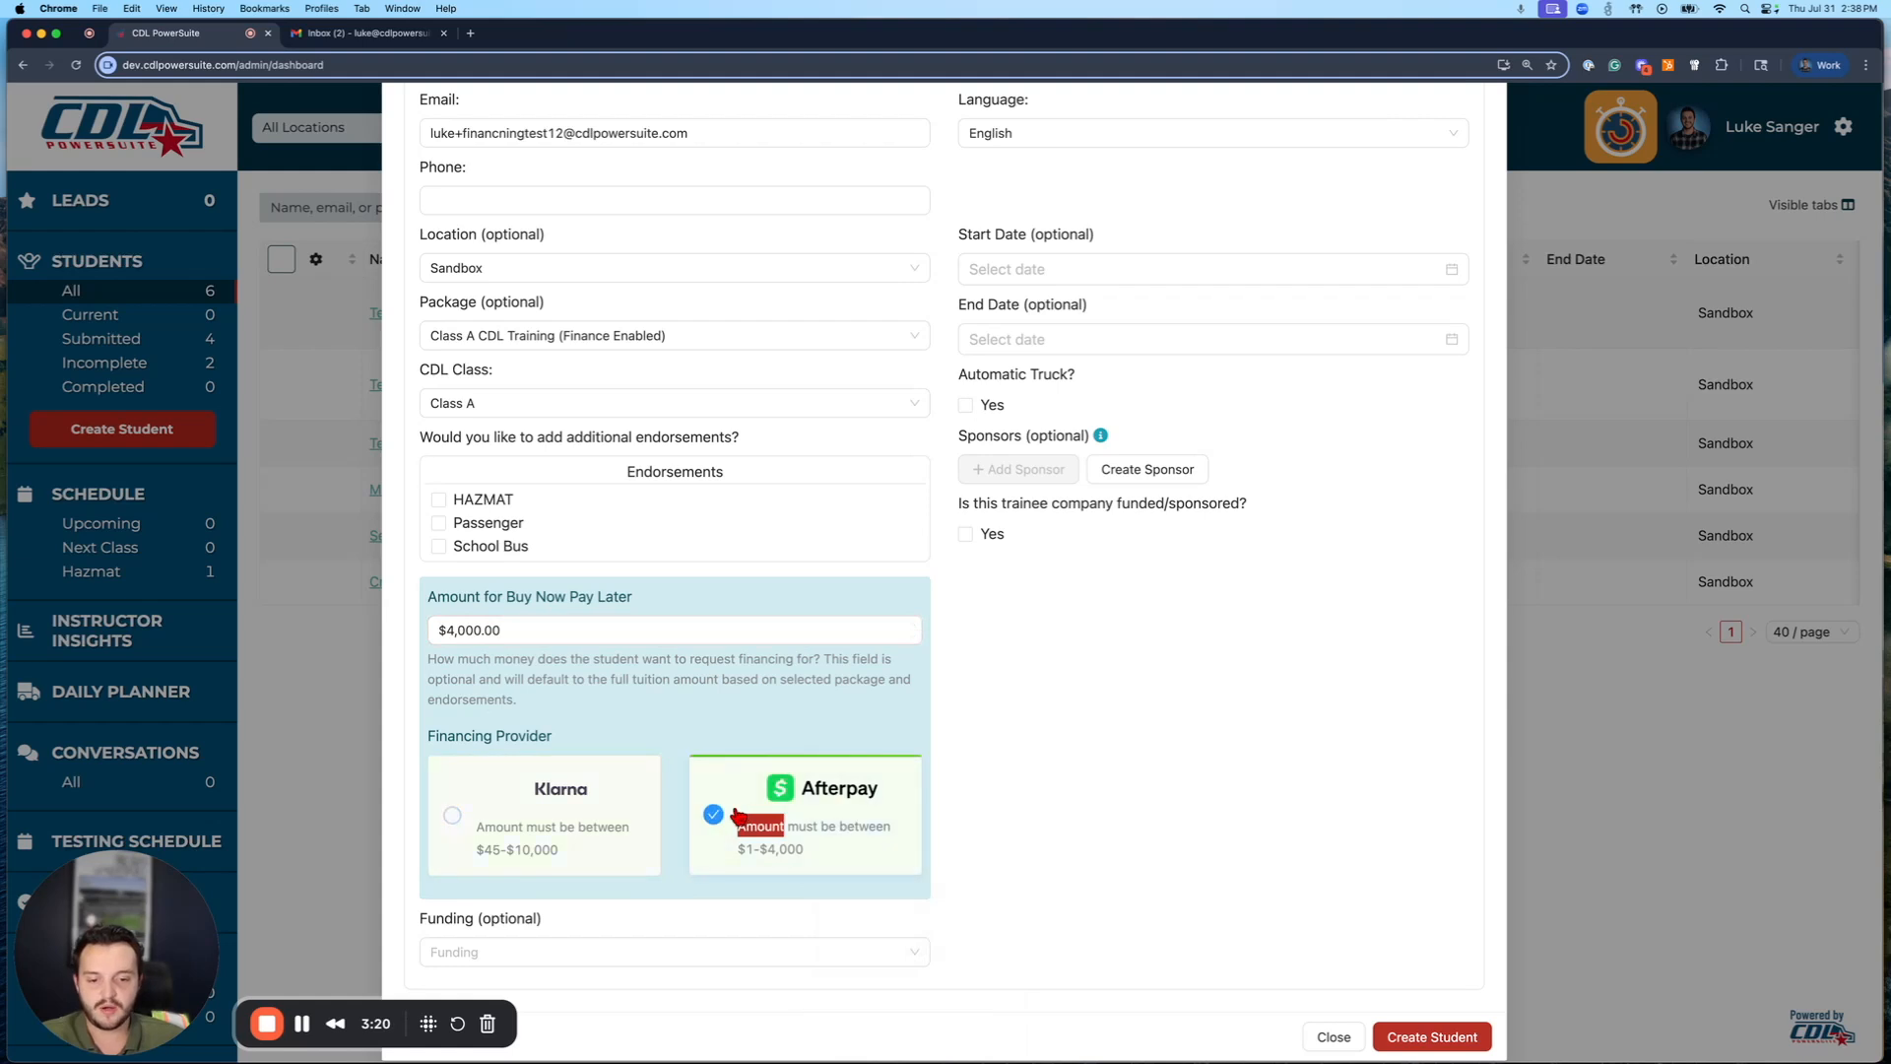
left_click(499, 627)
left_click_drag(506, 629, 430, 630)
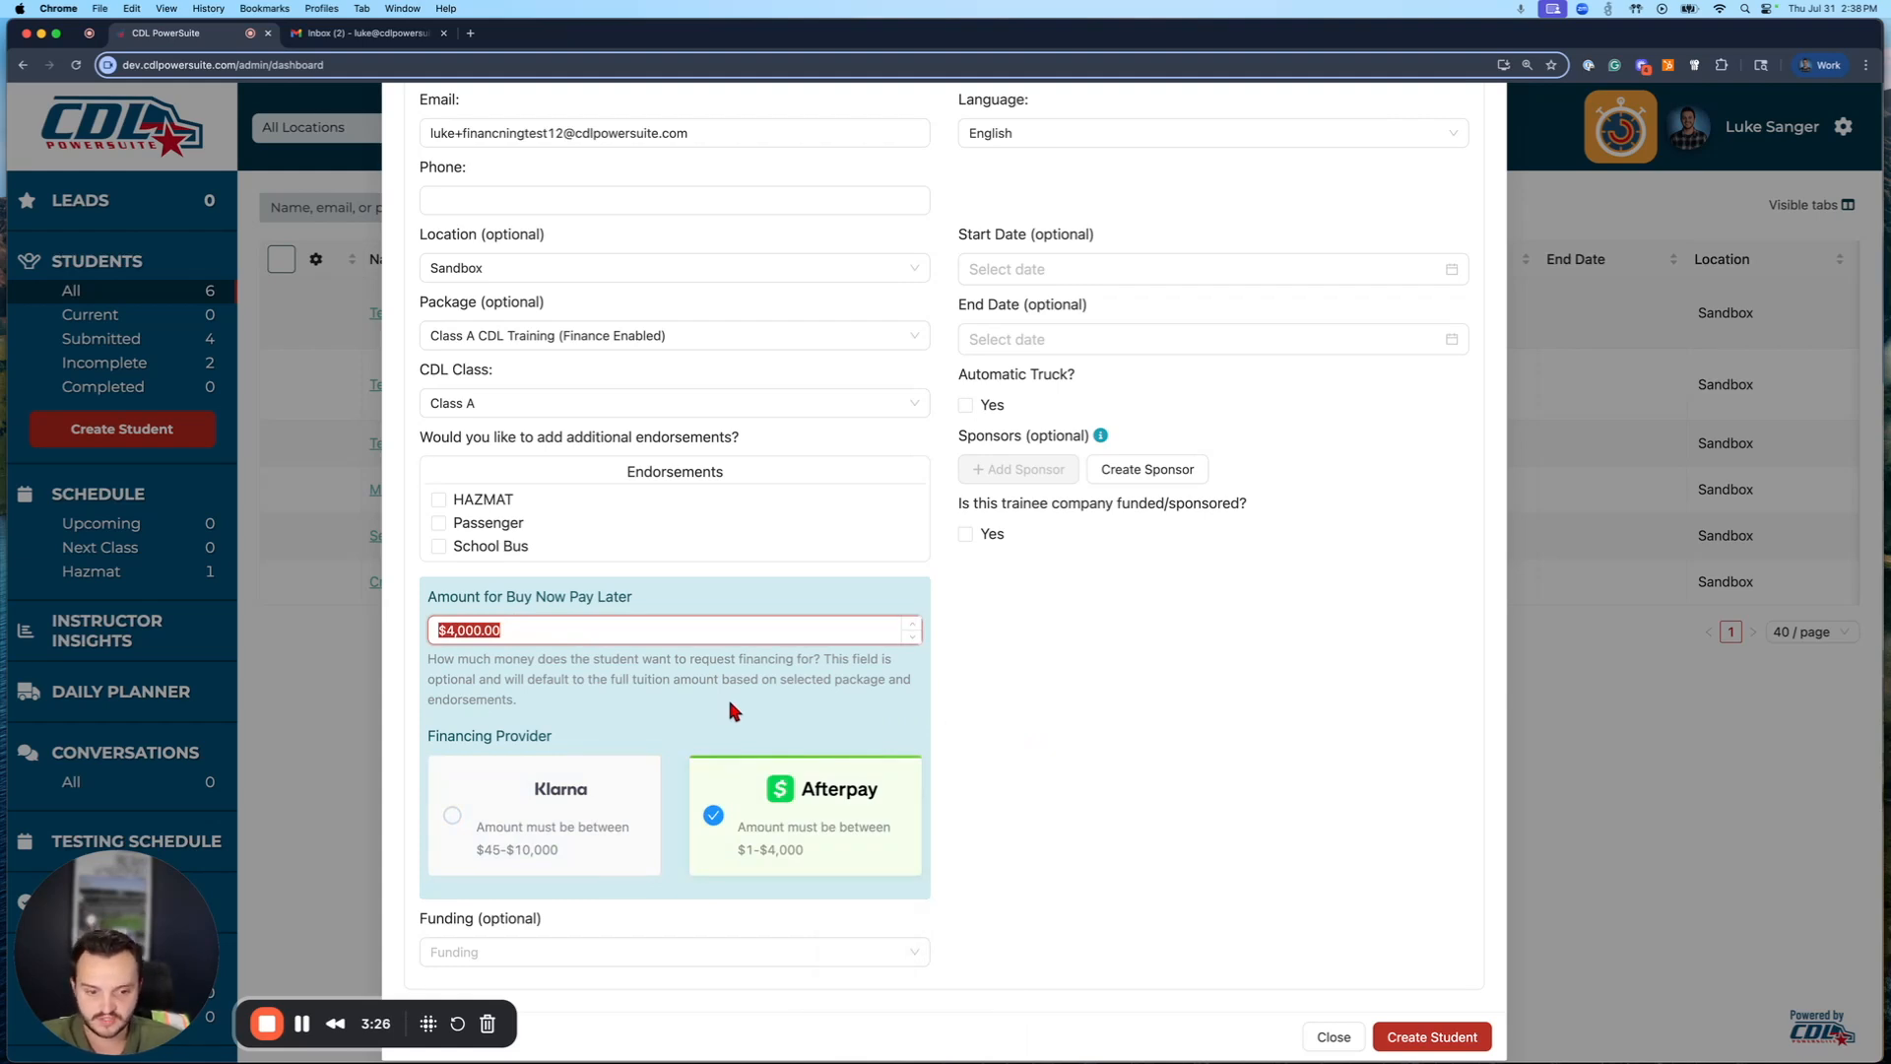
- Switch the financing provider back to Klarna and recheck the Buy Now Pay Later amount
left_click(1096, 734)
left_click(472, 778)
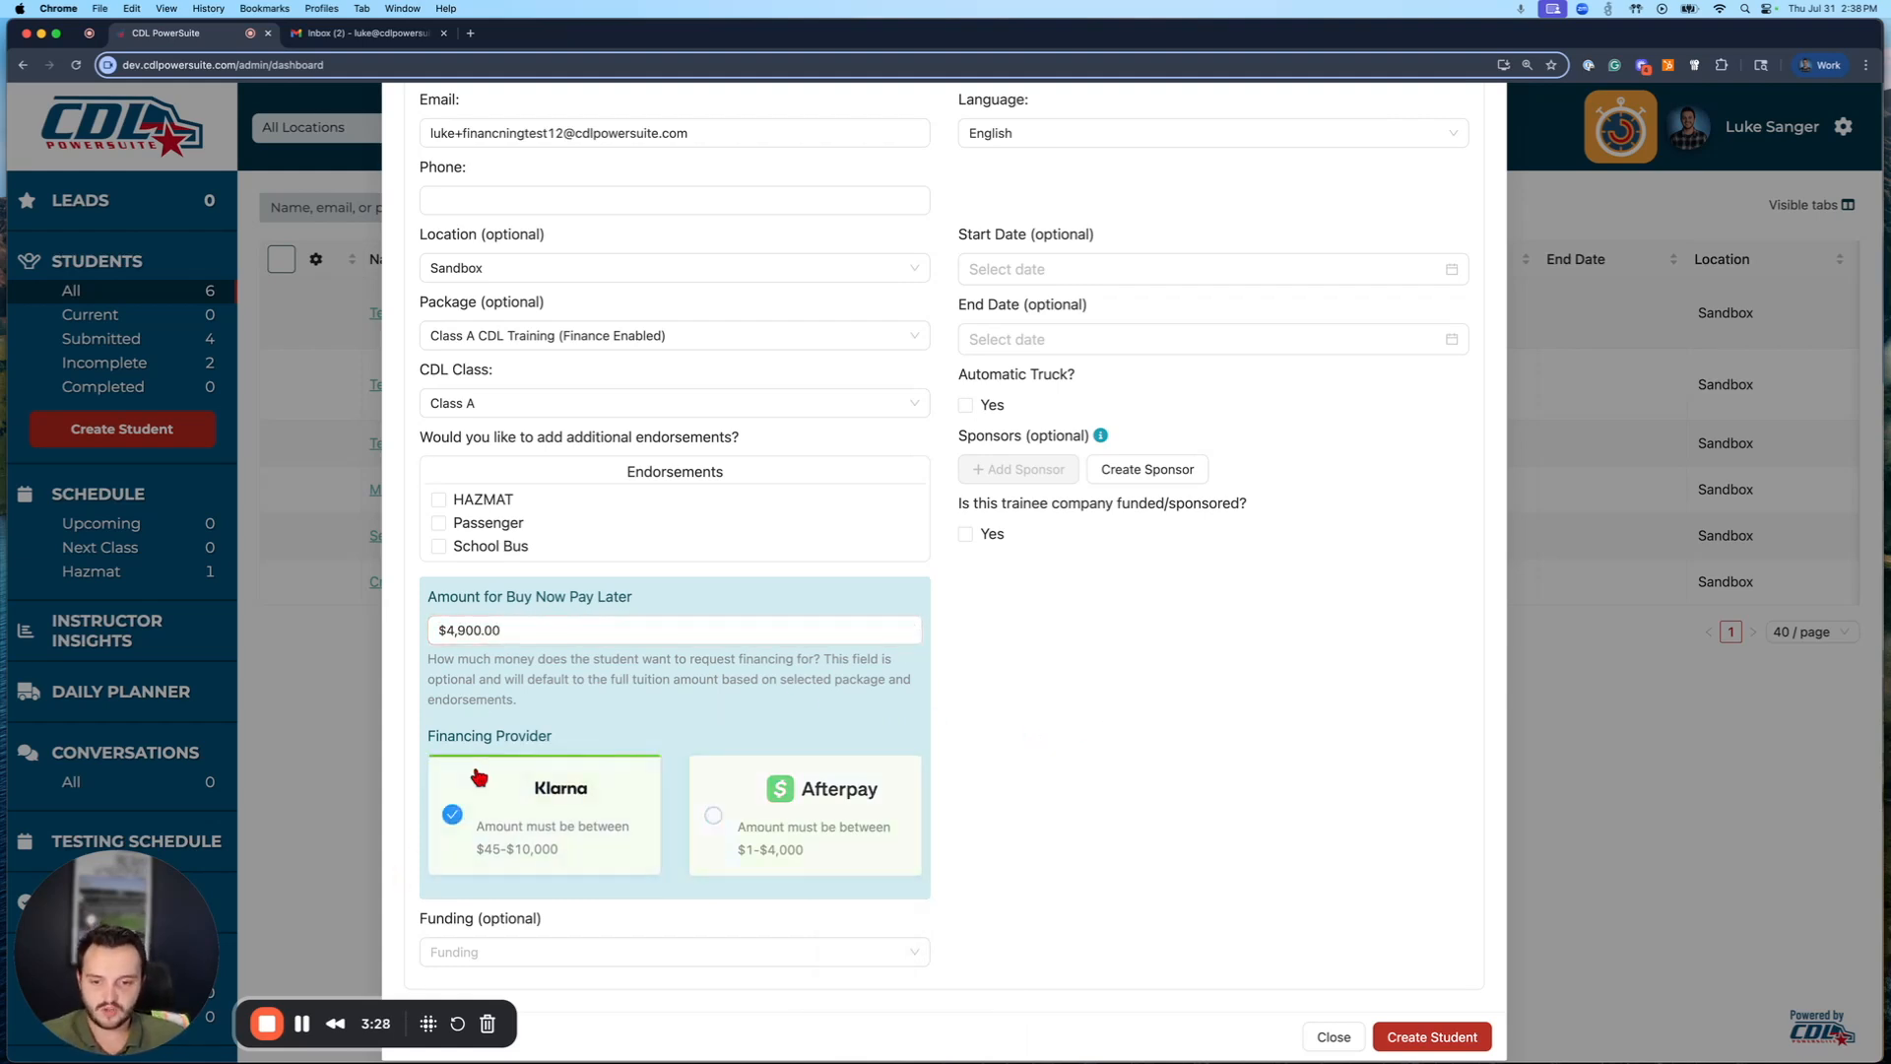
left_click_drag(505, 629, 433, 625)
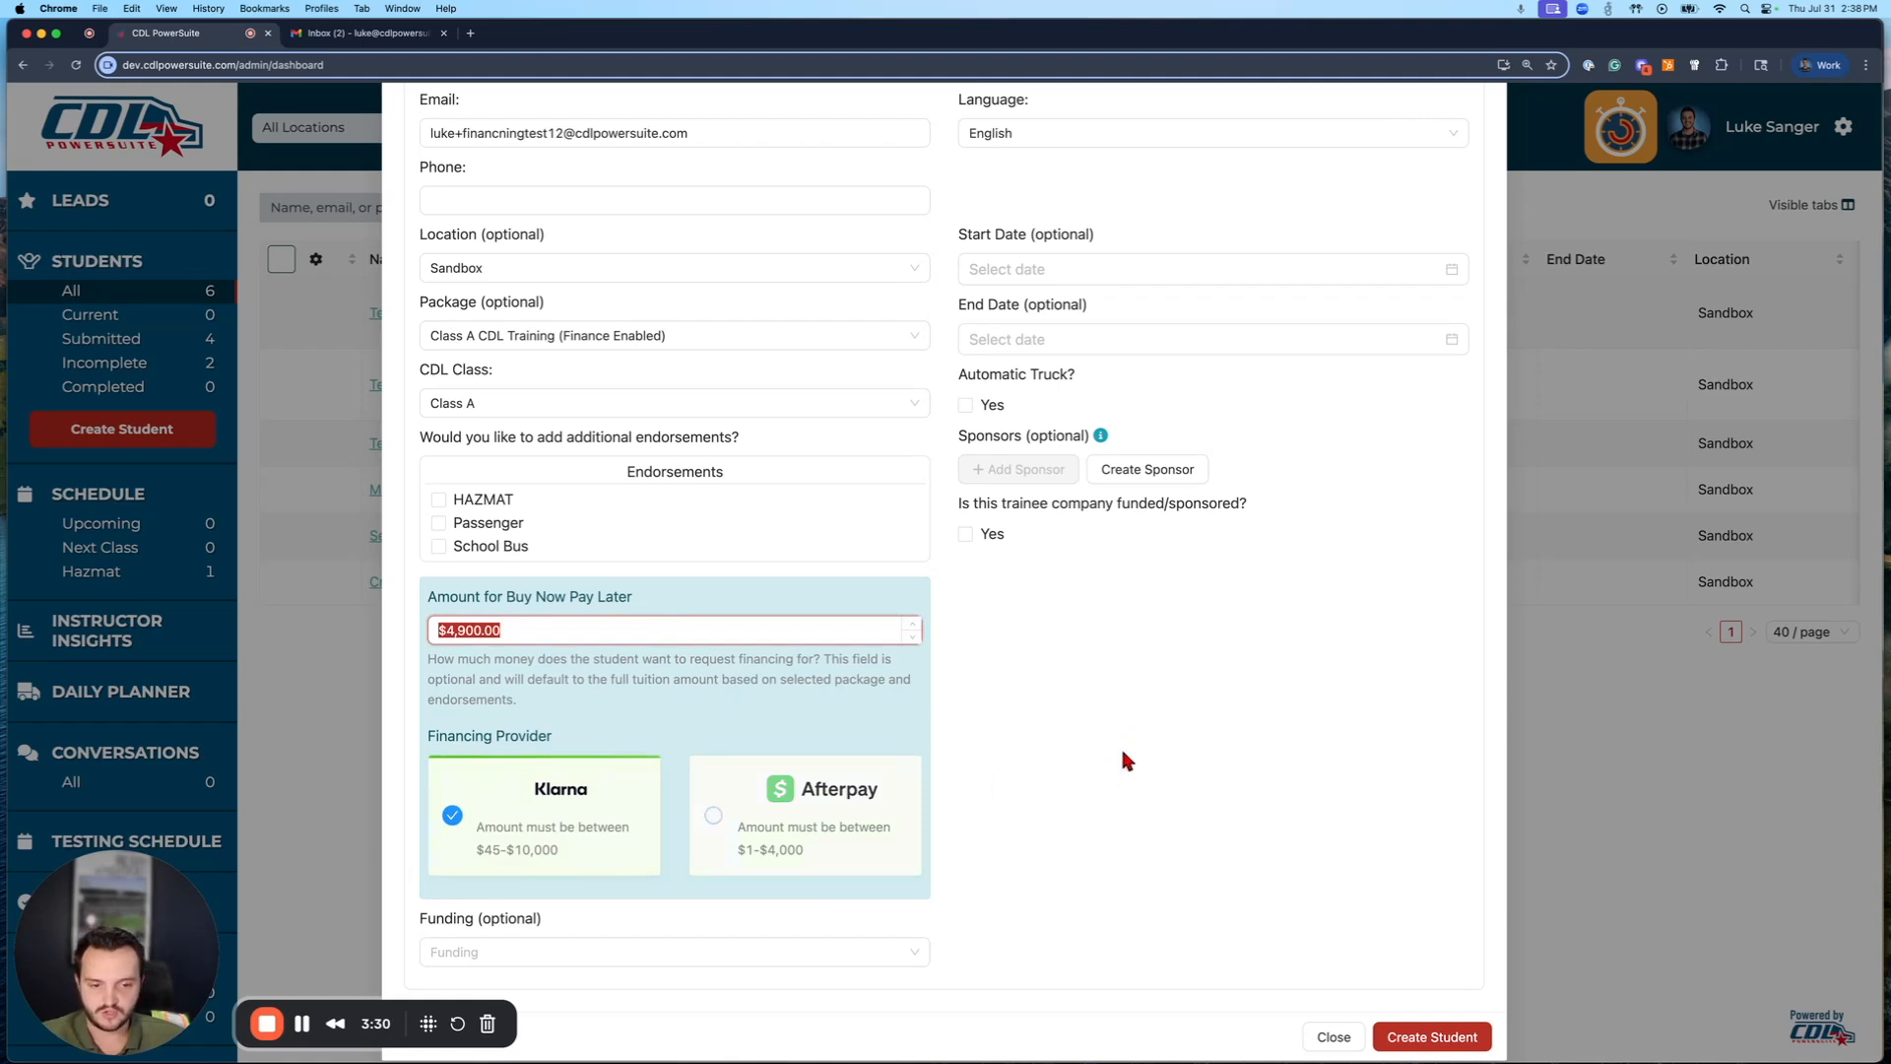
- Set the student's Buy Now Pay Later amount to 2000
left_click(520, 631)
key("BackSpace")
key("BackSpace")
key("BackSpace")
key("BackSpace")
key("BackSpace")
key("BackSpace")
key("BackSpace")
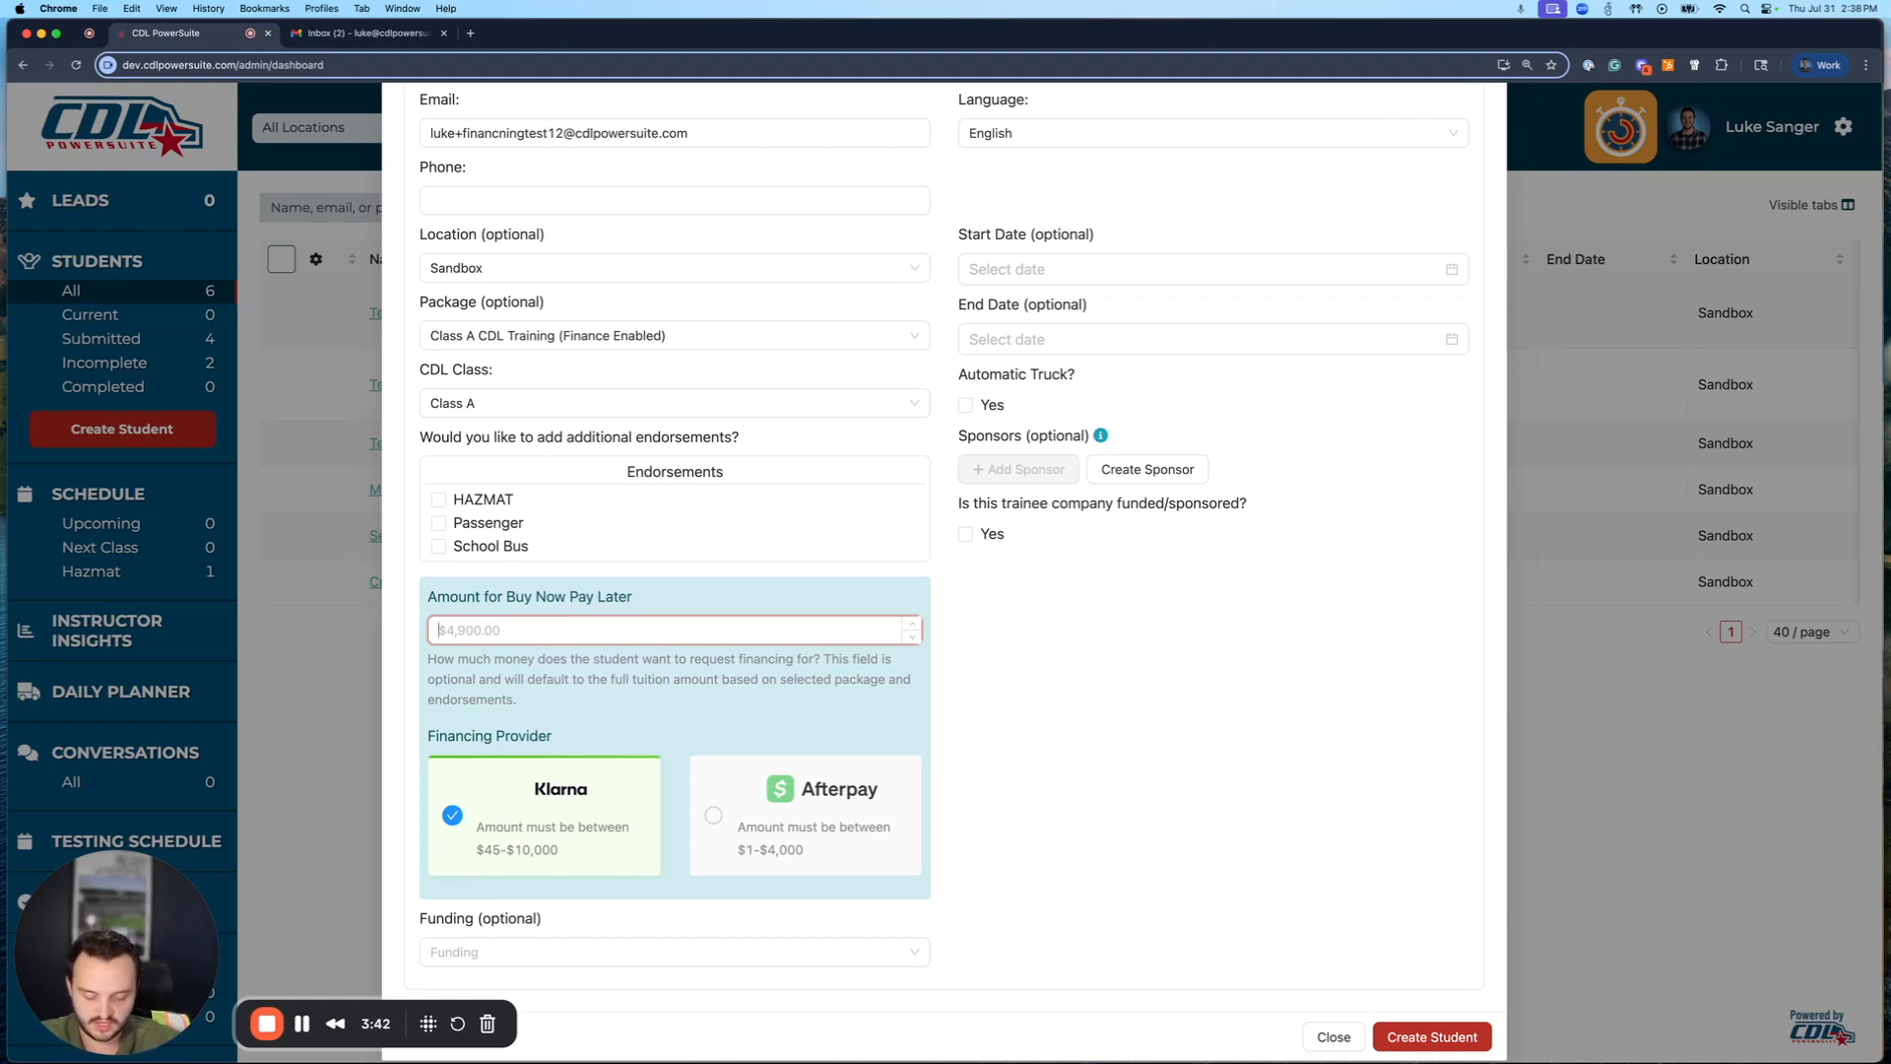
type("2000")
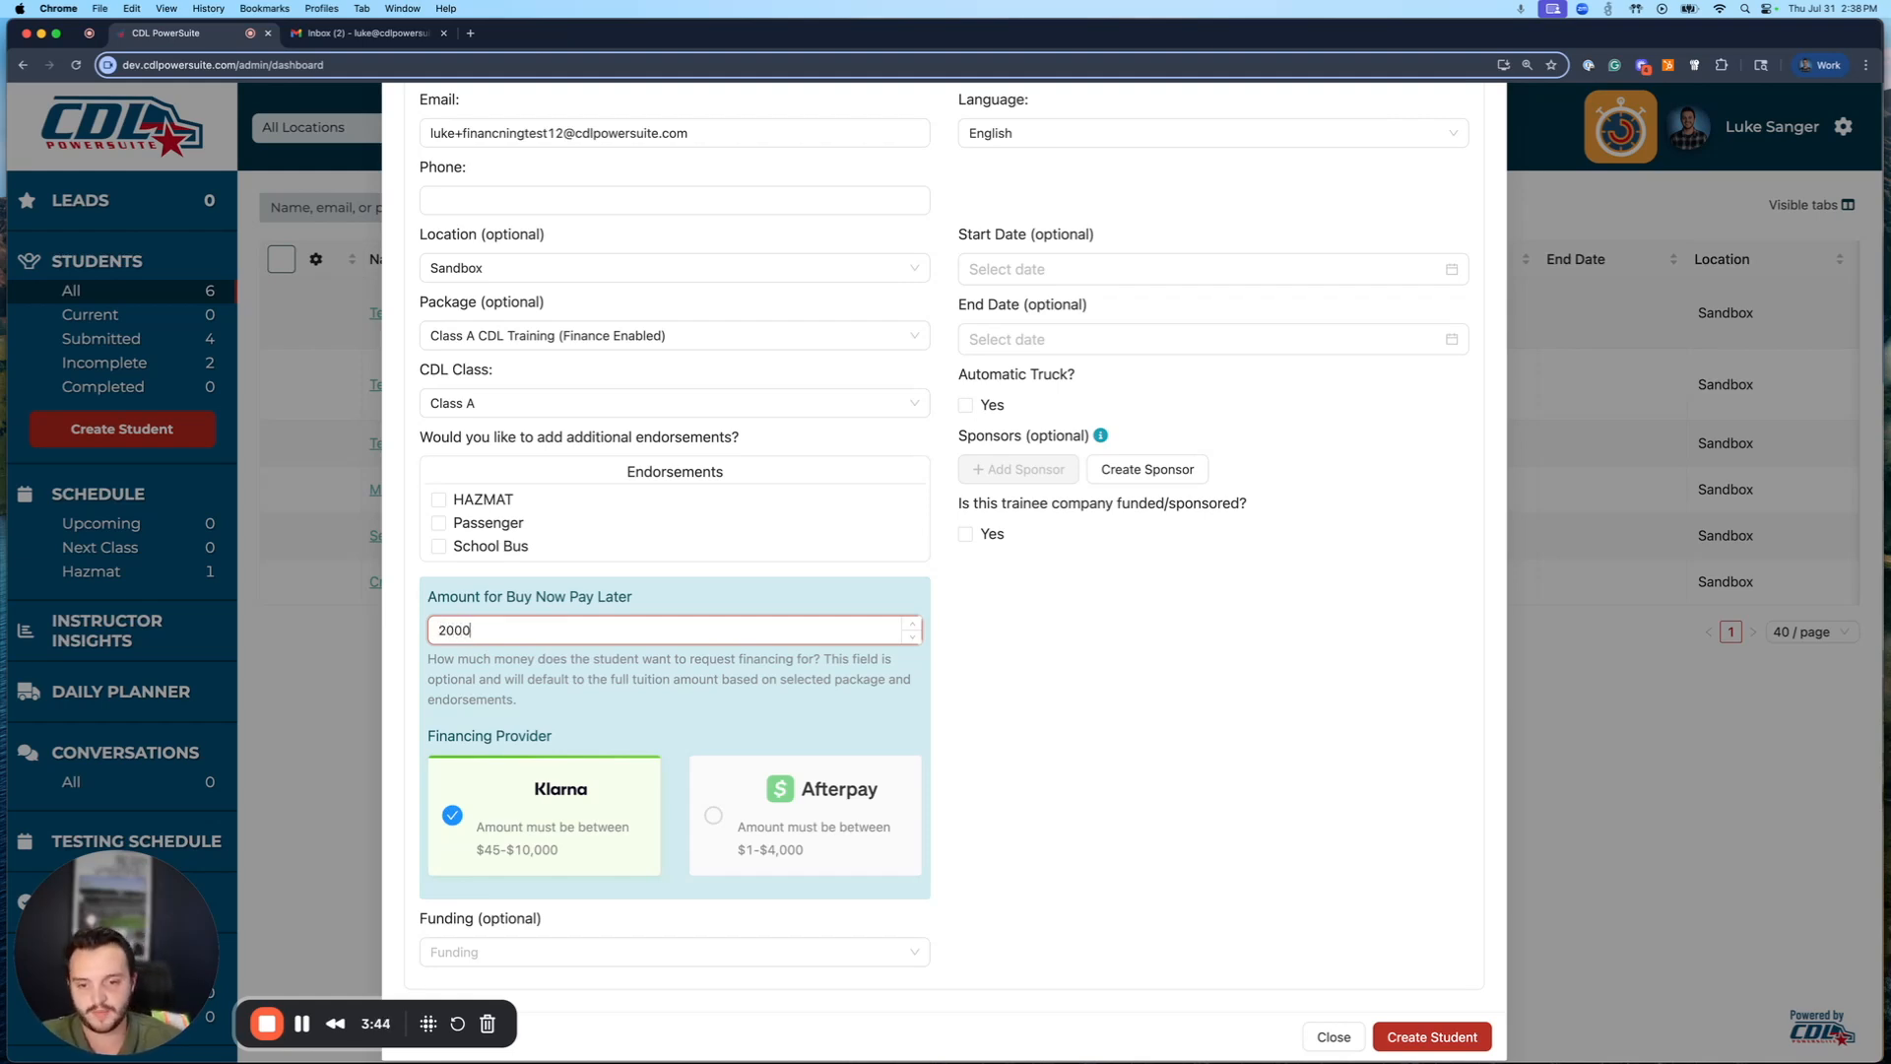
left_click(1191, 706)
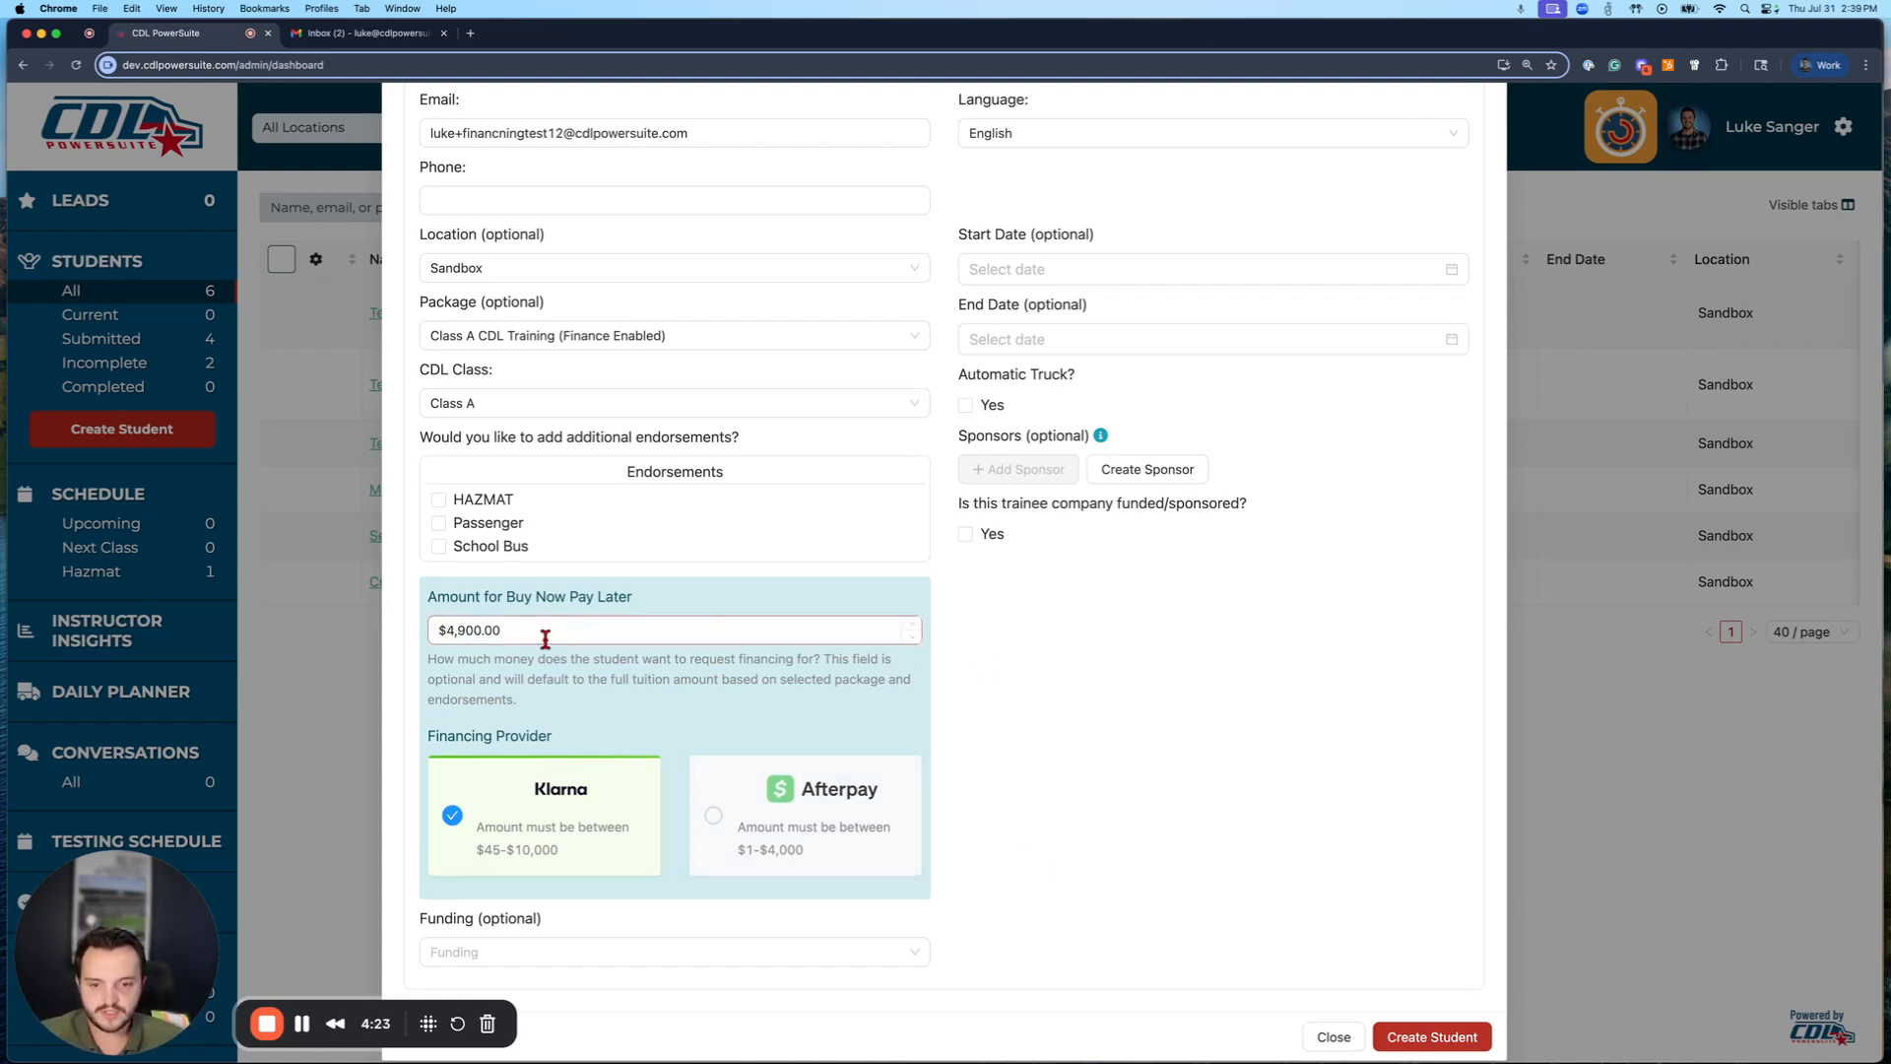
- Check the Buy Now Pay Later amount and create the student with Klarna as the financing provider
left_click_drag(545, 638, 406, 636)
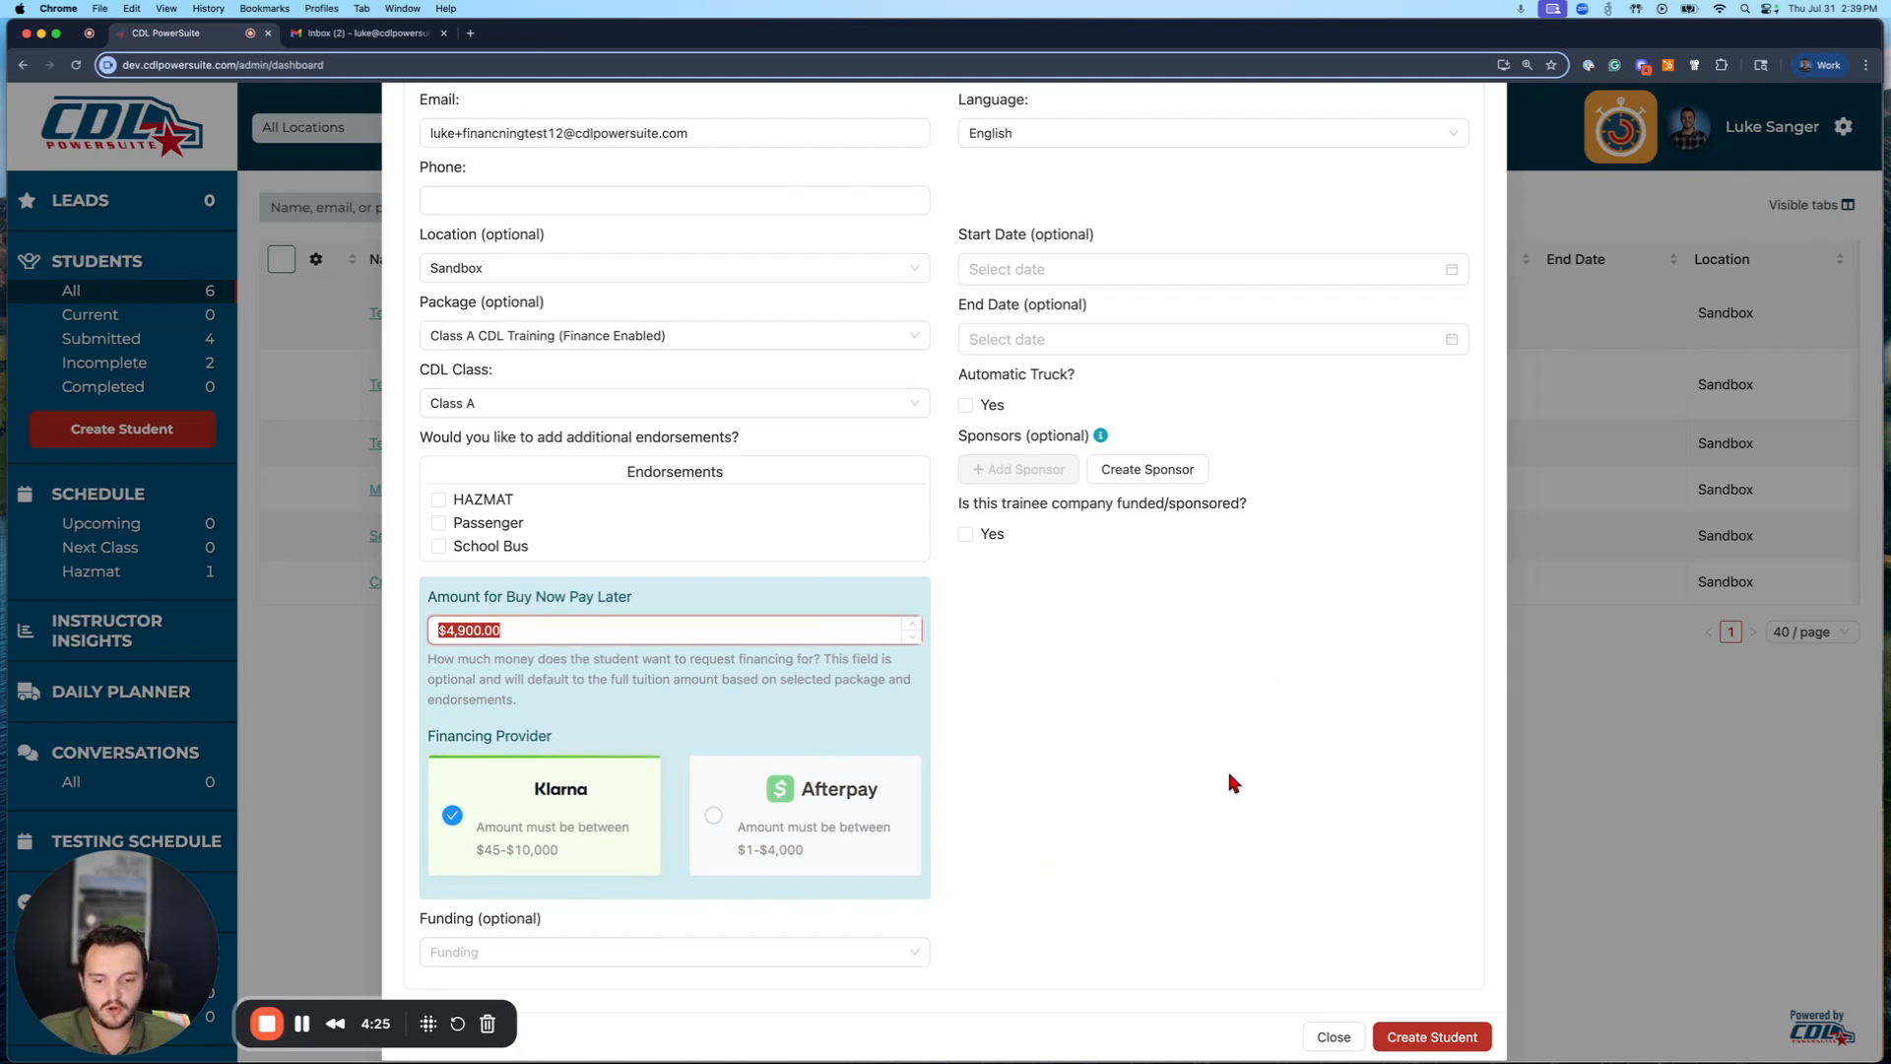
scroll(1228, 778, "down", 1)
left_click(1436, 1027)
left_click(1437, 1019)
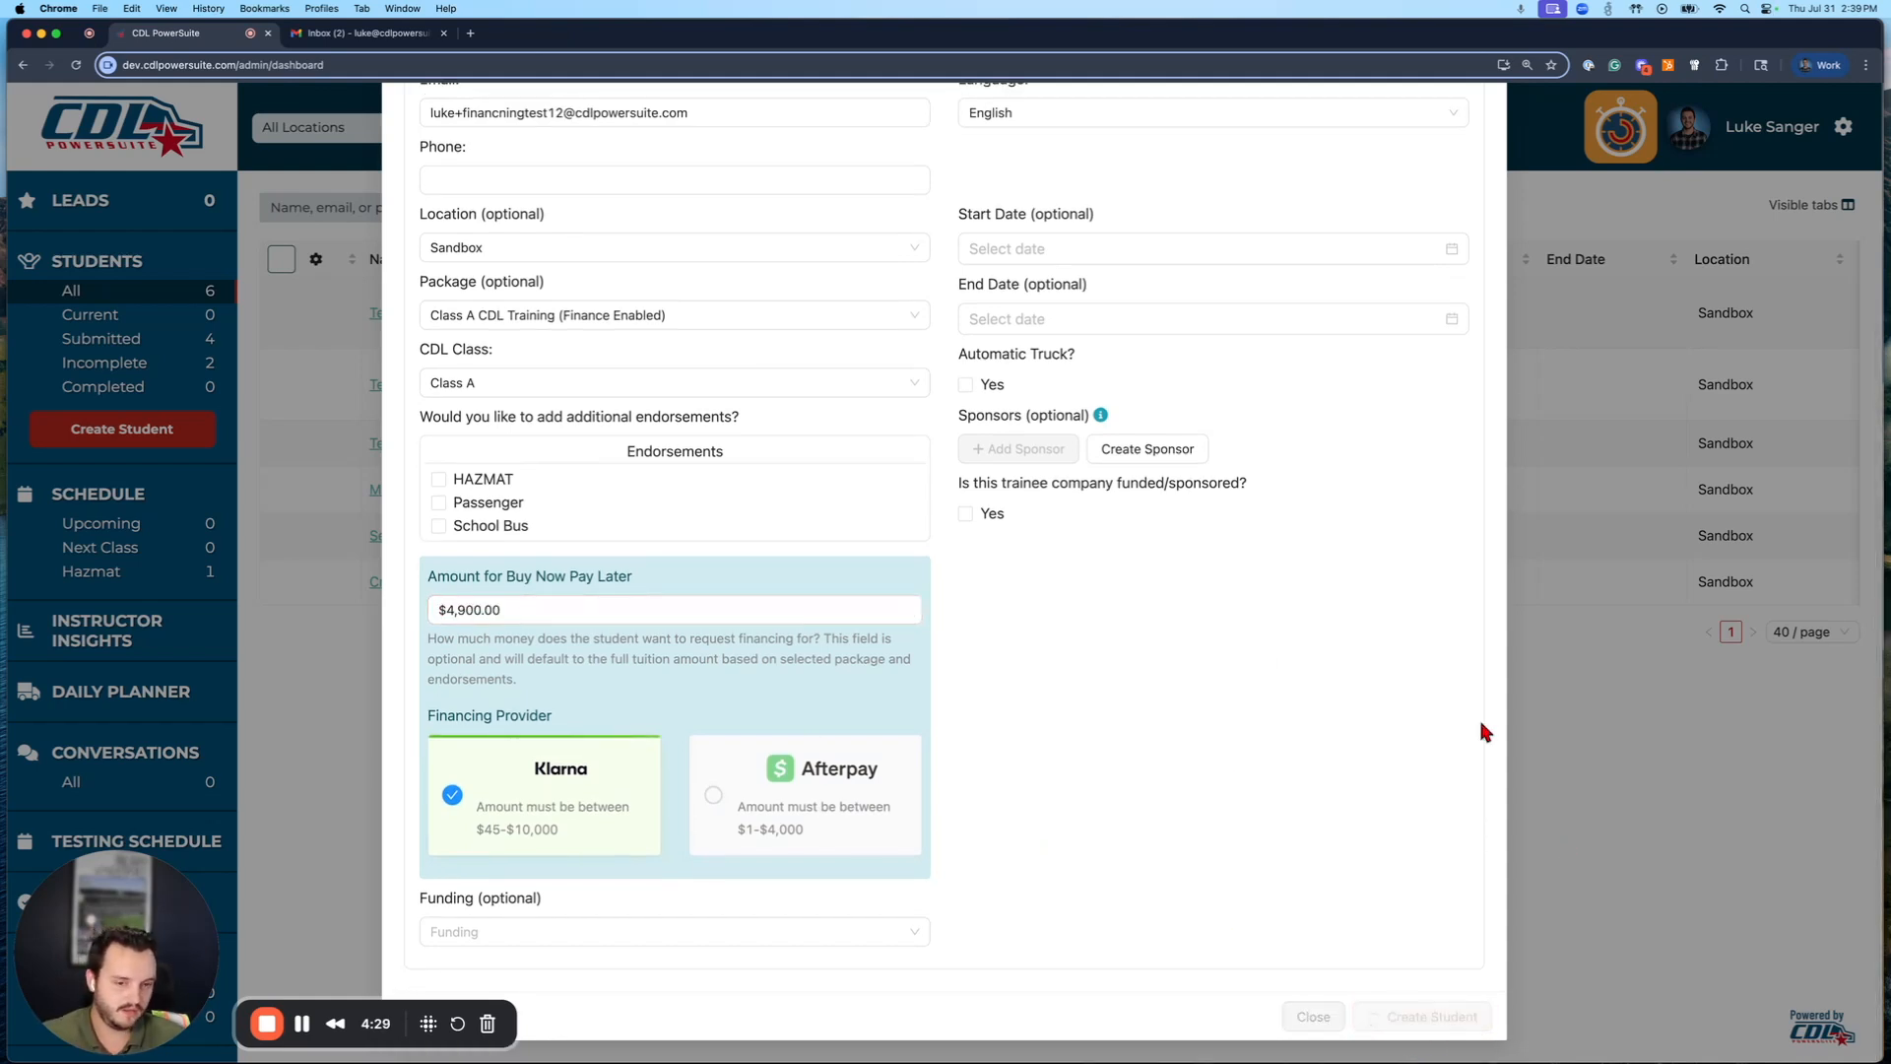
left_click(1460, 589)
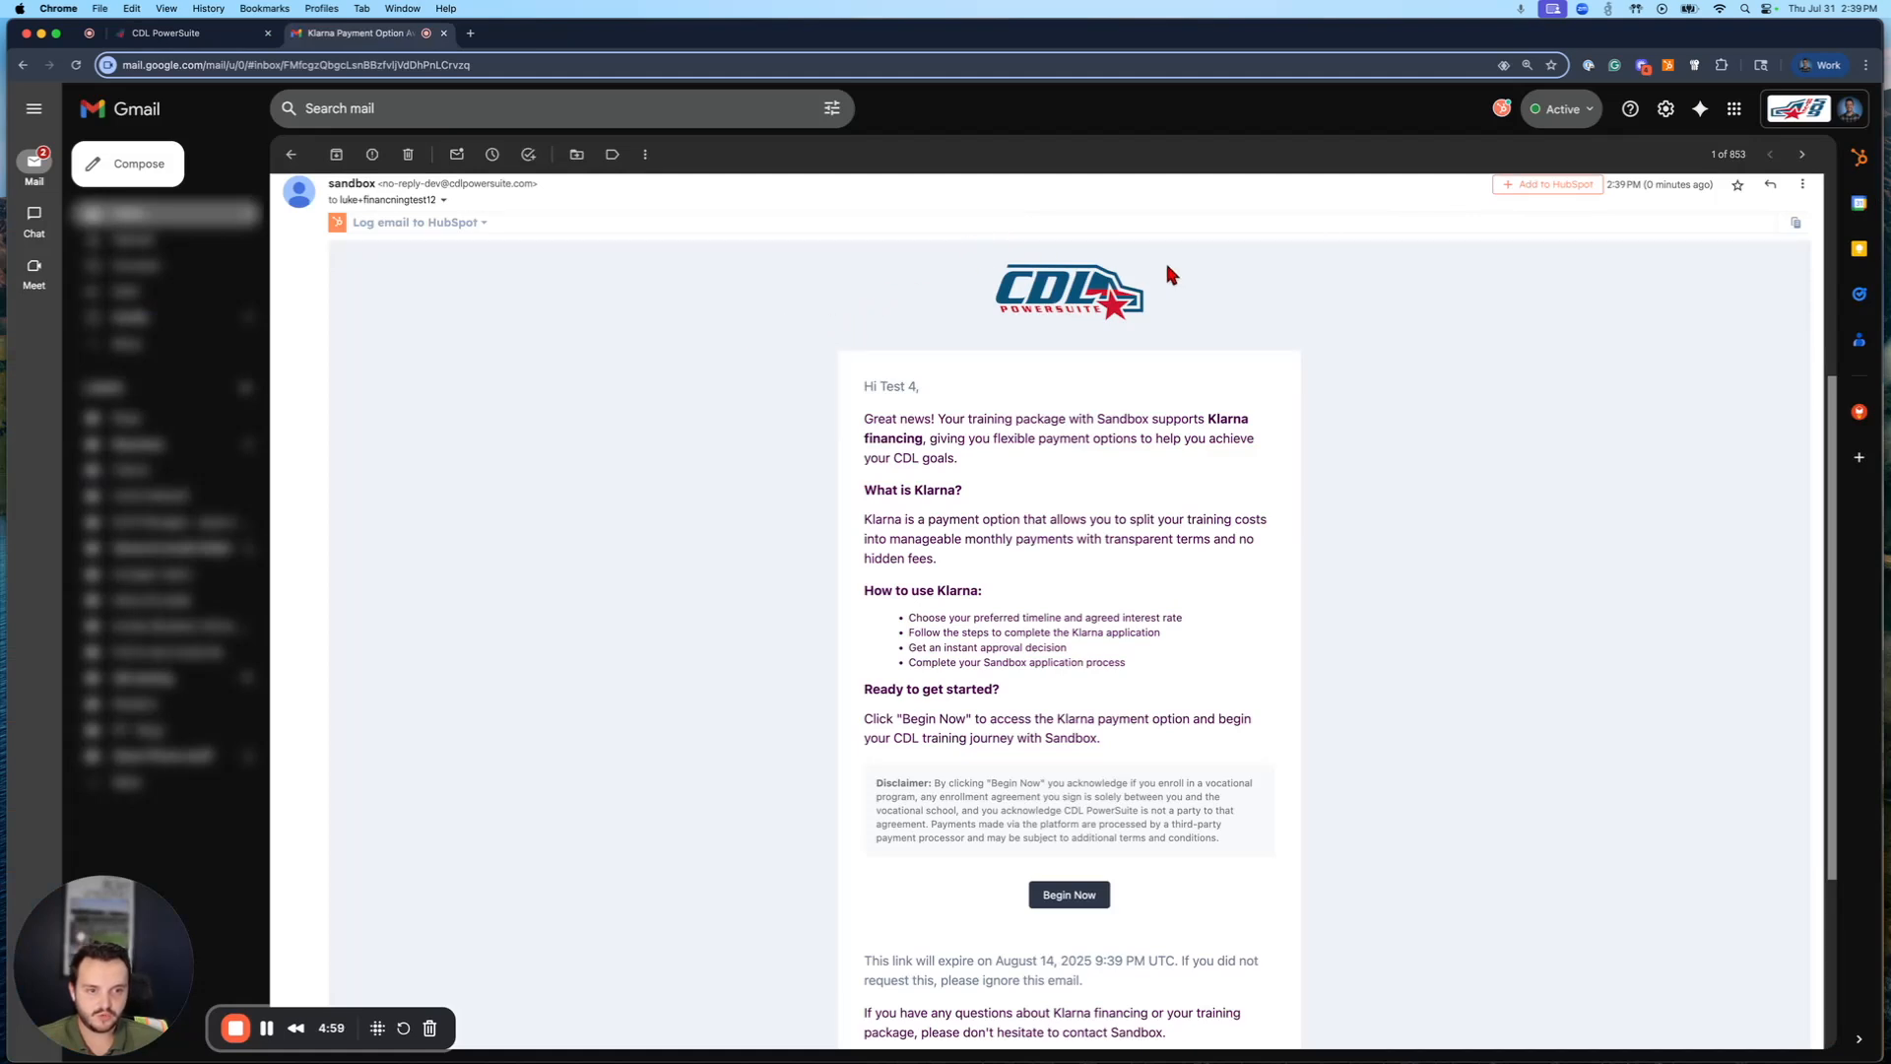
- Read the Klarna financing email, covering its introduction, usage instructions and disclaimer
left_click_drag(845, 430, 1212, 458)
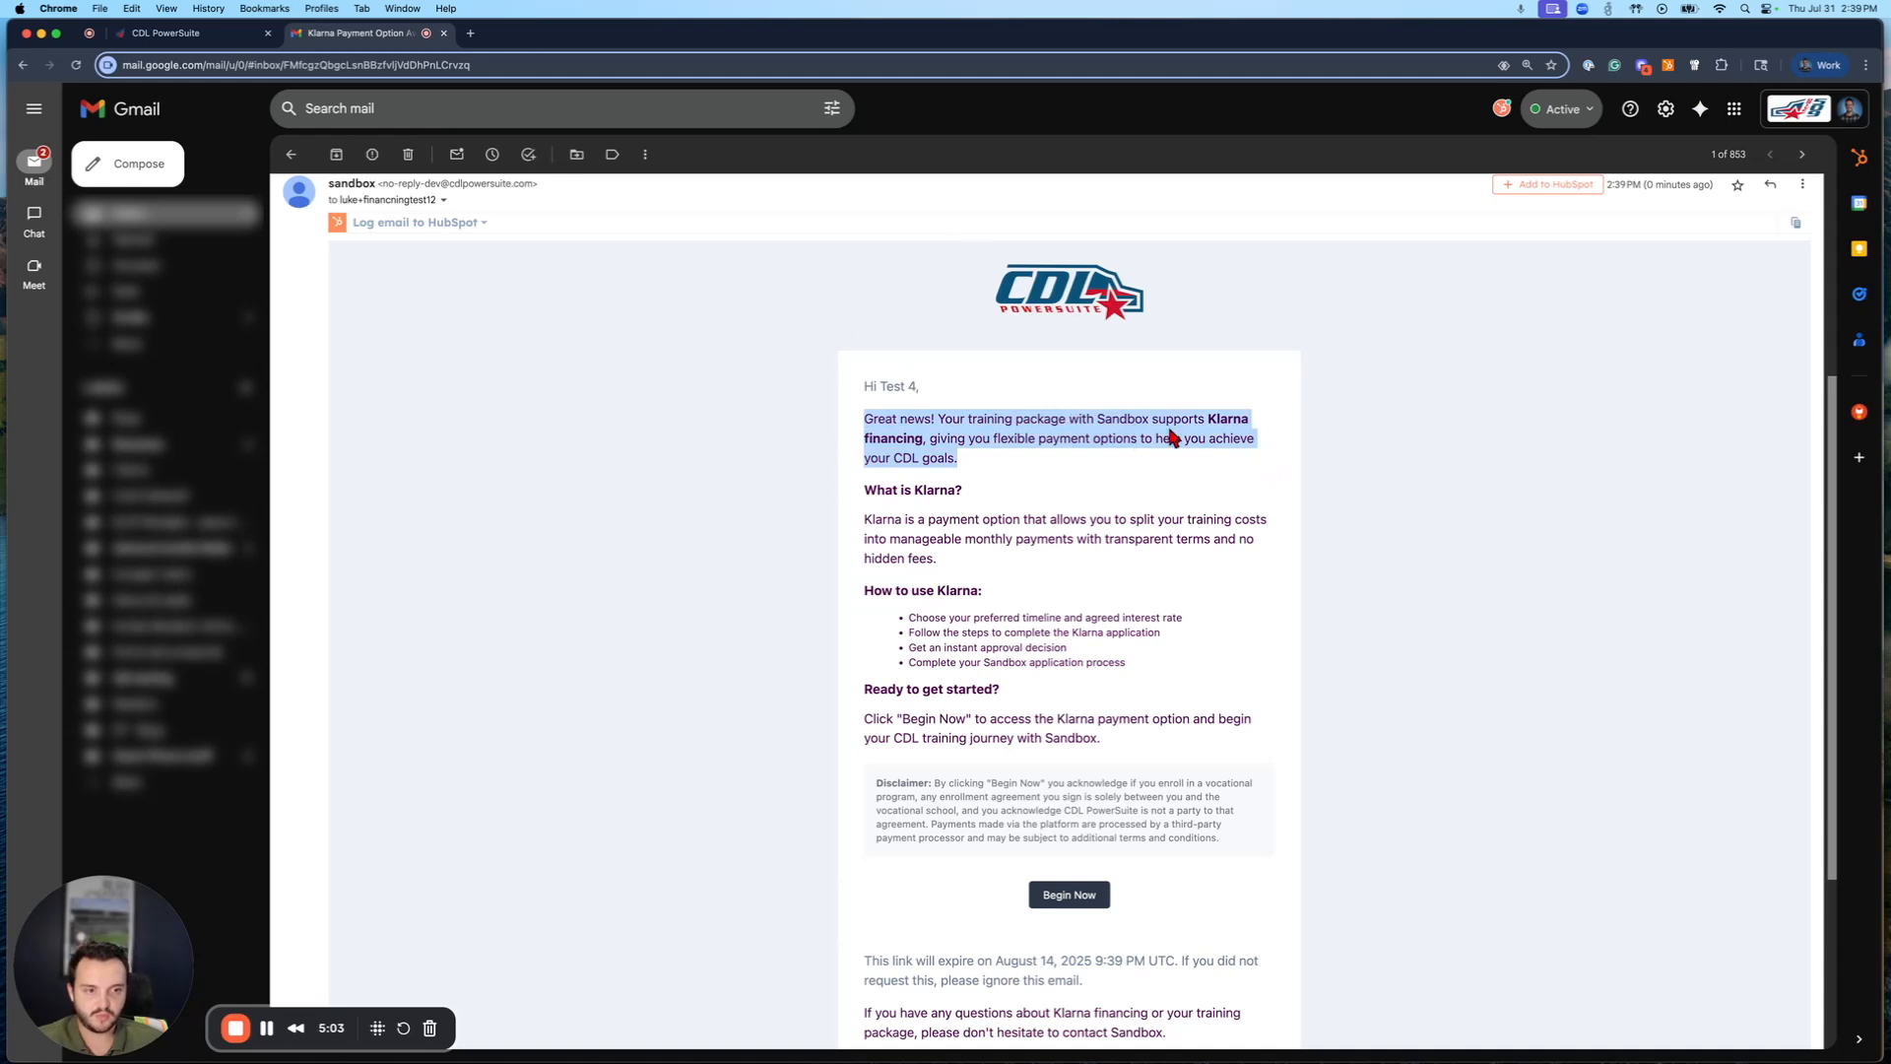
scroll(1122, 519, "down", 1)
scroll(1121, 519, "down", 1)
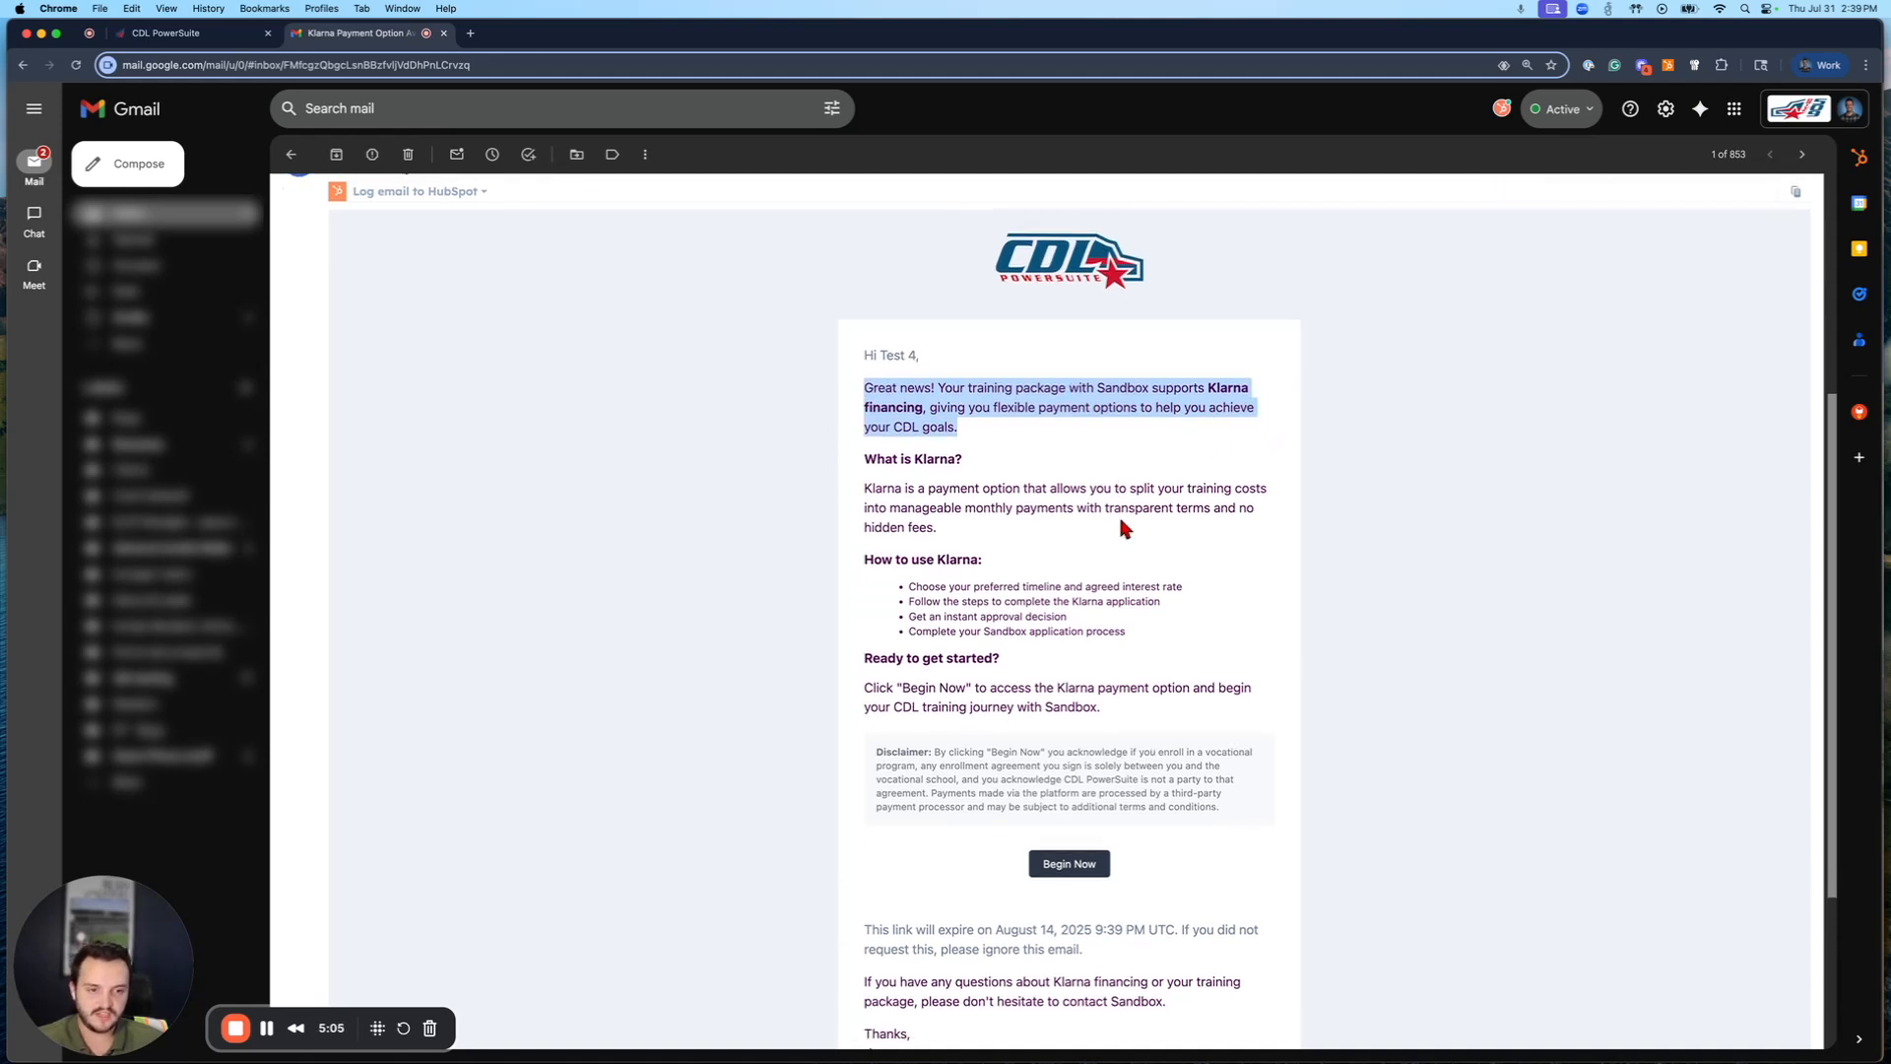
left_click_drag(862, 459, 1269, 703)
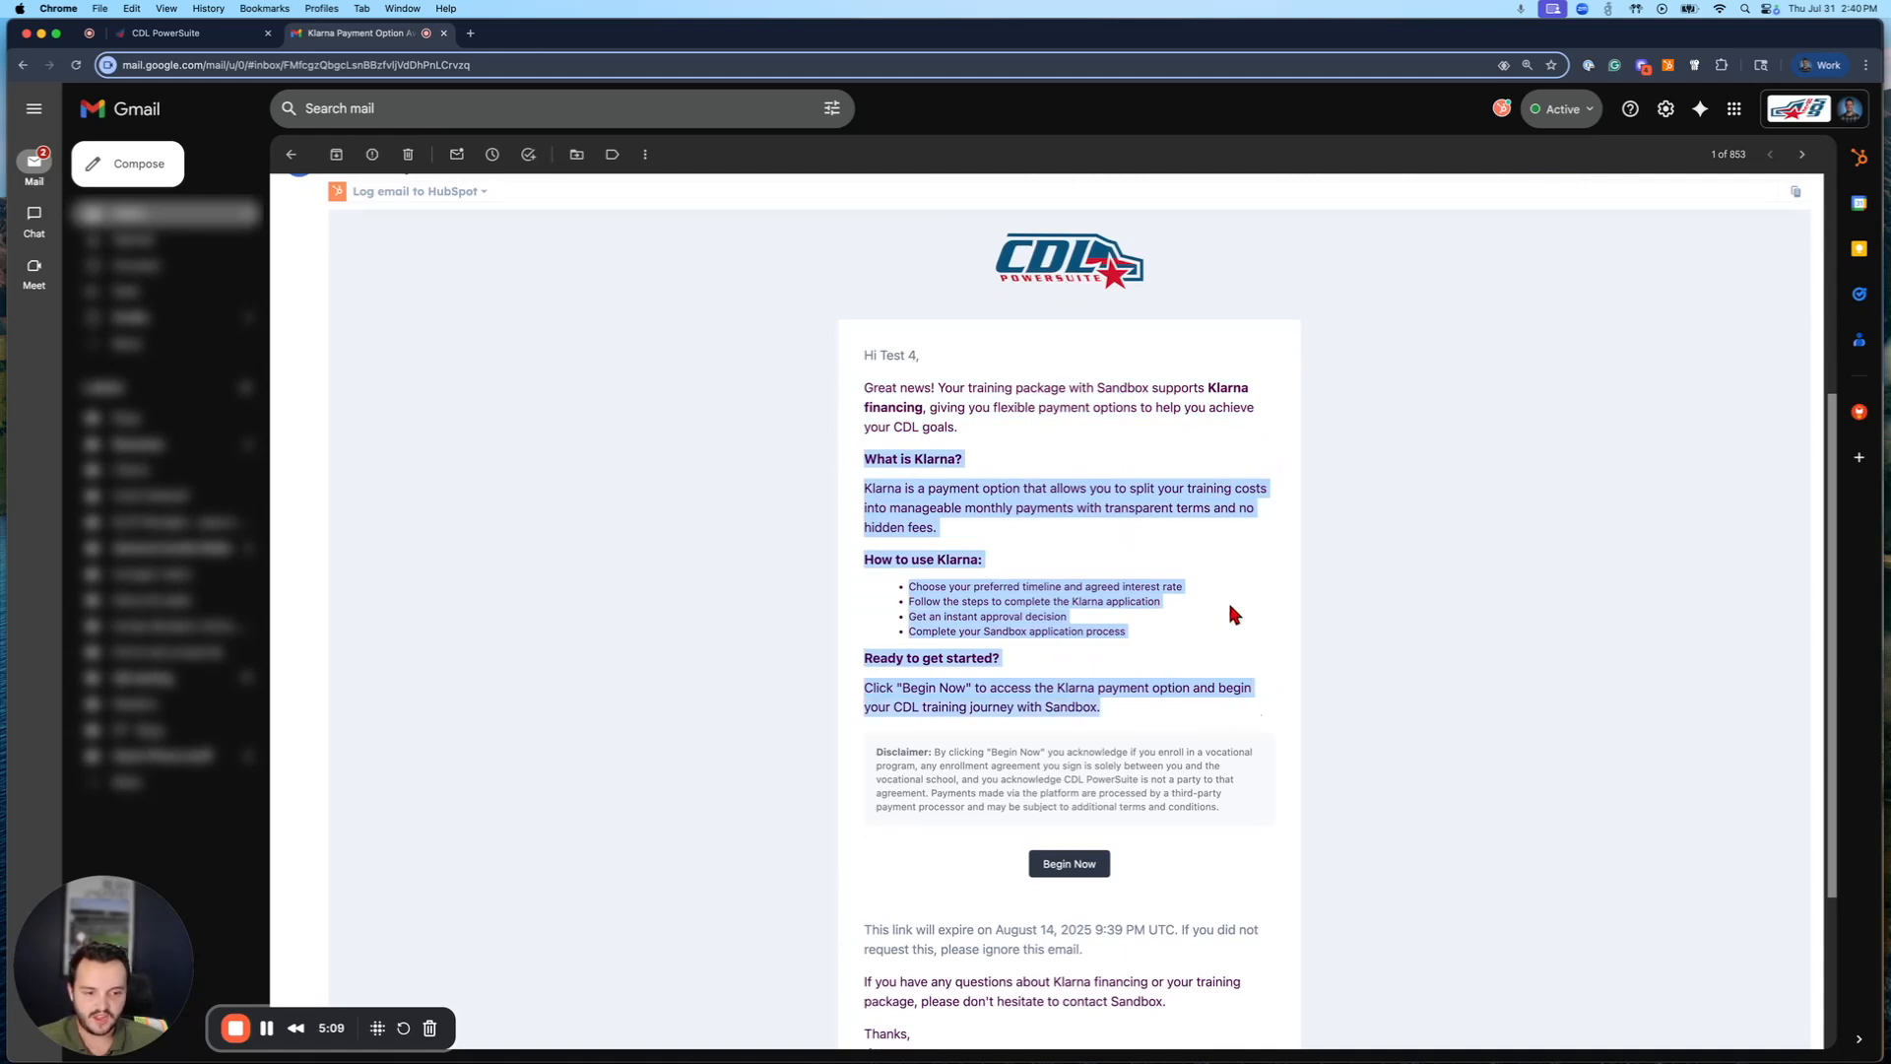
scroll(1228, 599, "down", 3)
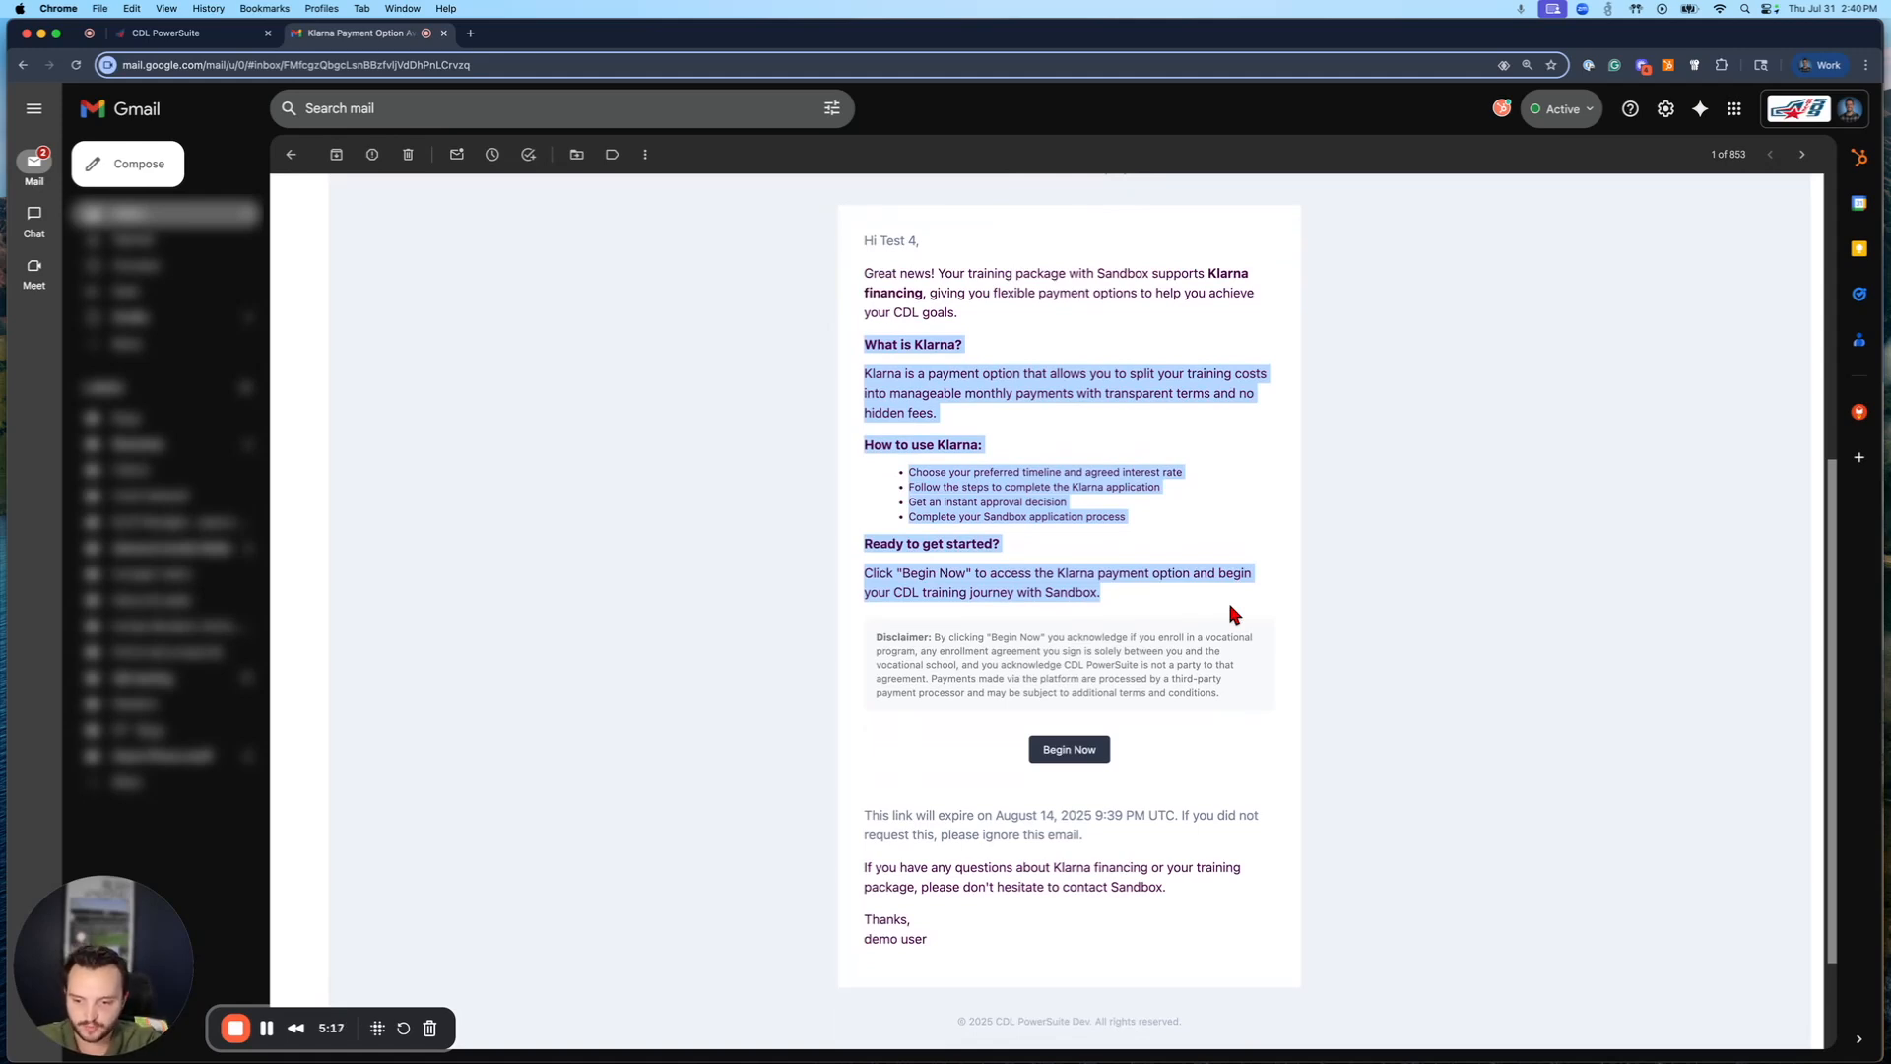
left_click(1190, 494)
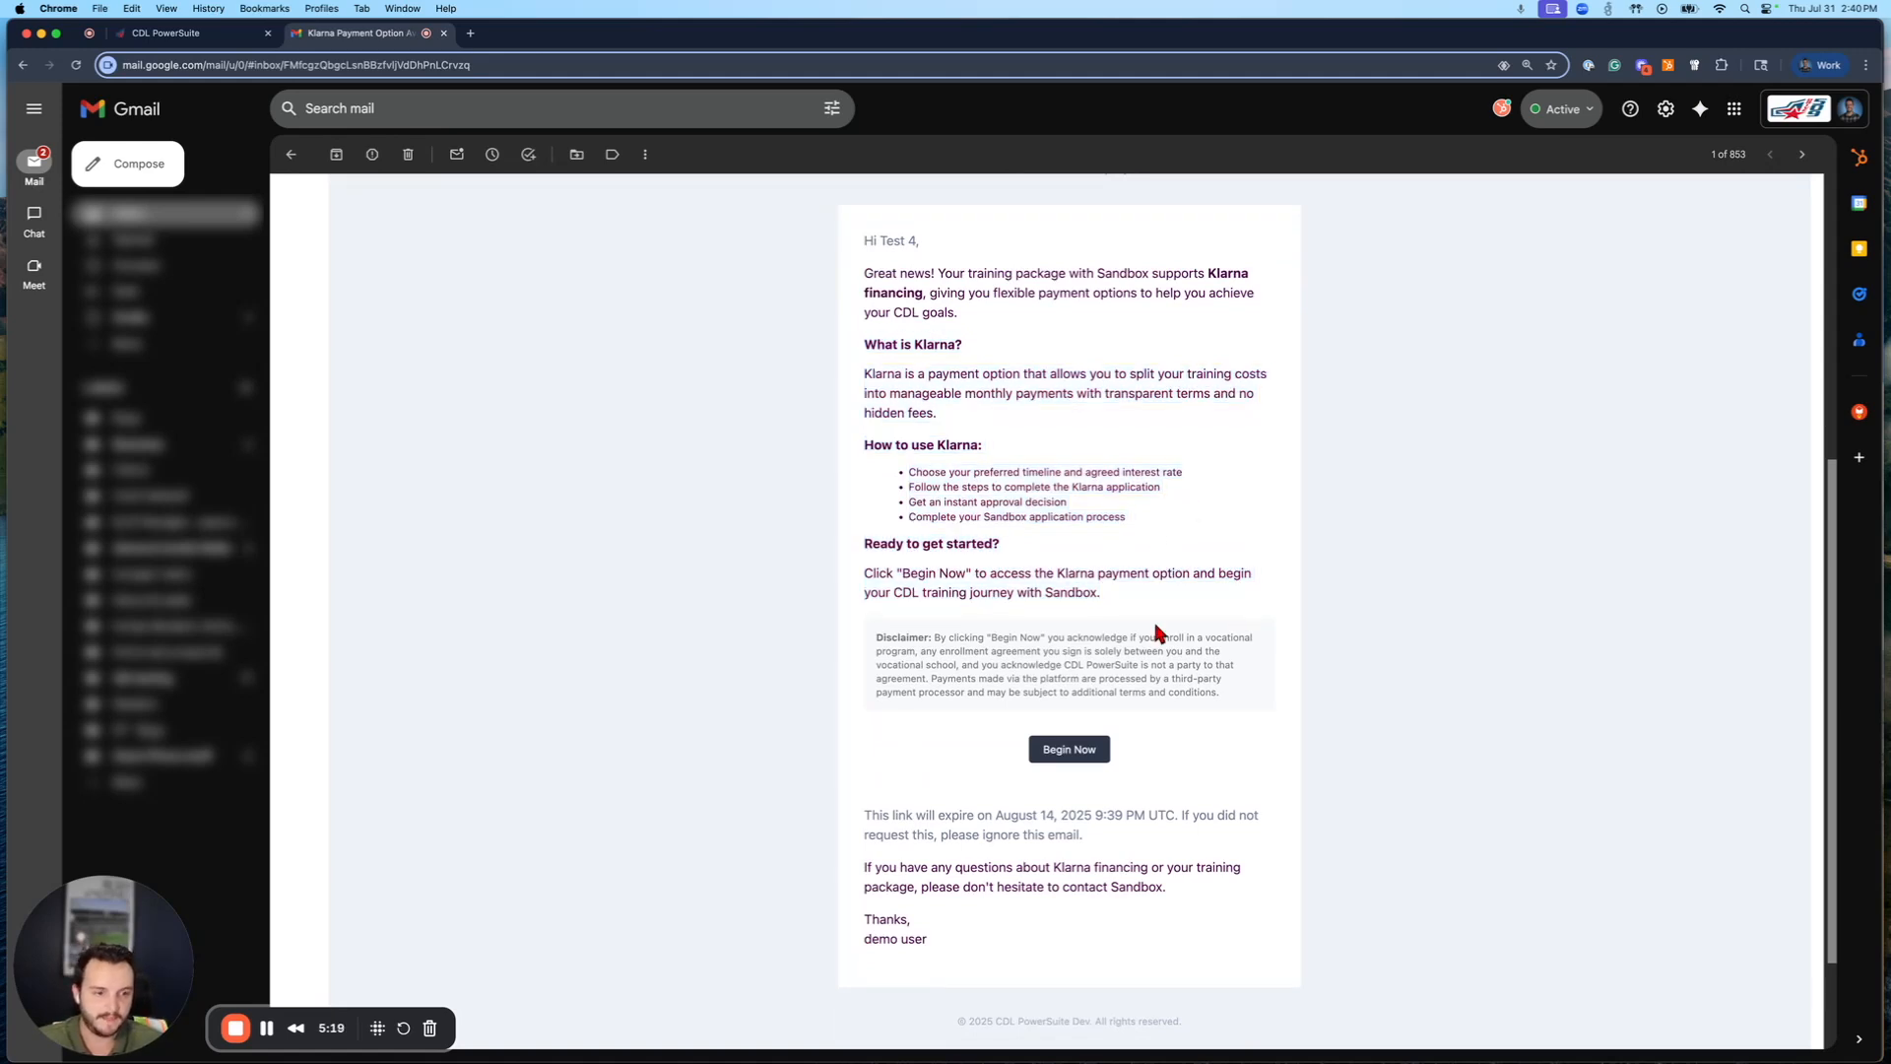
scroll(1114, 646, "up", 1)
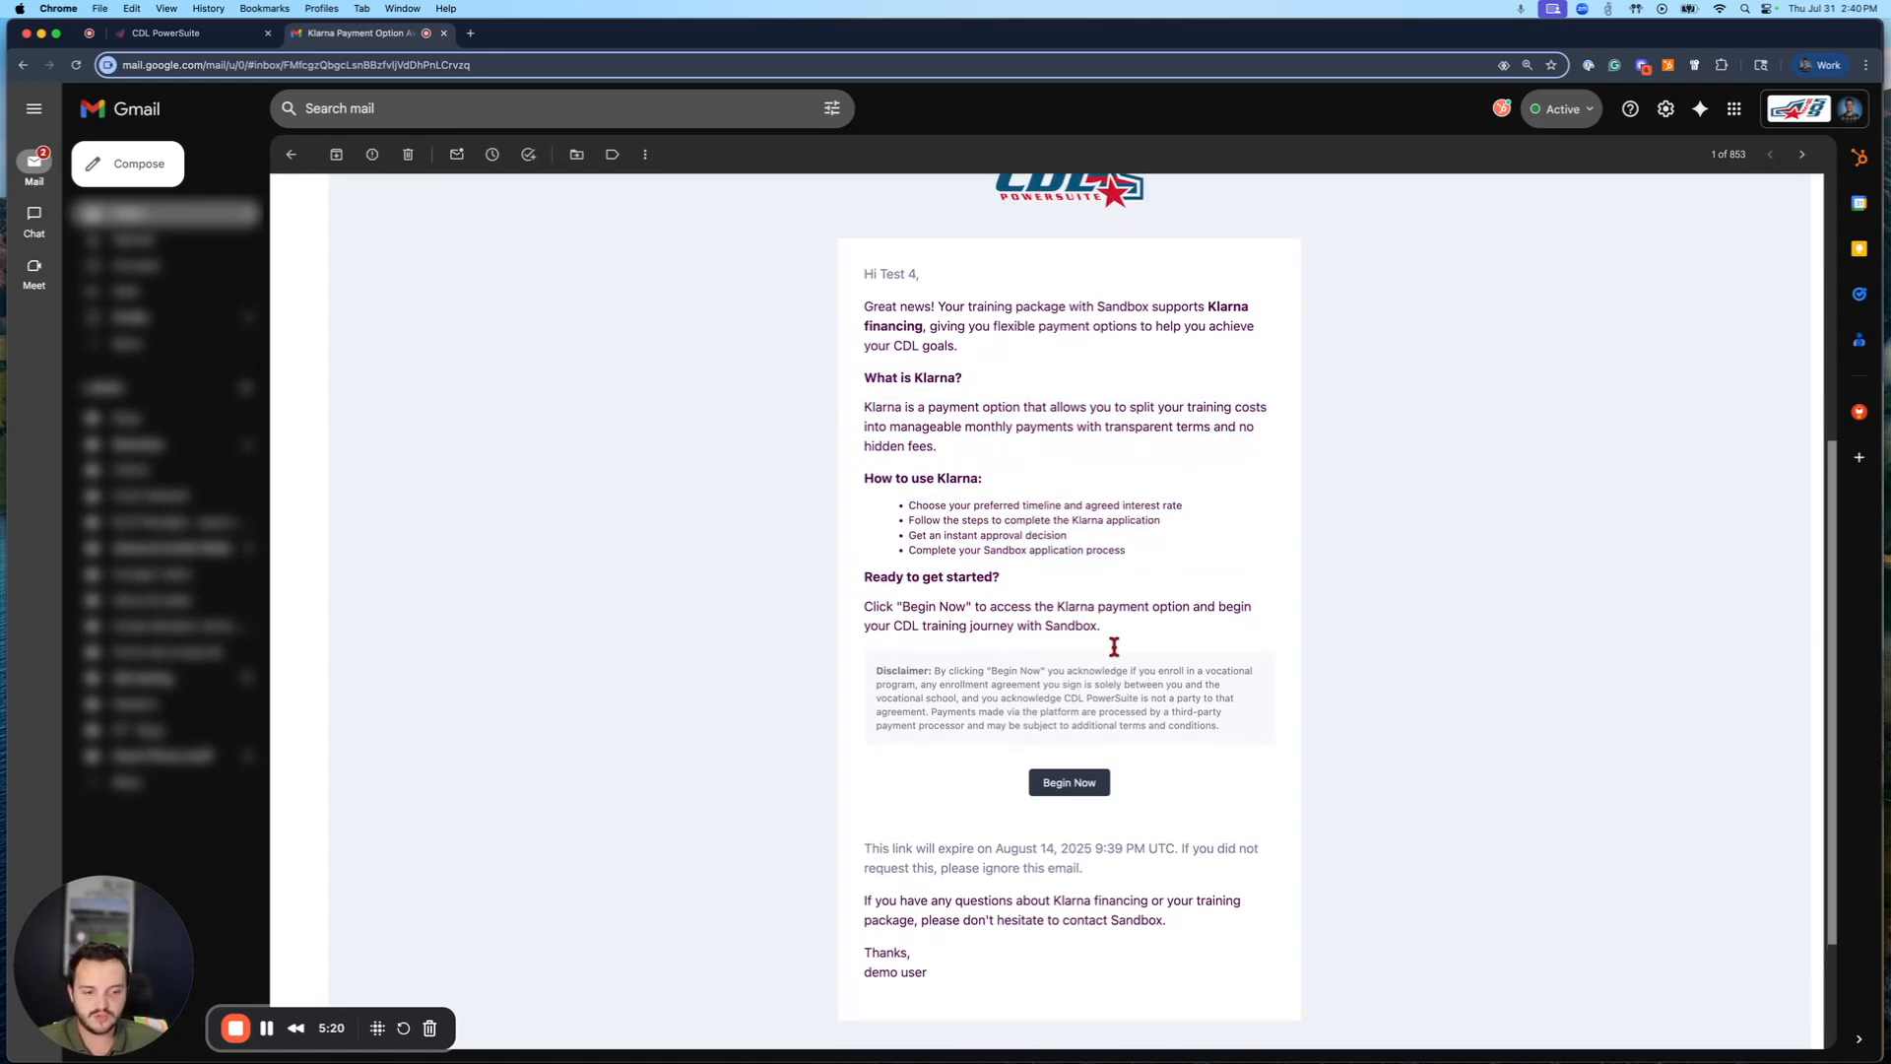
- Open the email's Begin Now link and review the account summary and itemized breakdown on the financing page
right_click(1064, 791)
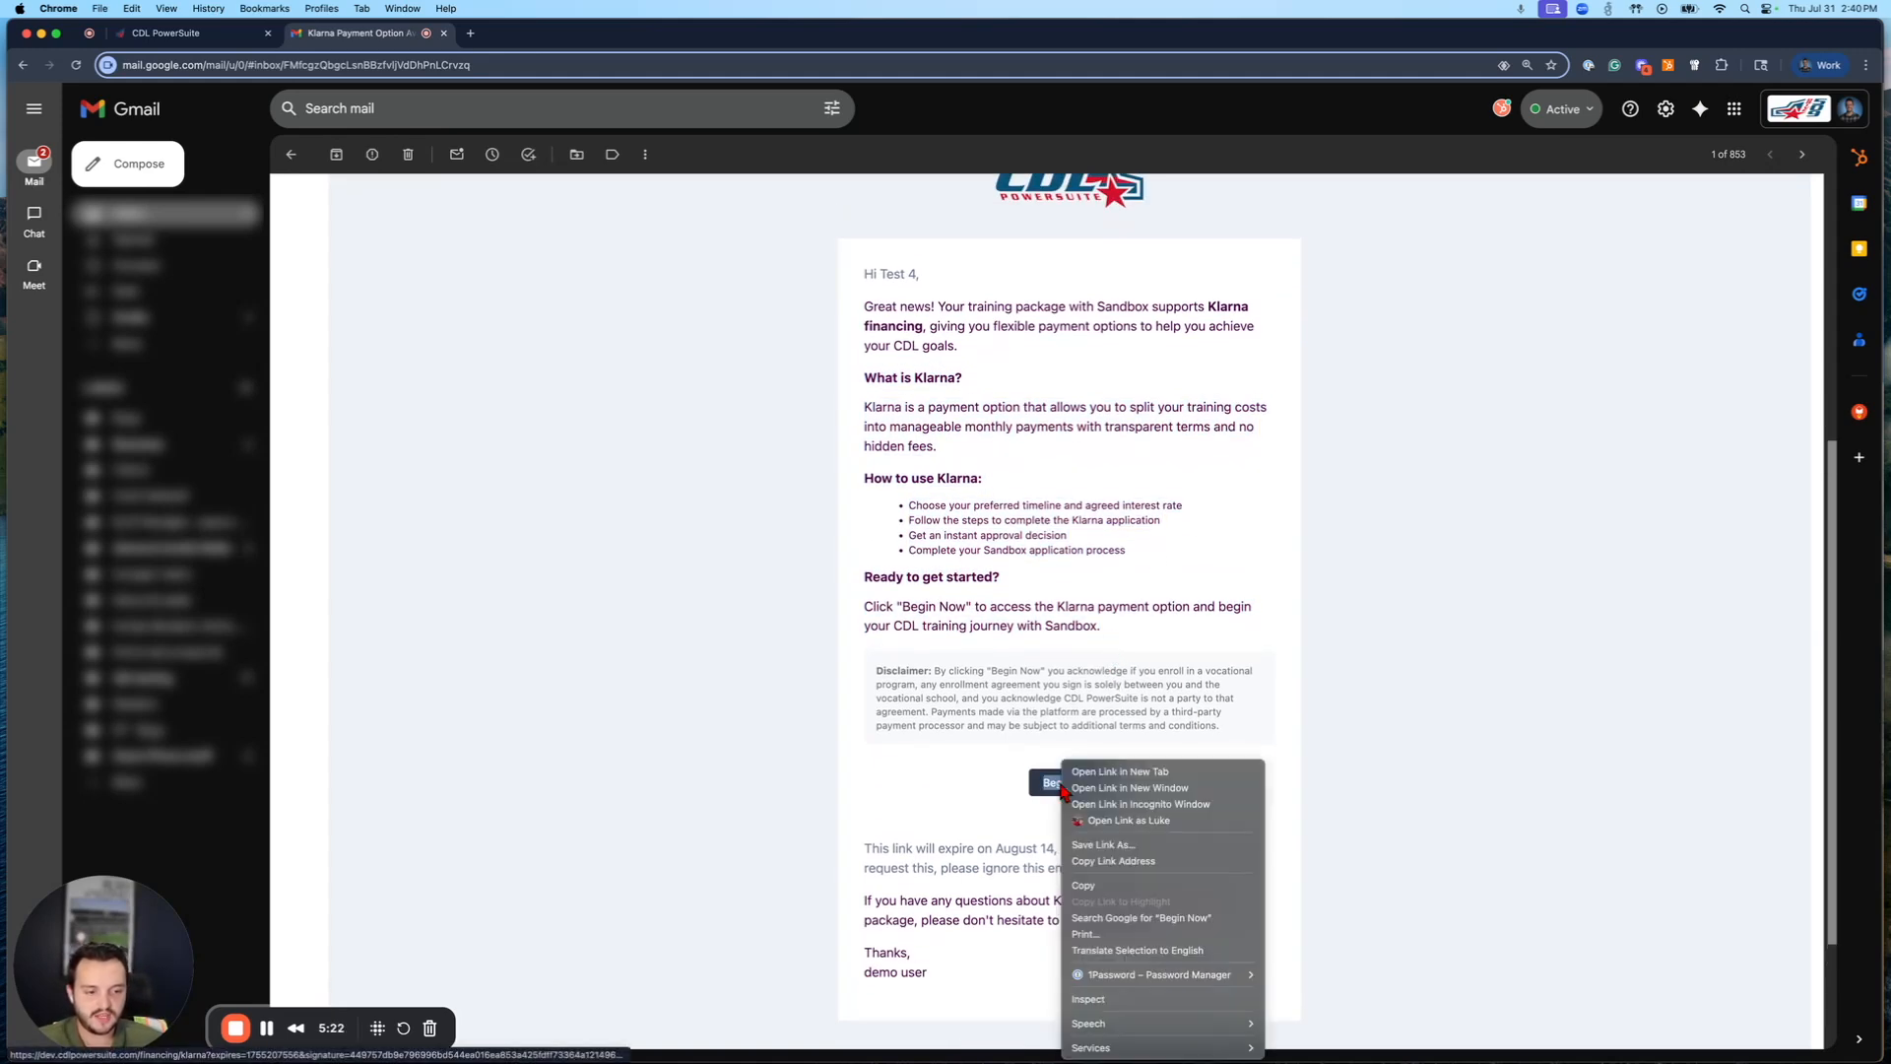
left_click(1130, 805)
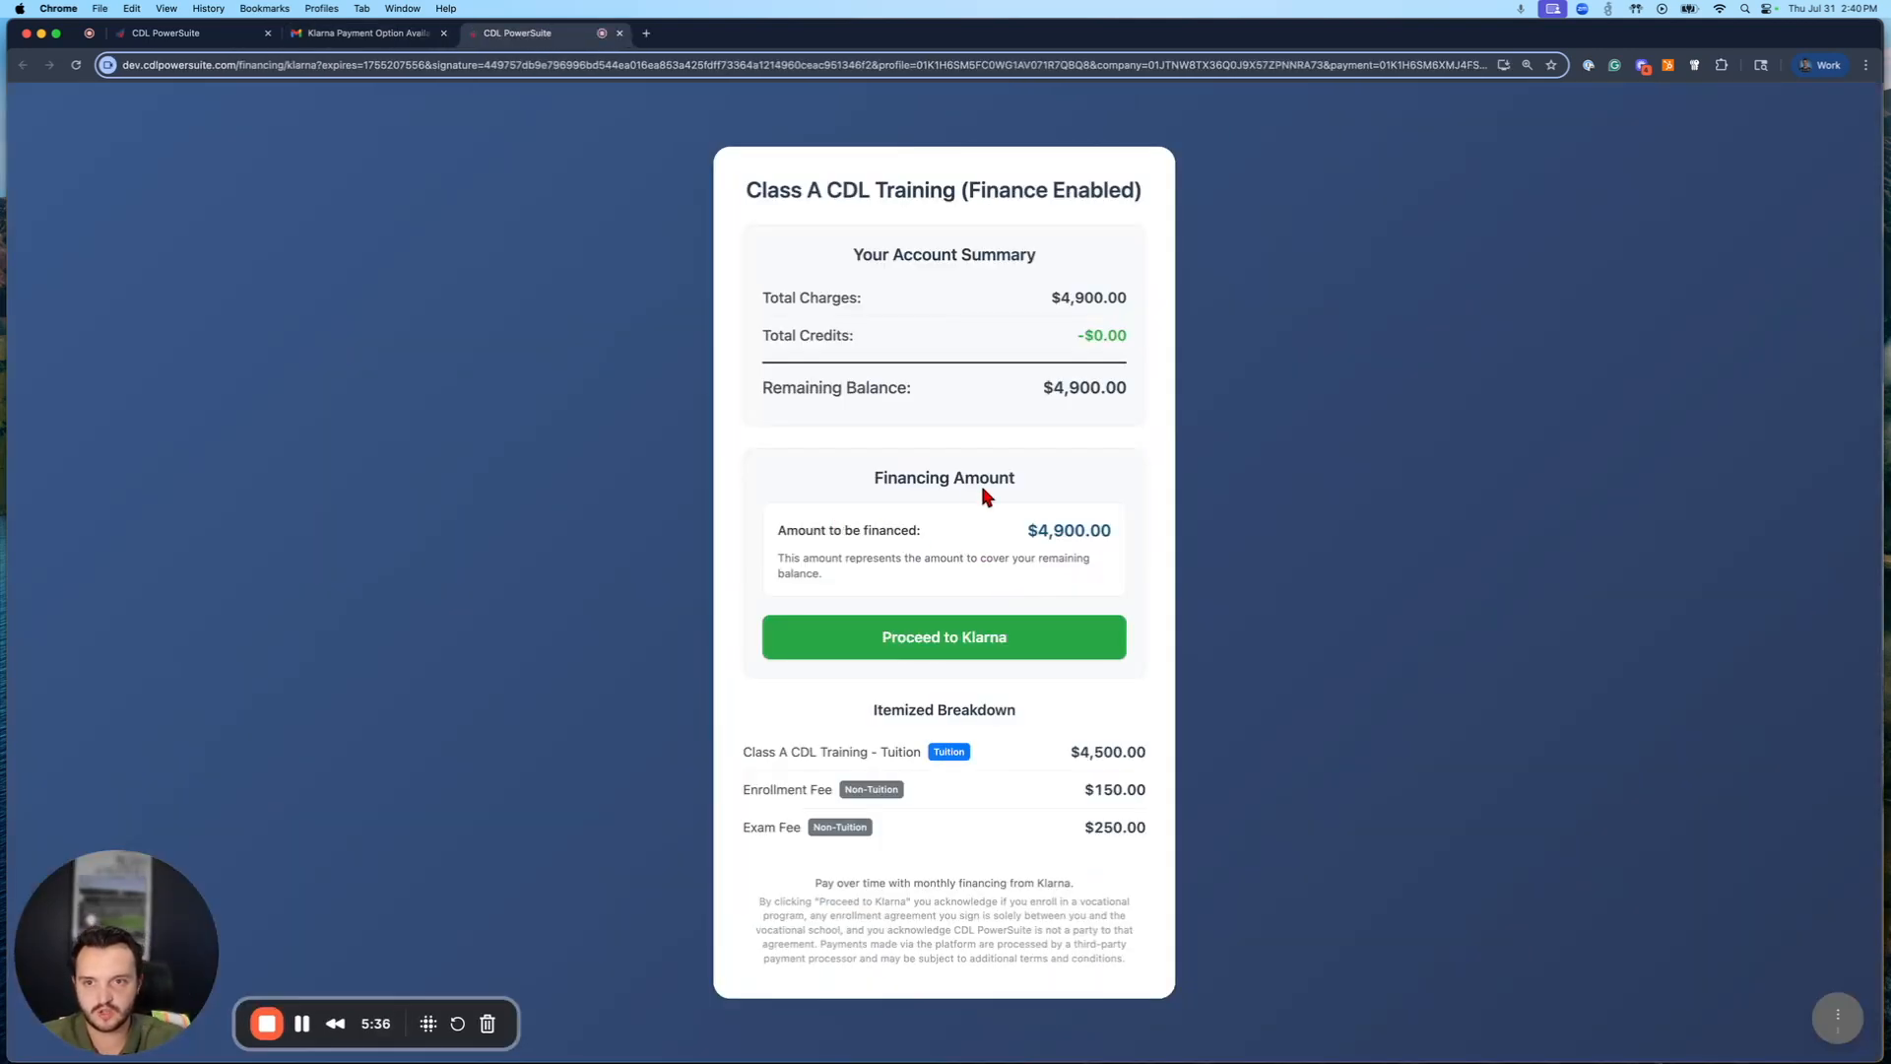
triple_click(760, 288)
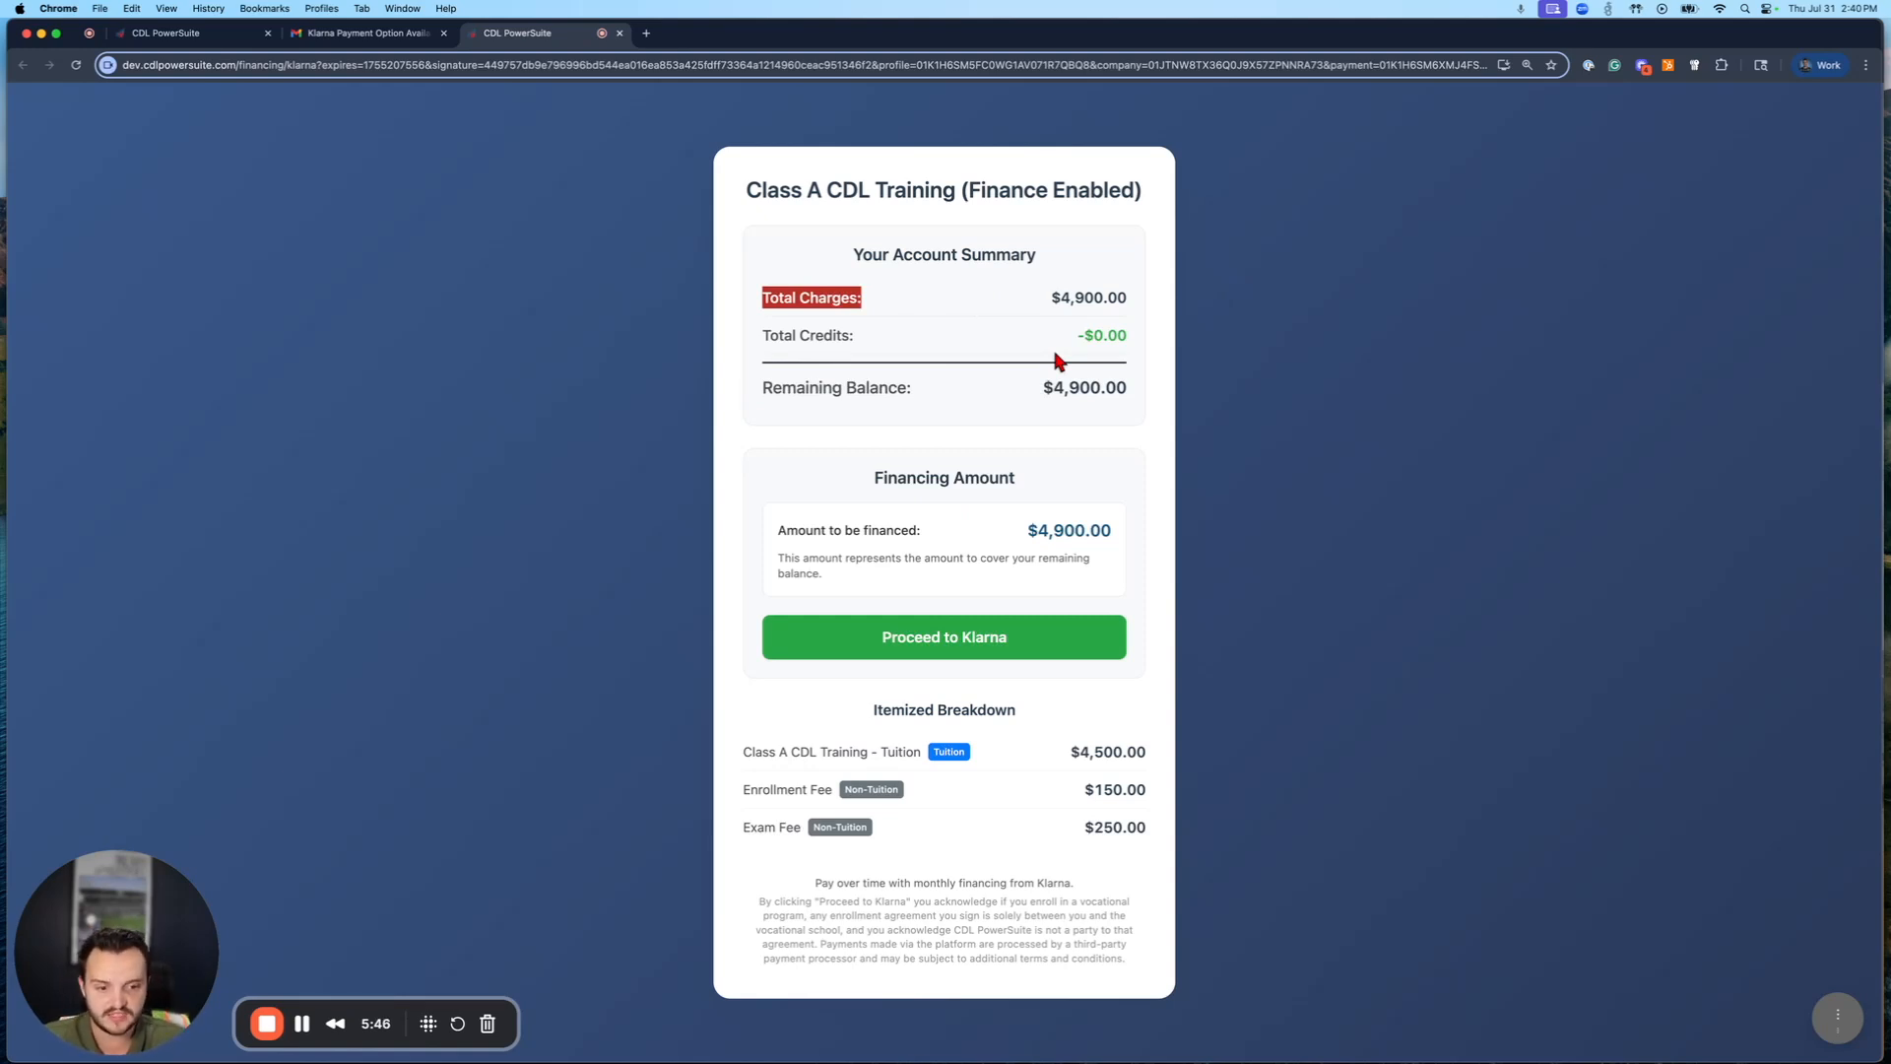
left_click_drag(869, 709, 1142, 855)
left_click(1143, 855)
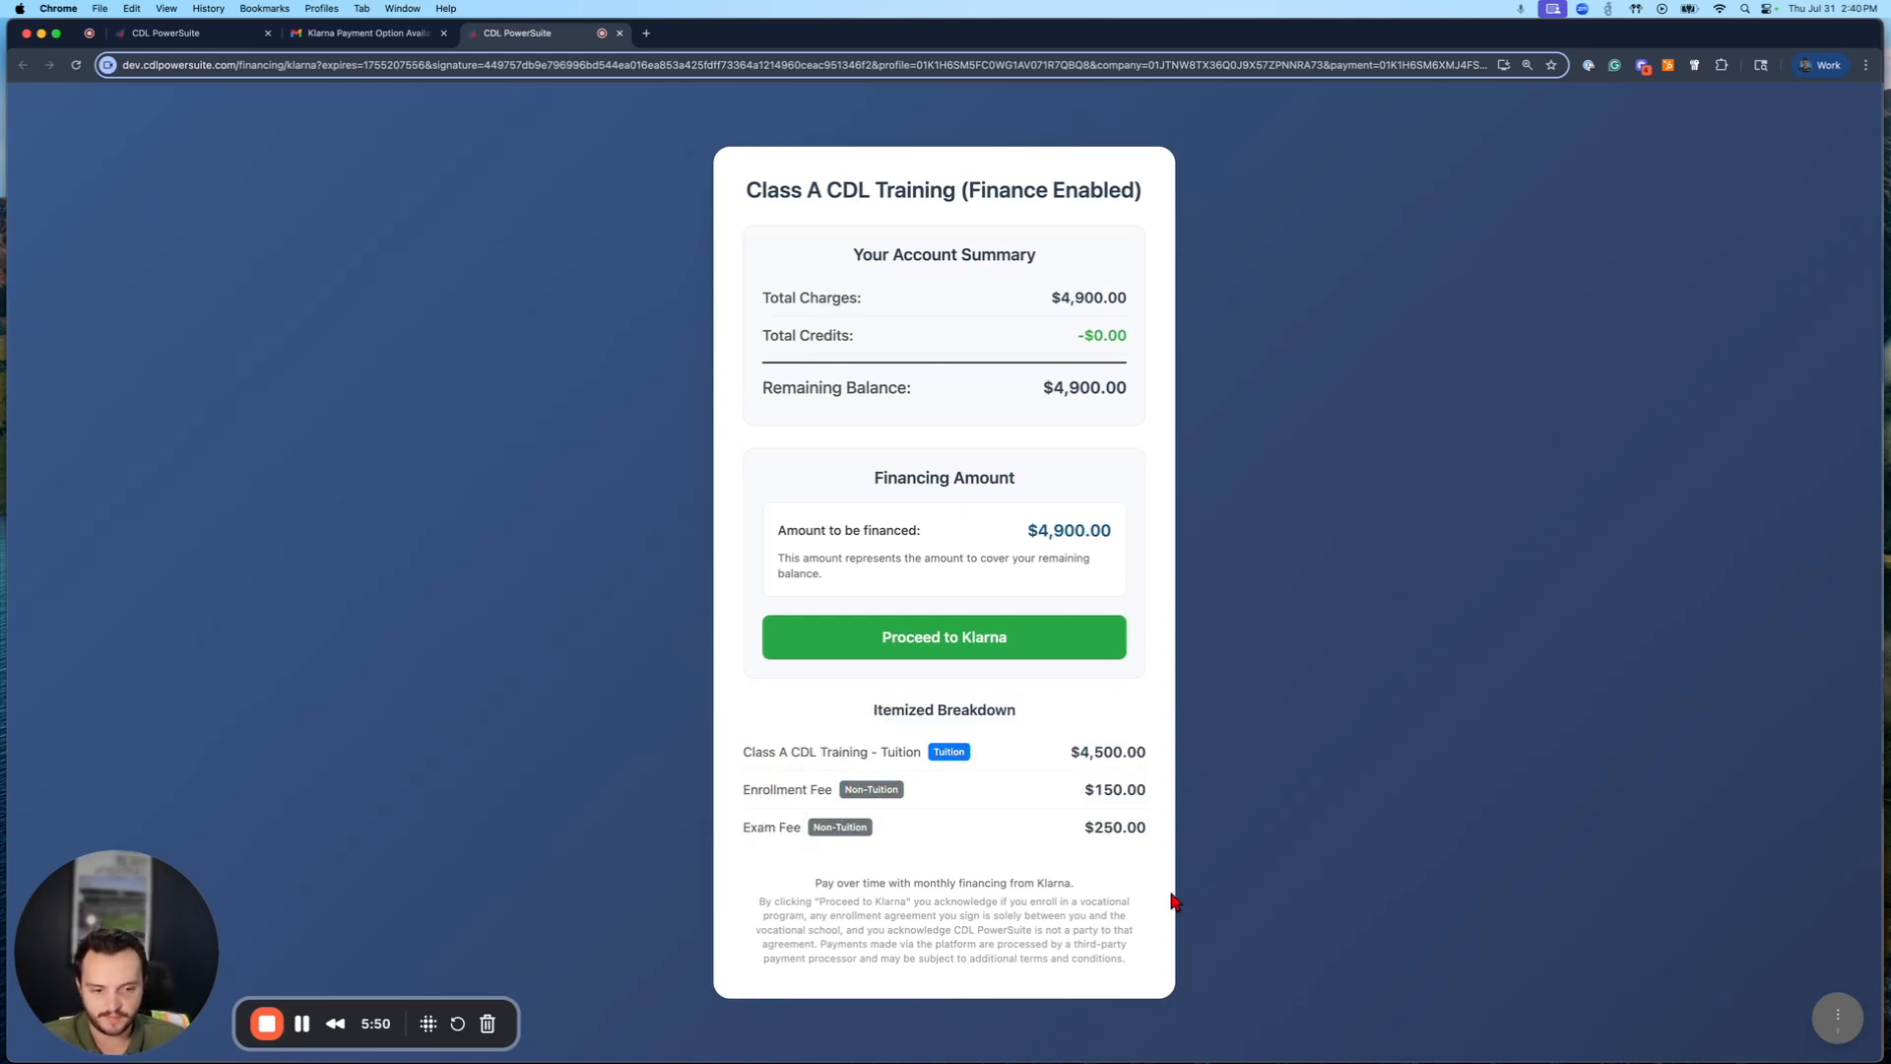
- Proceed through the Klarna checkout with the 24-payment plan and review the monthly repayment details before confirming
left_click(974, 647)
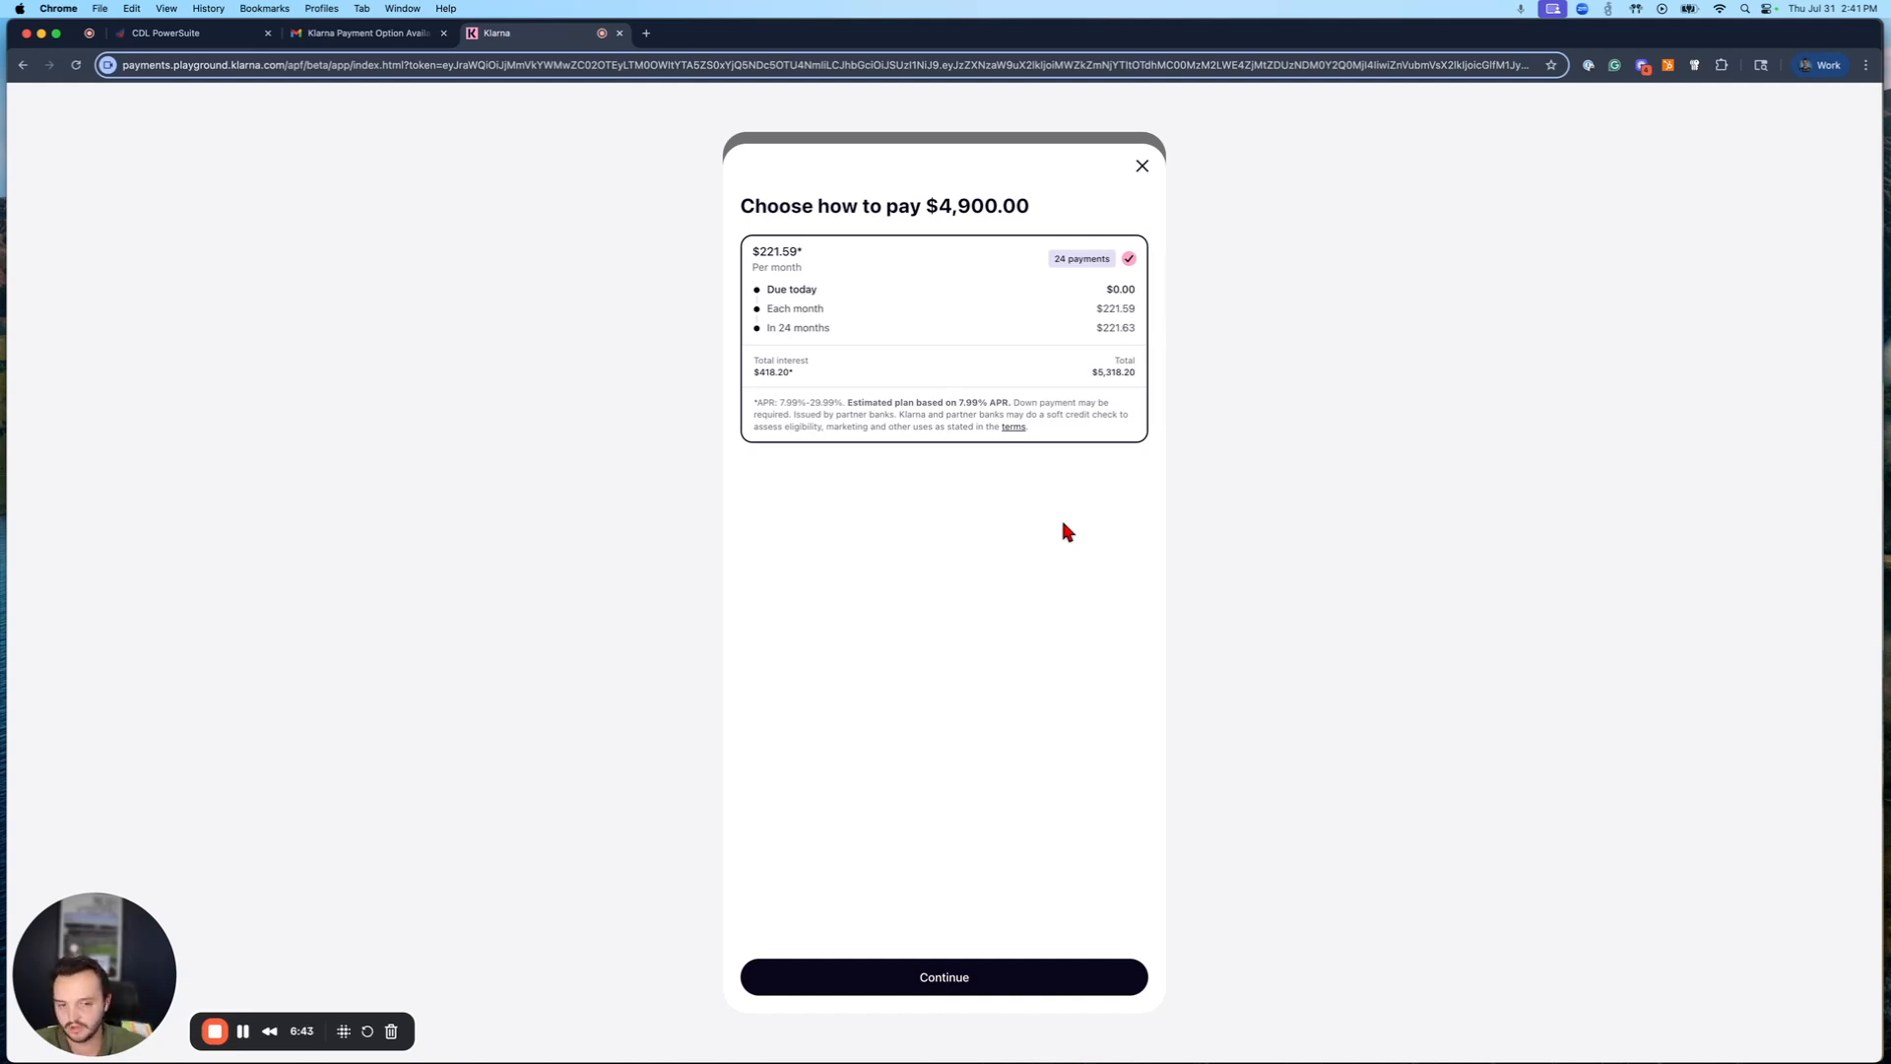
left_click(945, 973)
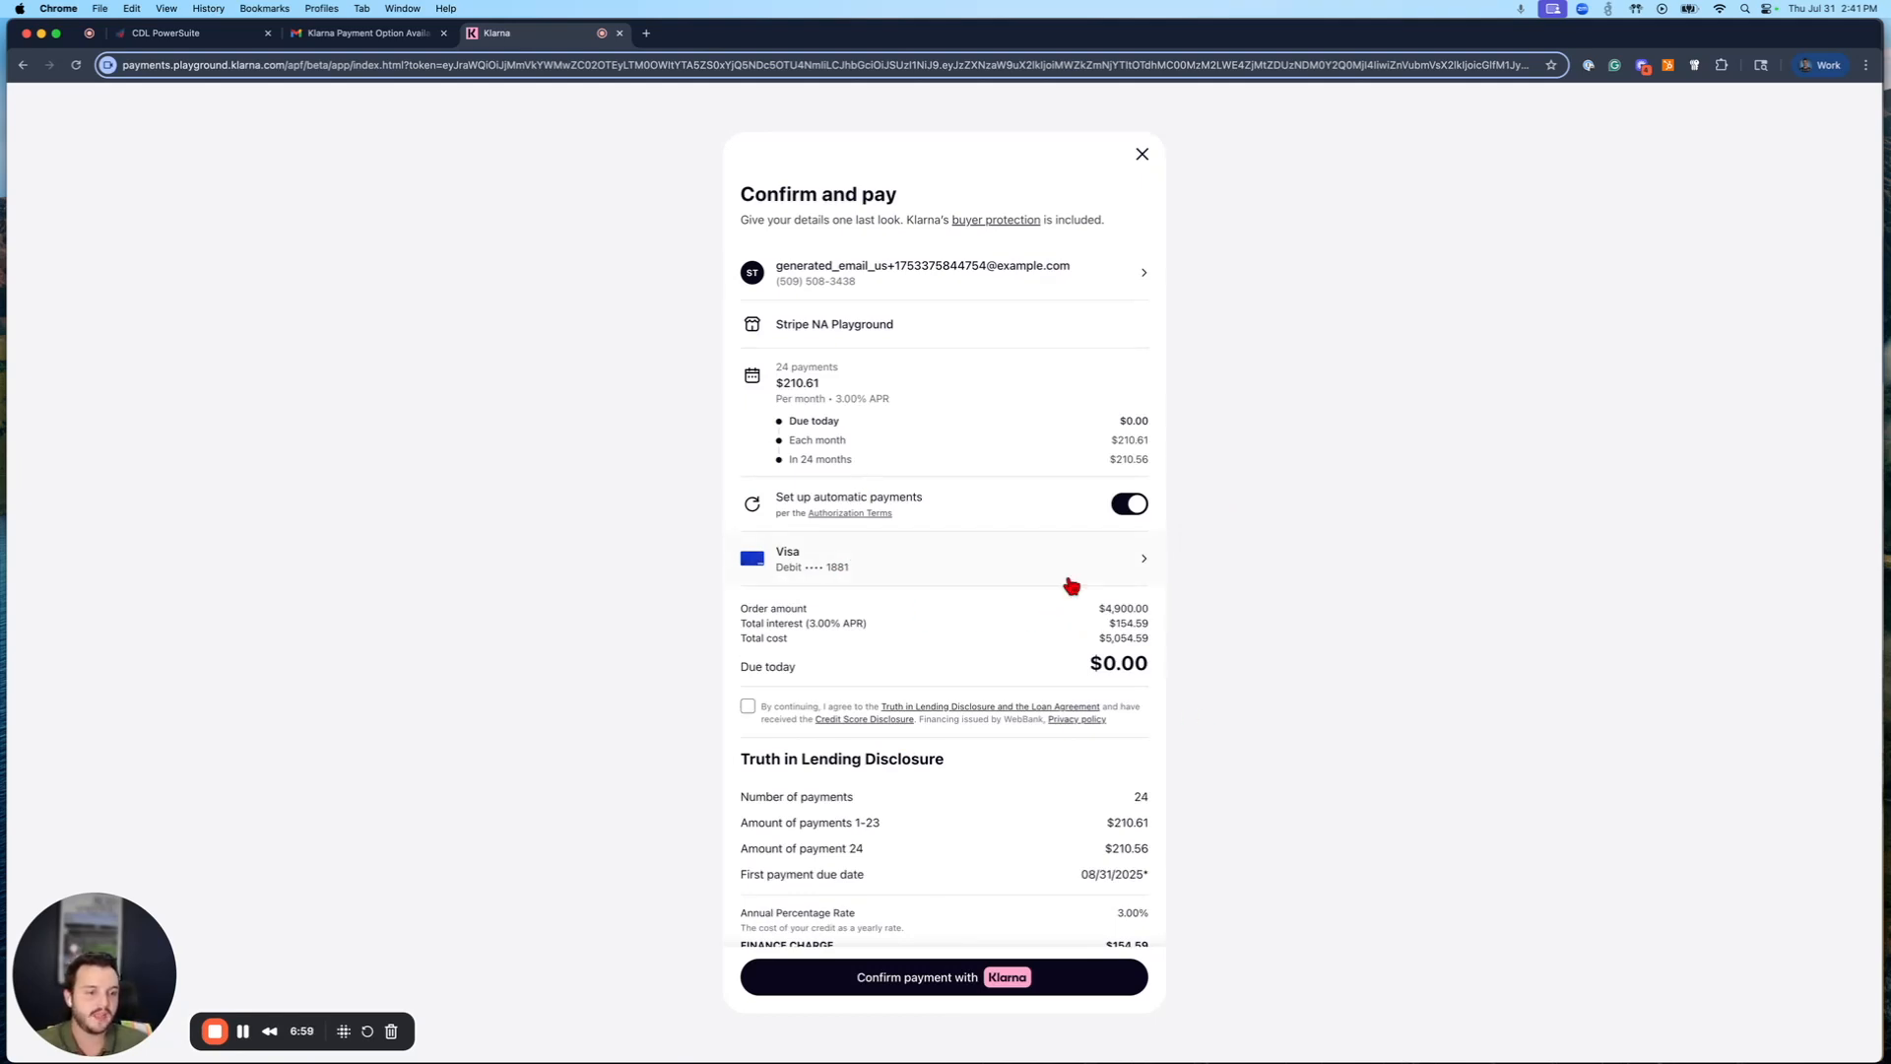
left_click_drag(779, 380, 798, 382)
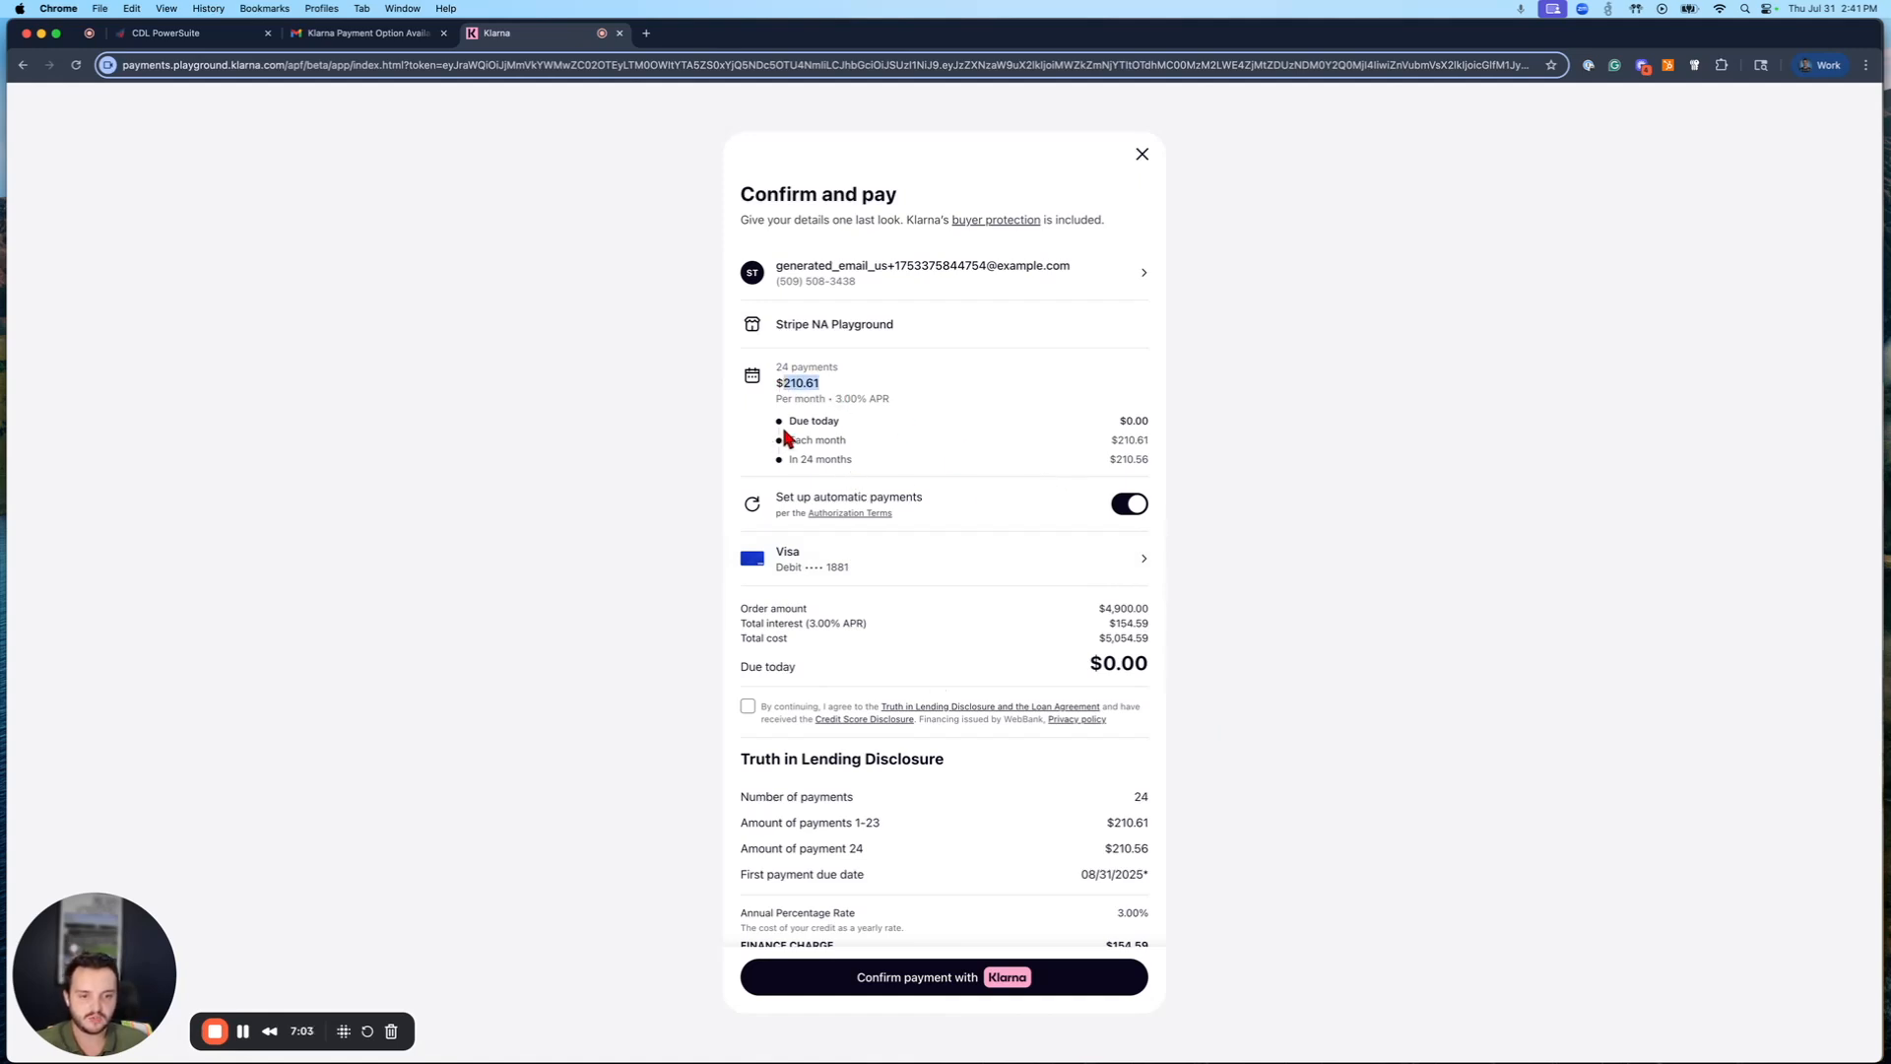
left_click_drag(792, 435, 1100, 458)
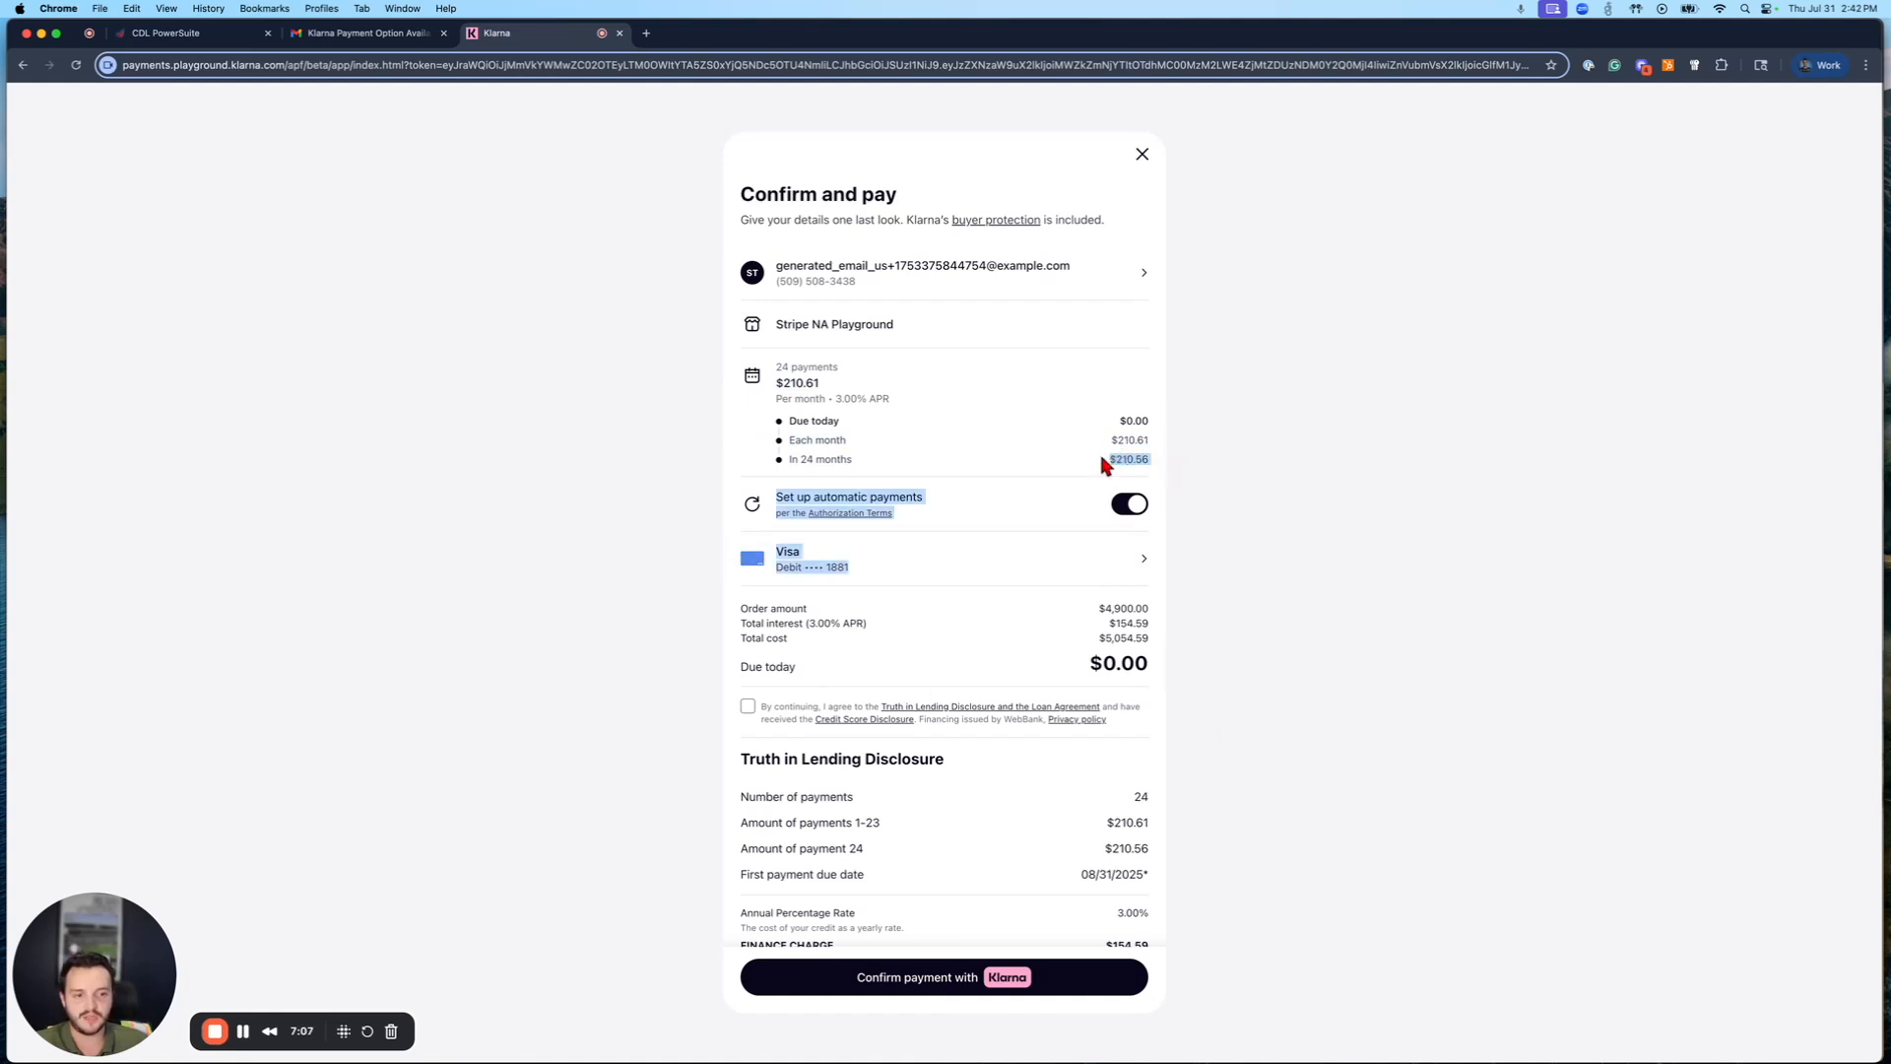
- Check the payment schedule, total interest and total cost, and accept the Truth in Lending Disclosure and Loan Agreement
left_click(1102, 457)
scroll(942, 707, "down", 1)
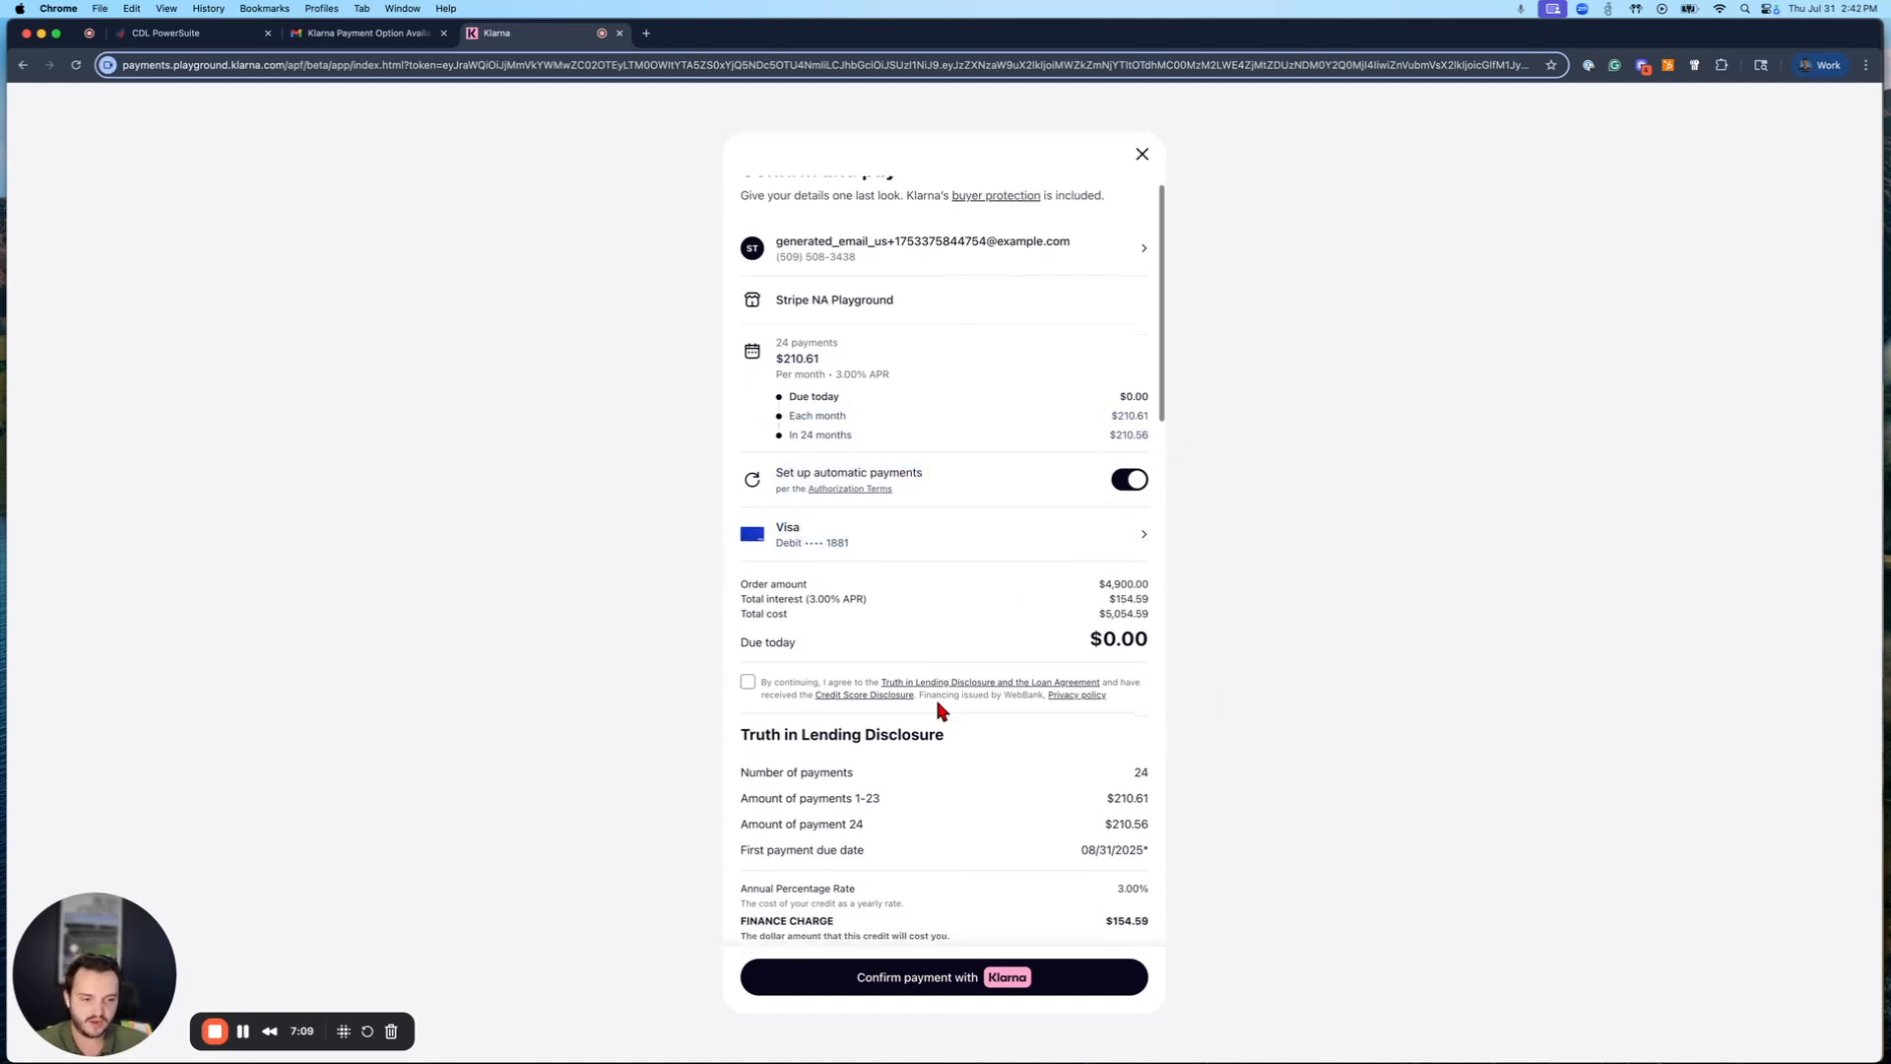
left_click_drag(809, 595, 853, 597)
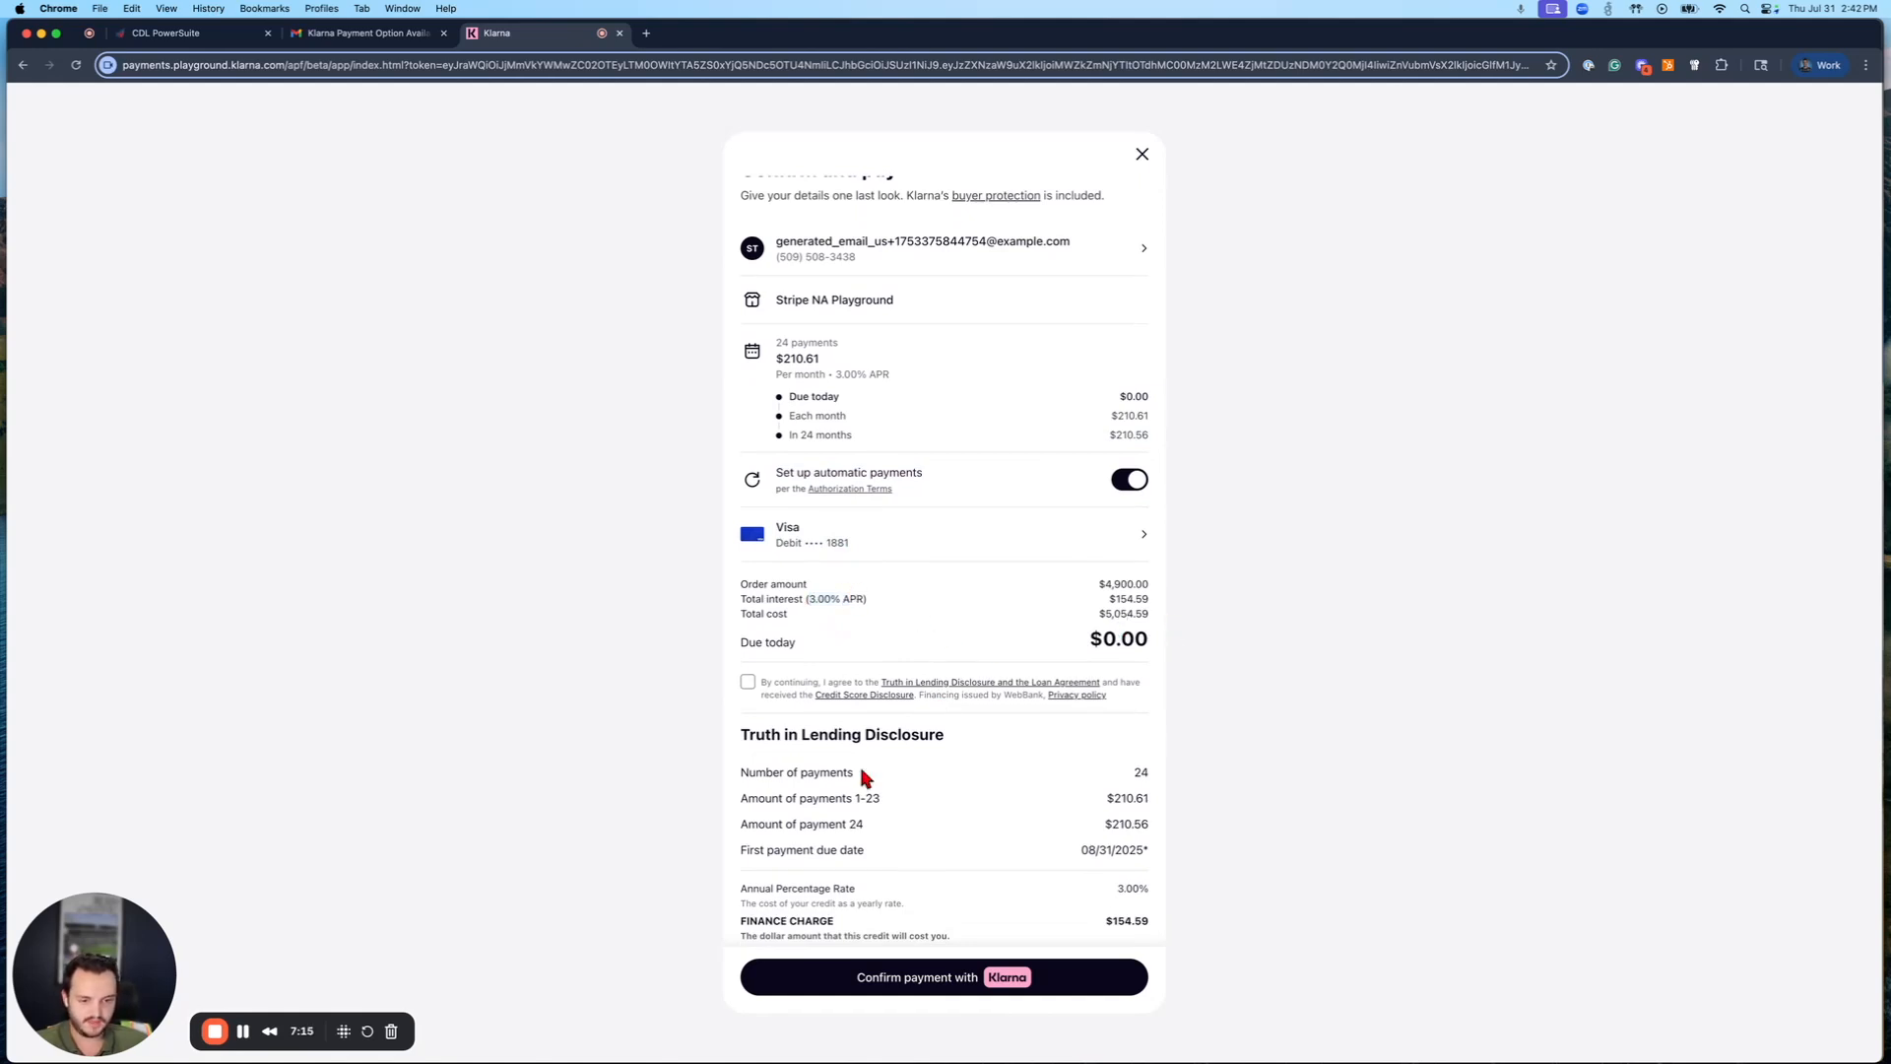
scroll(864, 768, "down", 3)
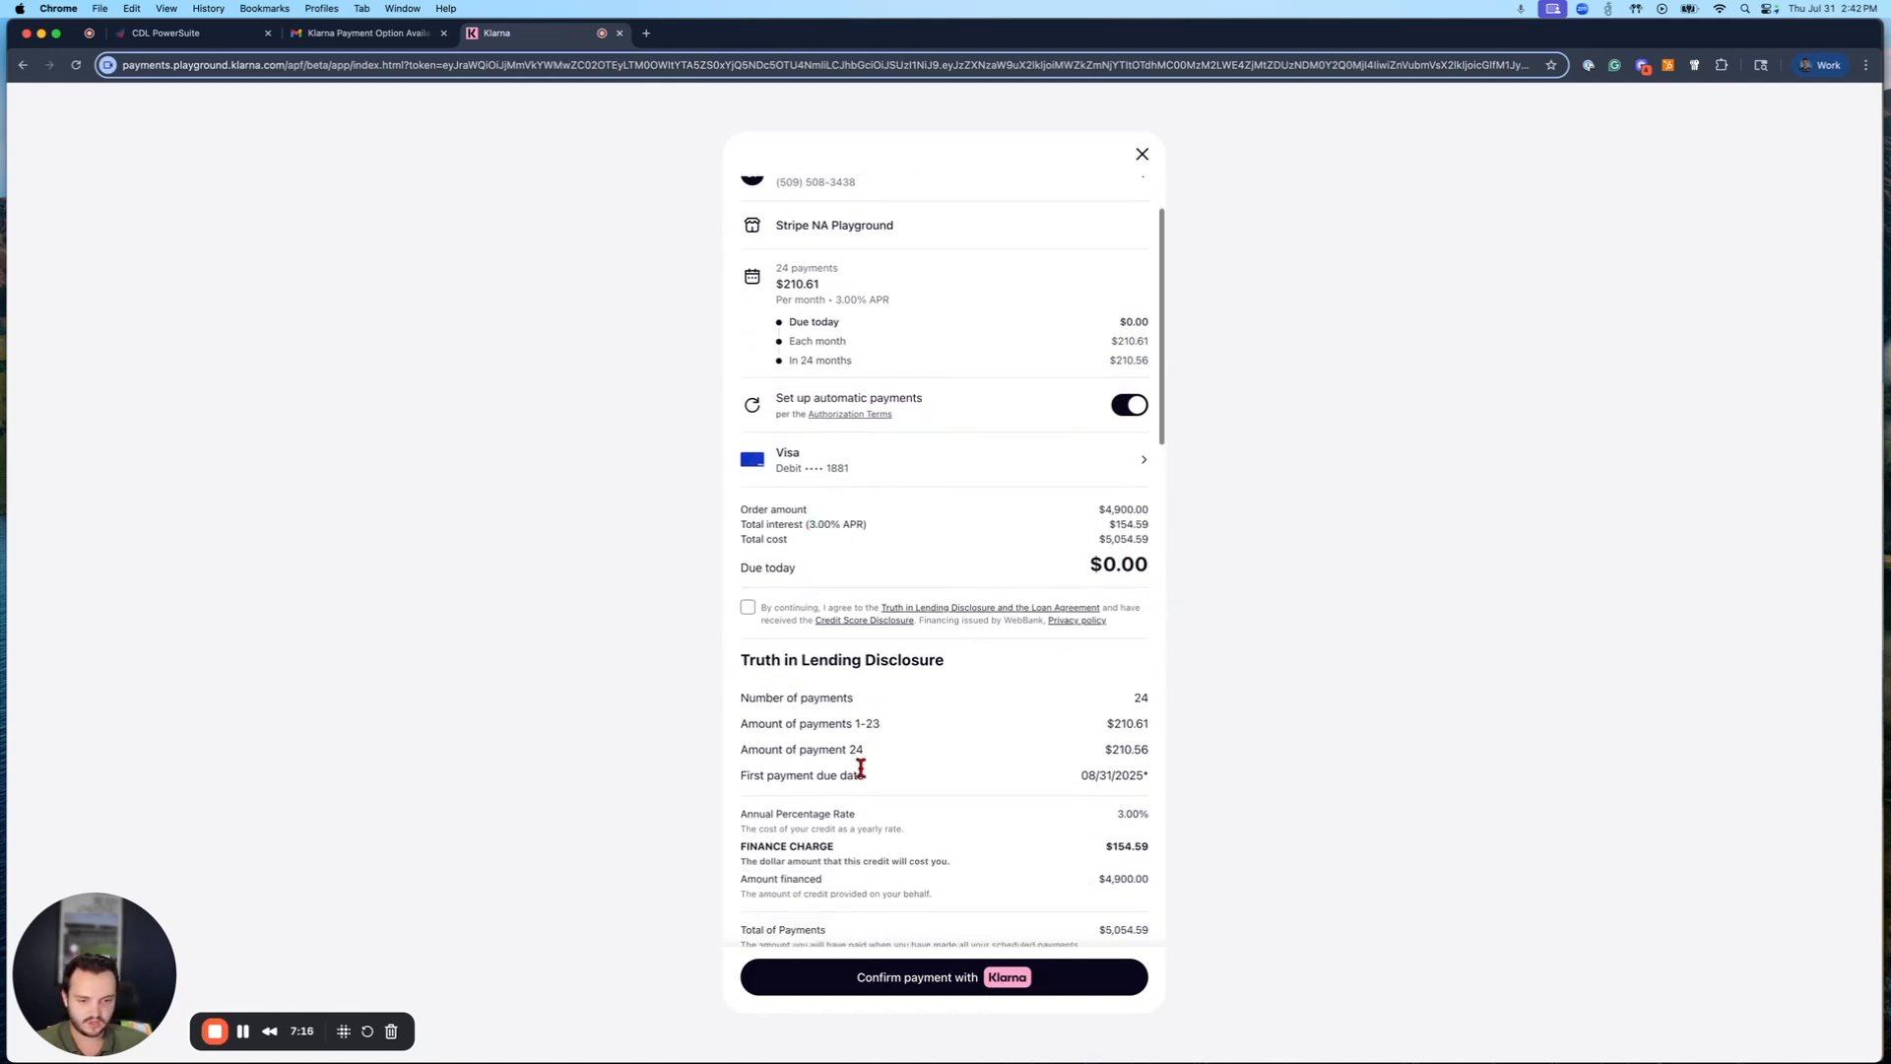
left_click(748, 608)
scroll(778, 628, "down", 5)
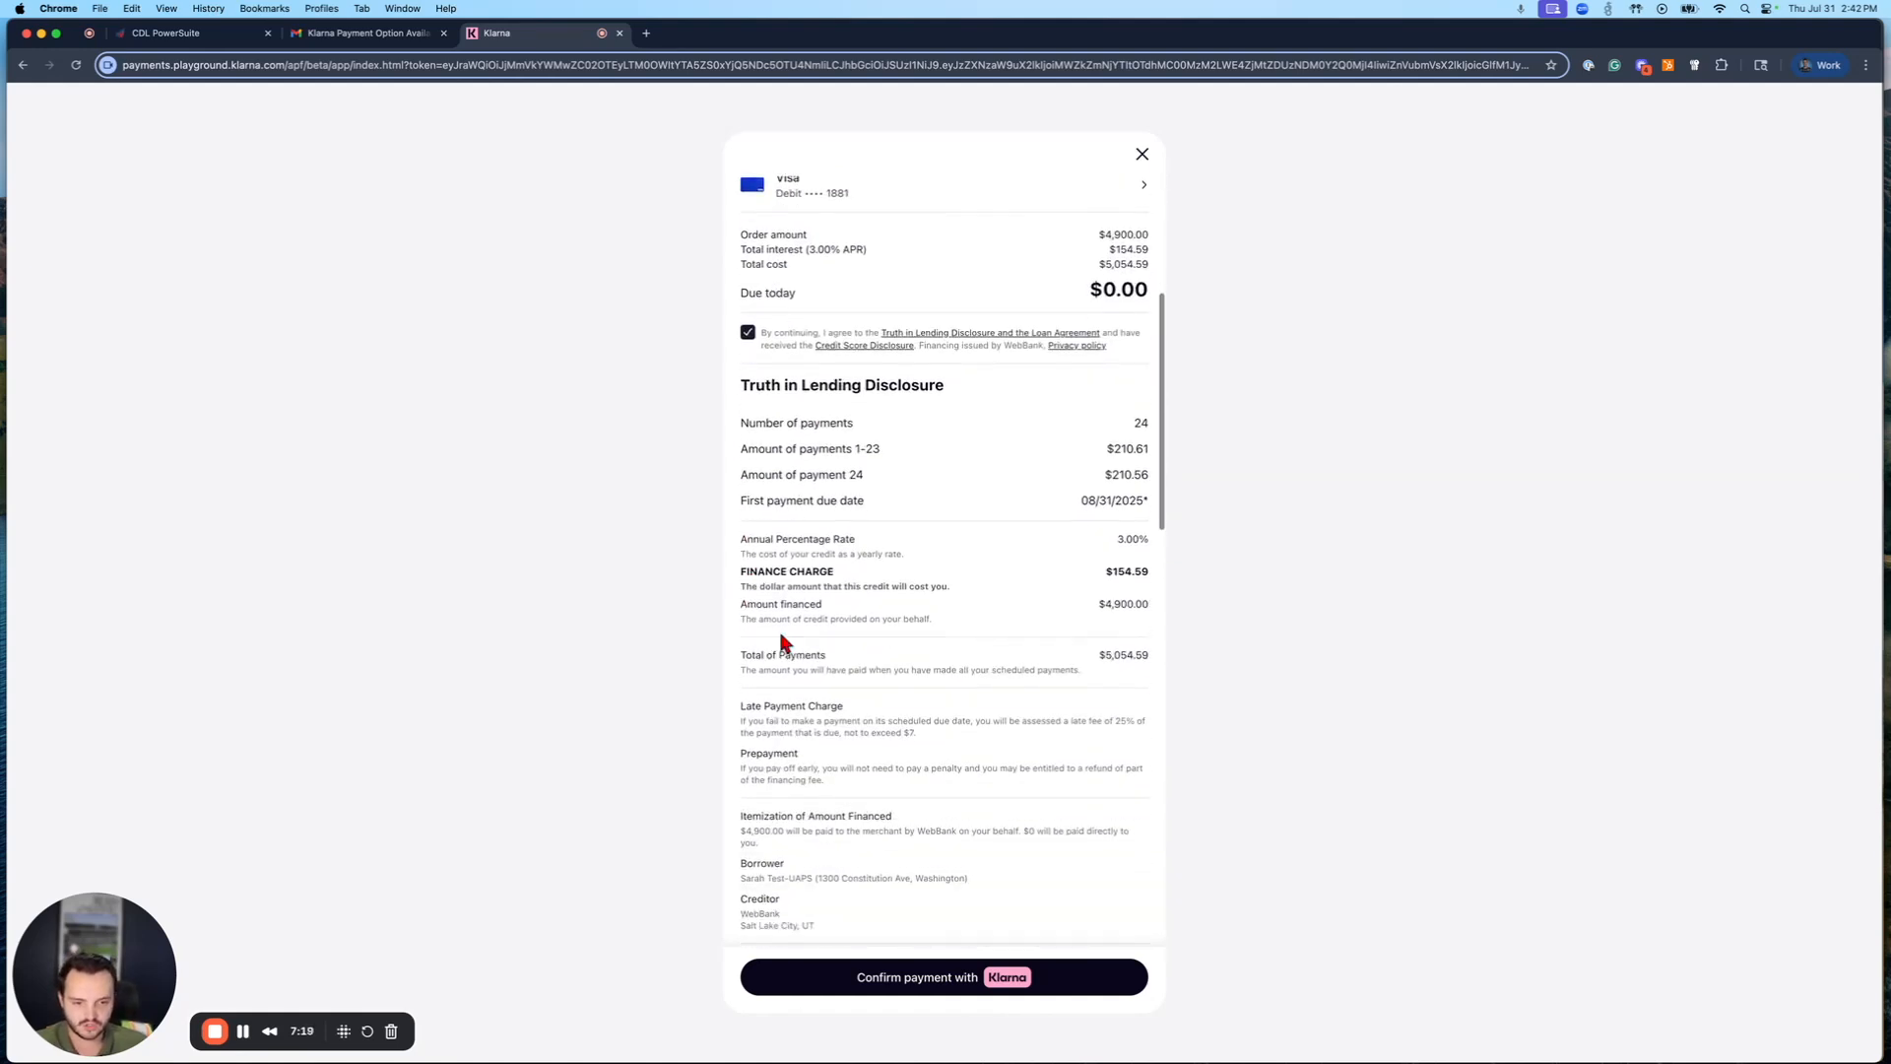
- Review the Truth in Lending Disclosure figures, the late payment and prepayment terms, and the credit score section
left_click_drag(741, 344, 1219, 583)
left_click(1218, 583)
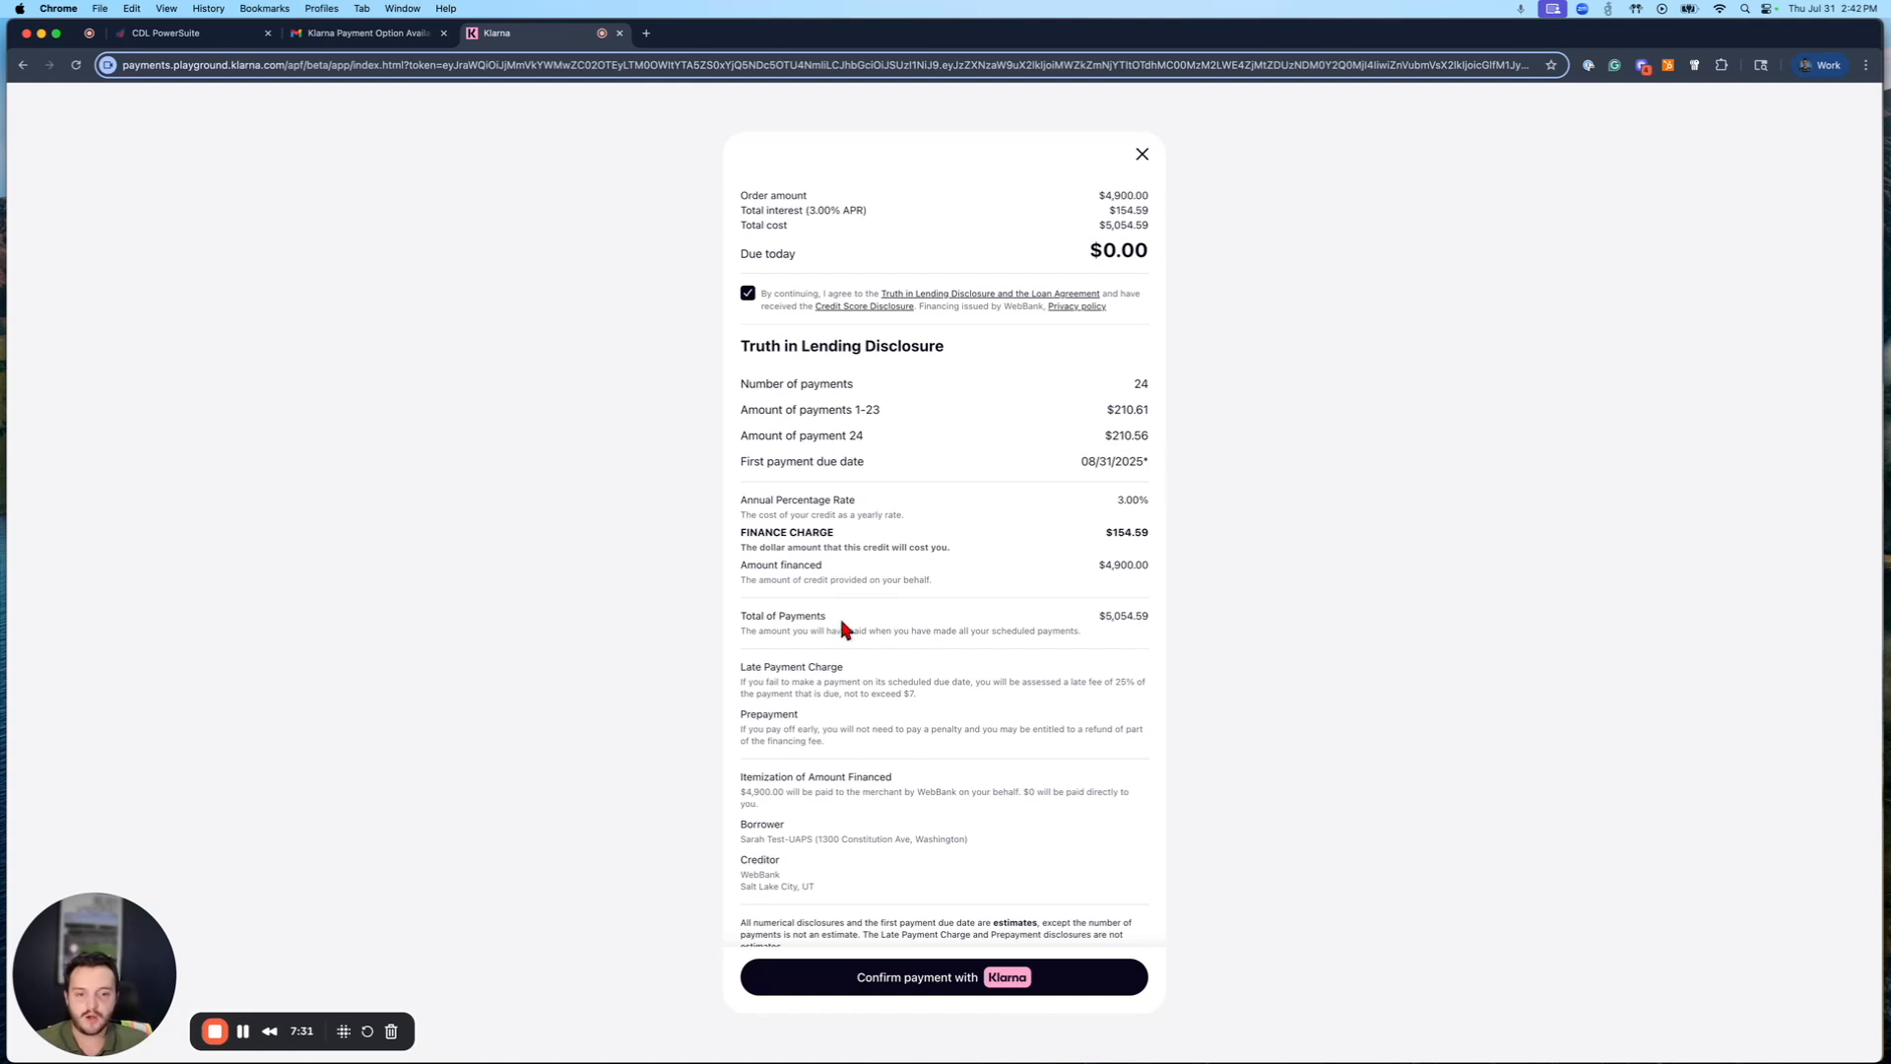
scroll(862, 652, "down", 1)
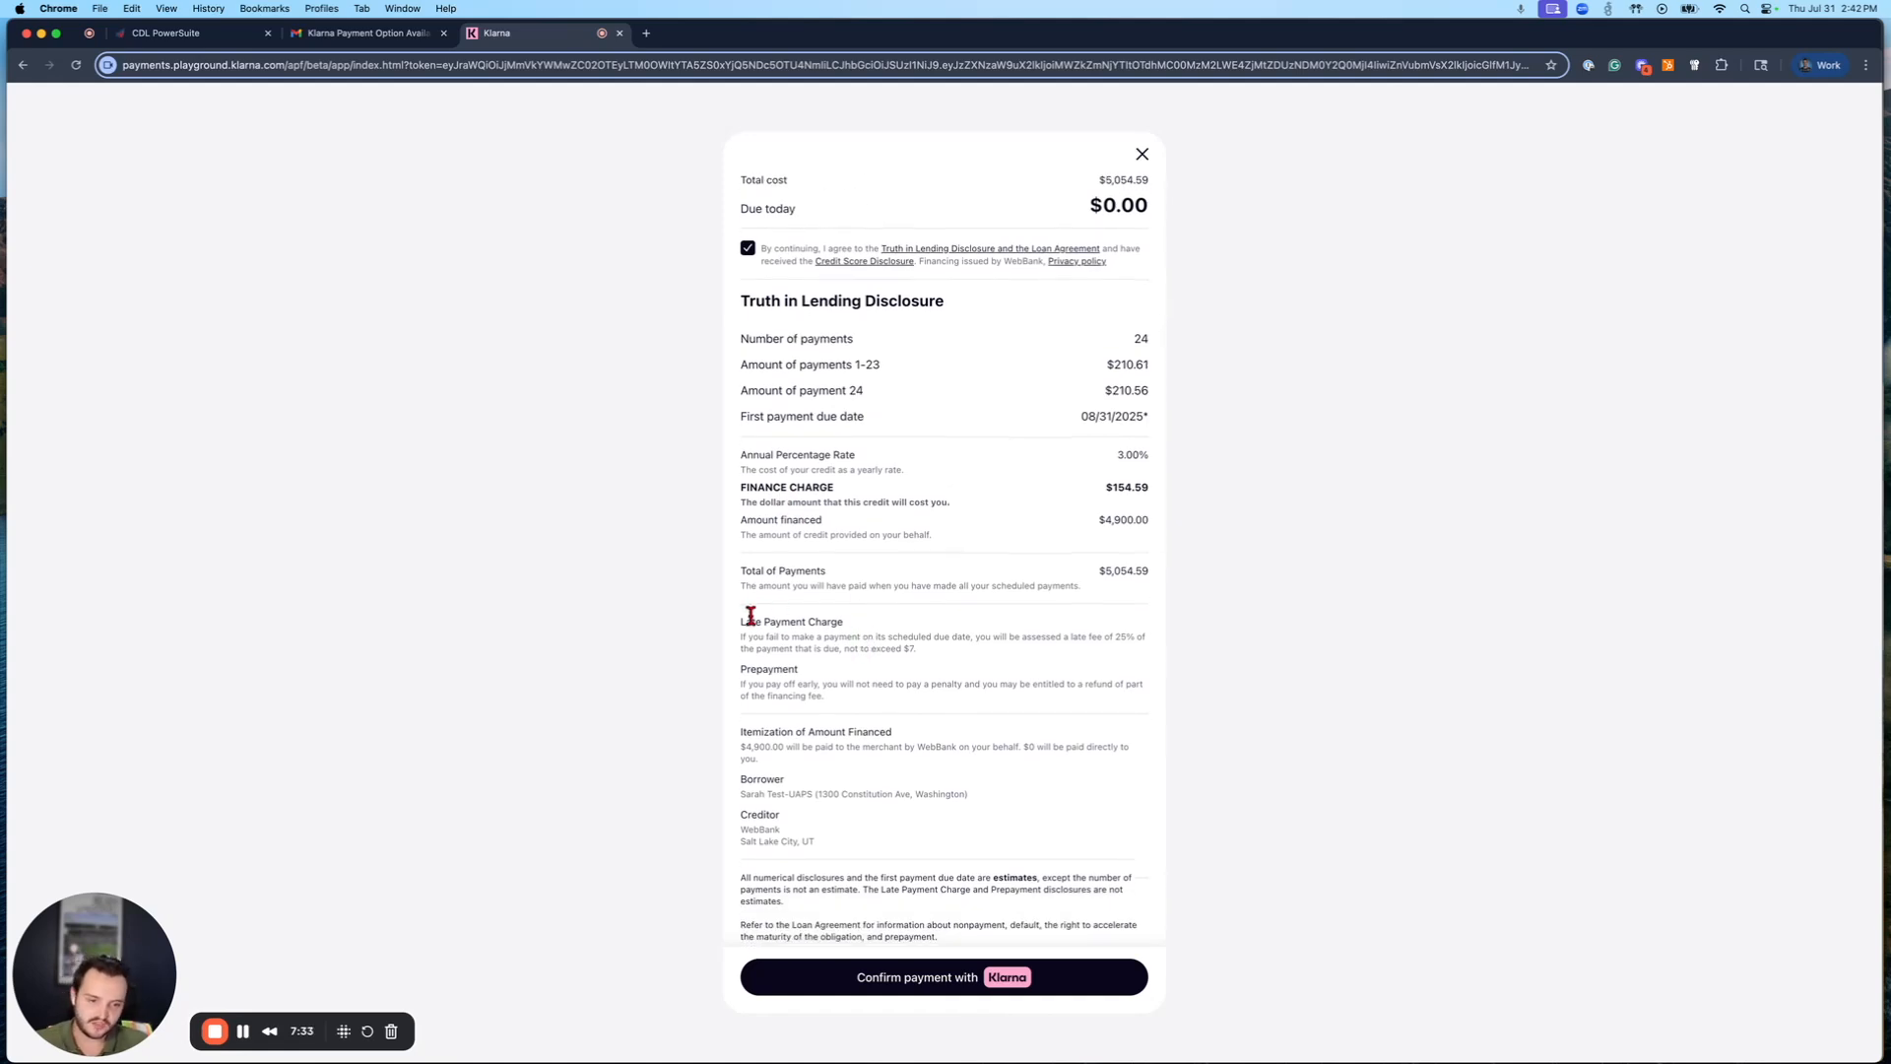
left_click_drag(743, 630, 1127, 692)
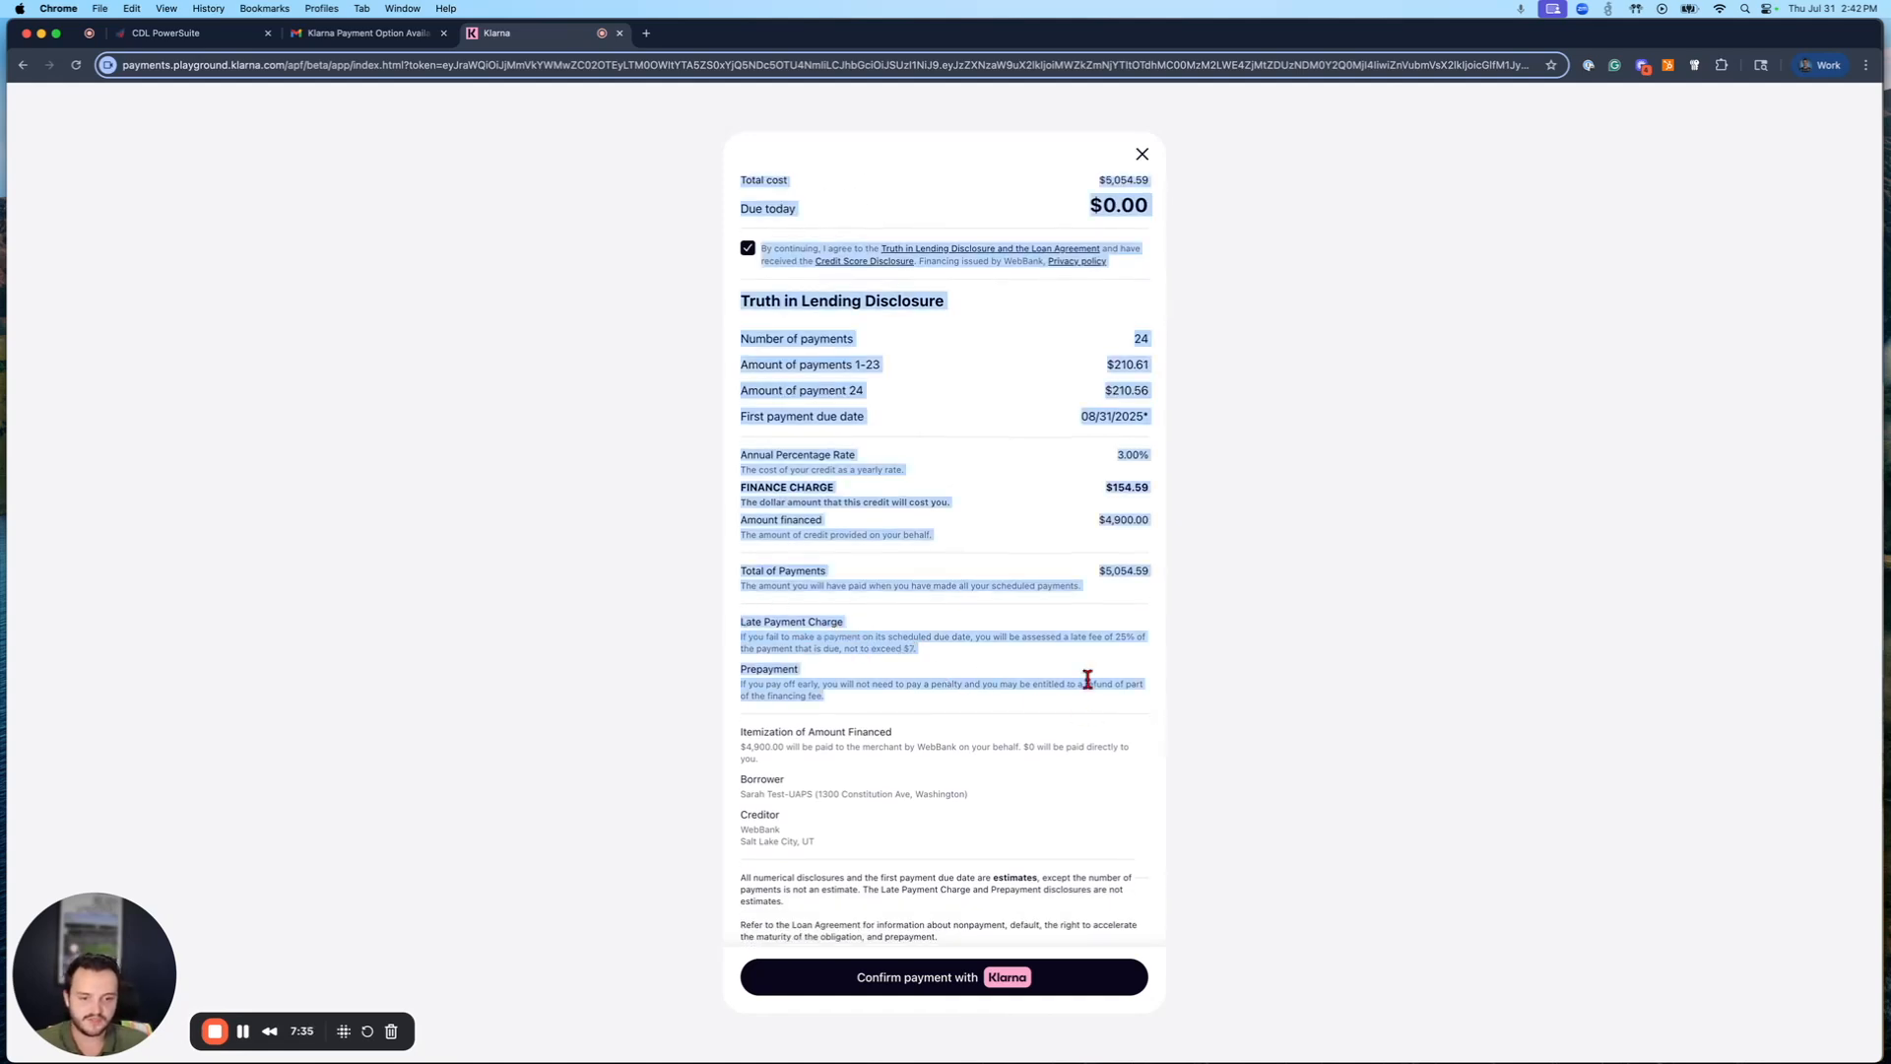
left_click(875, 614)
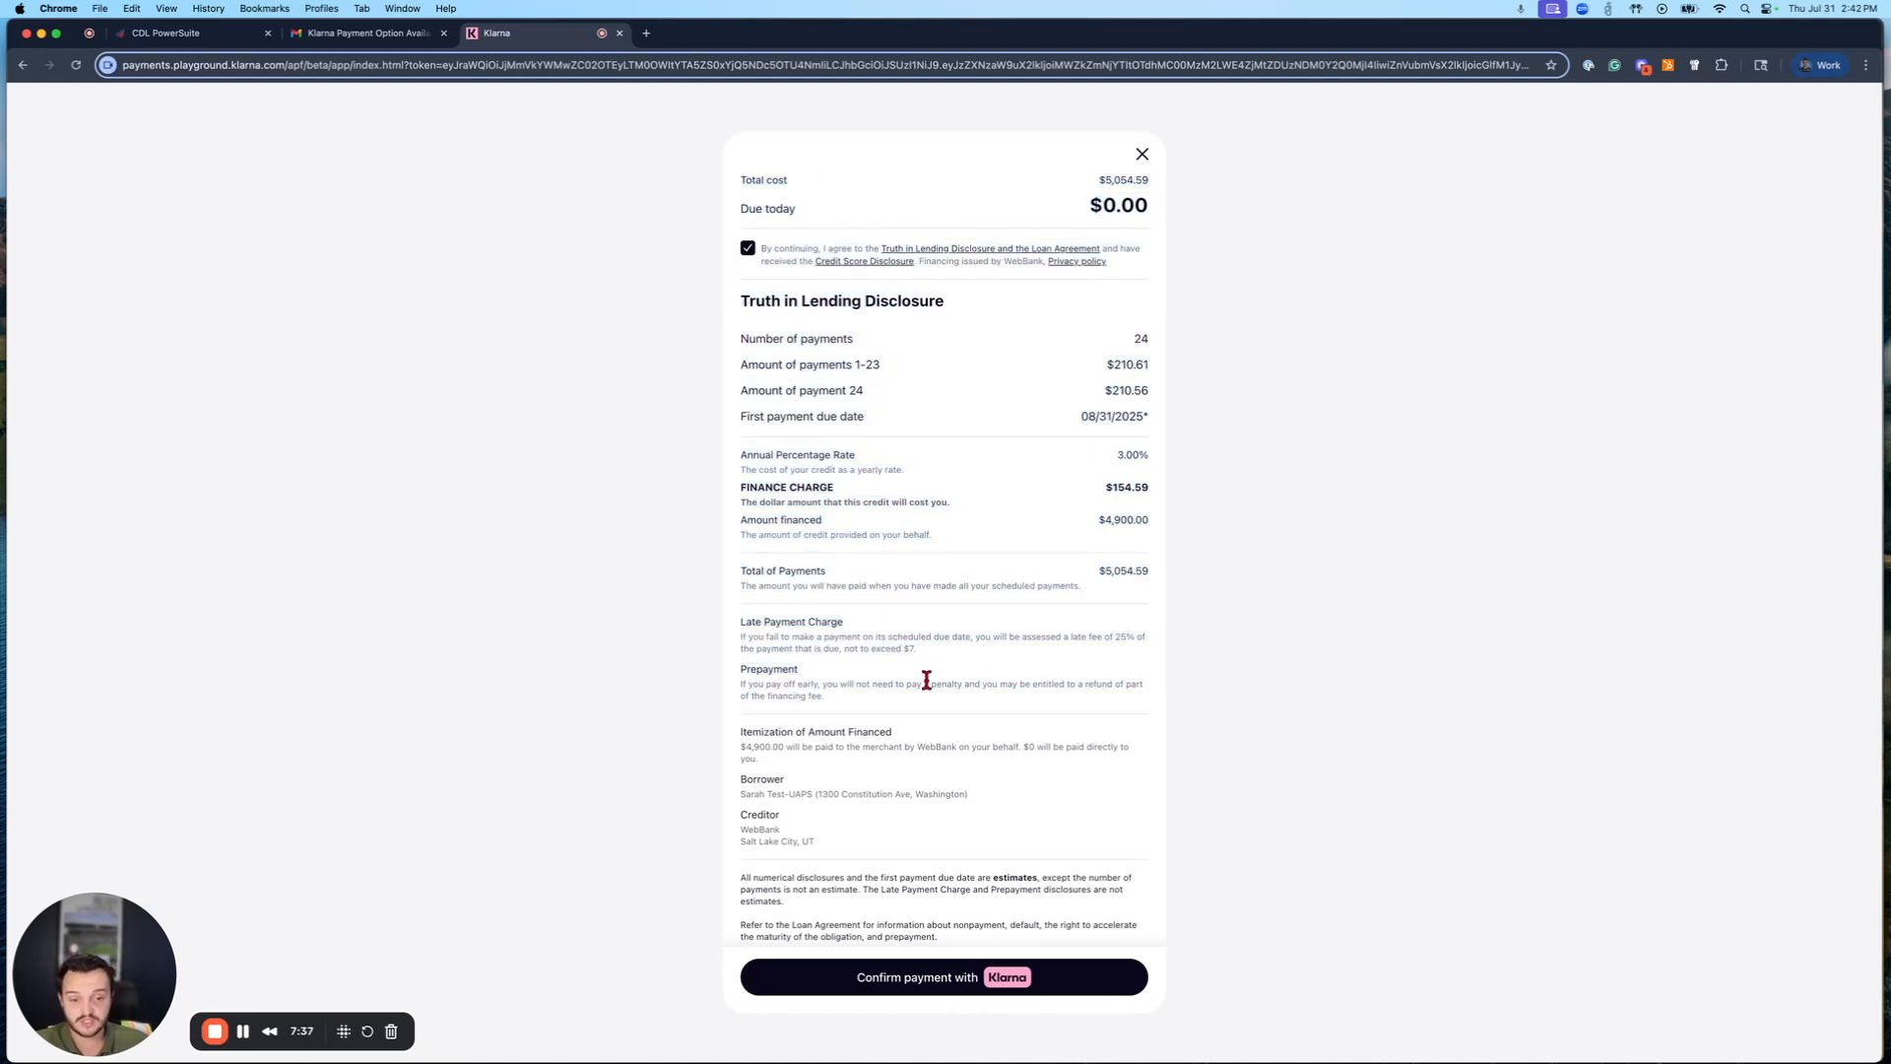
scroll(855, 748, "down", 10)
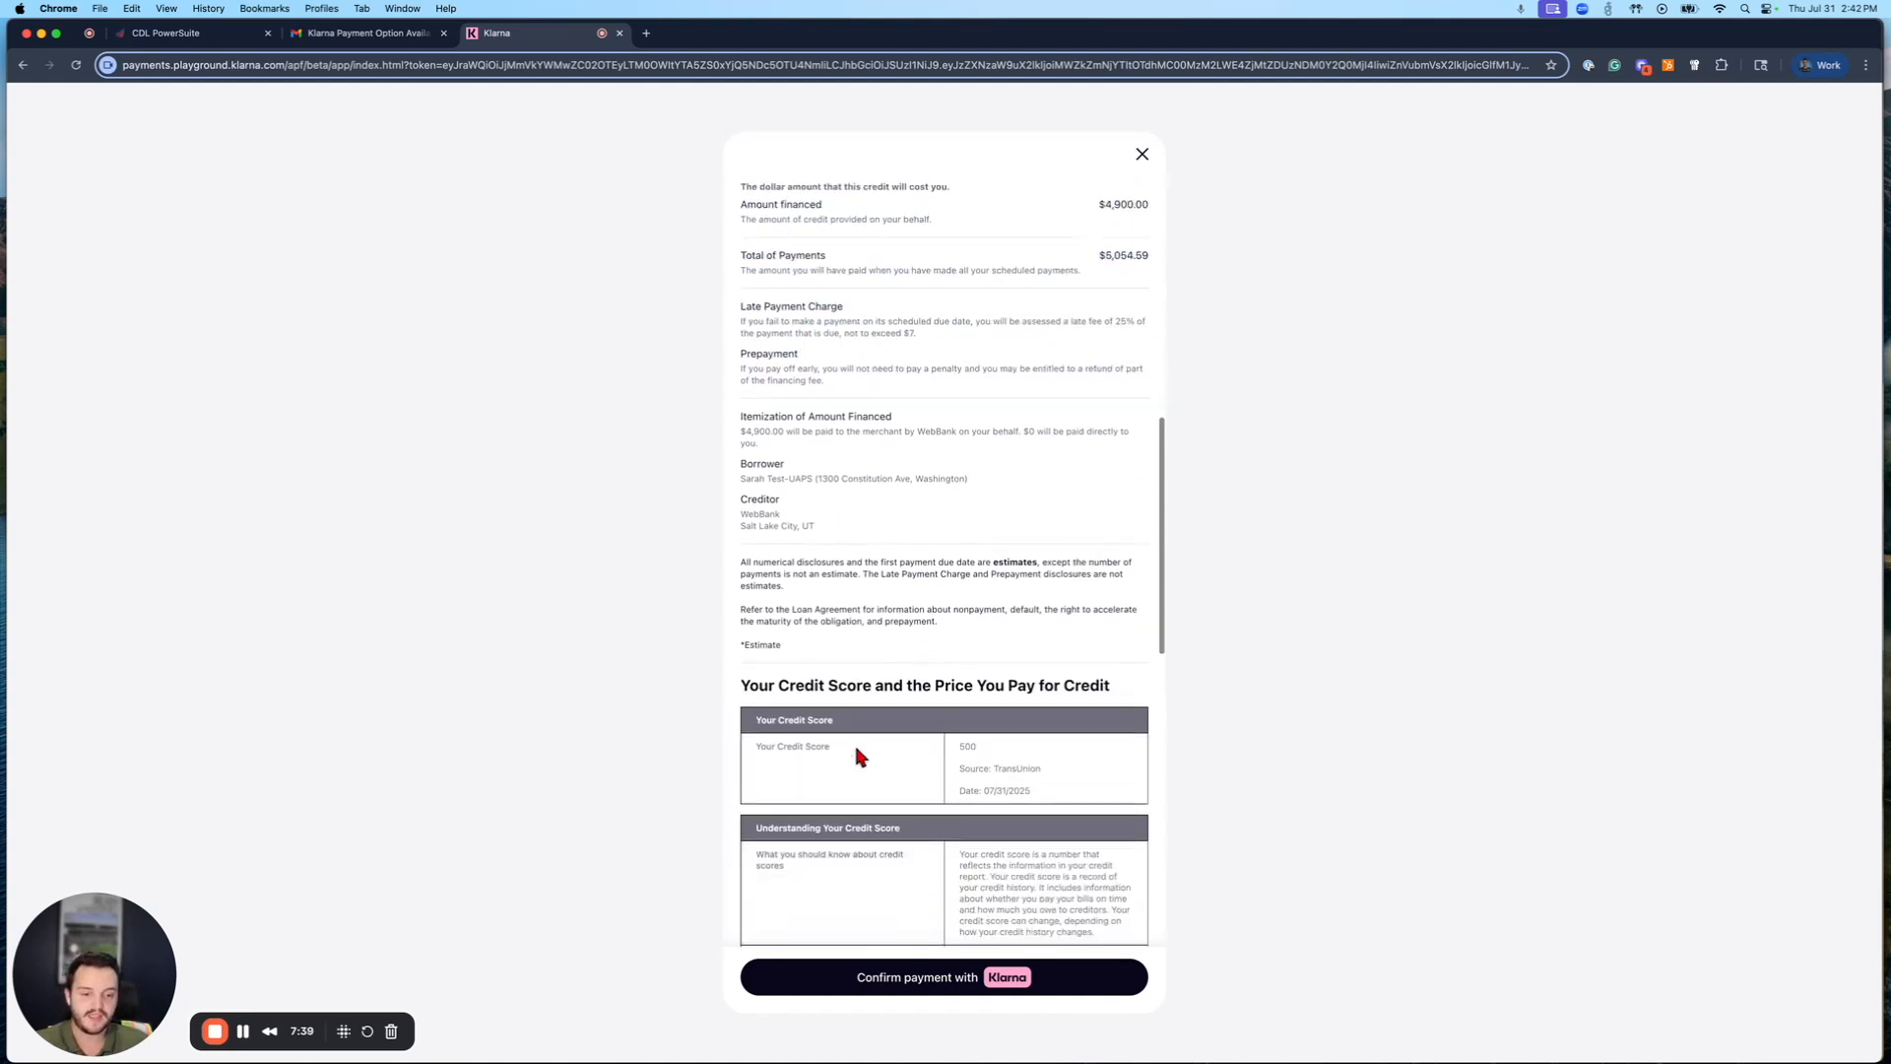
scroll(856, 748, "down", 1)
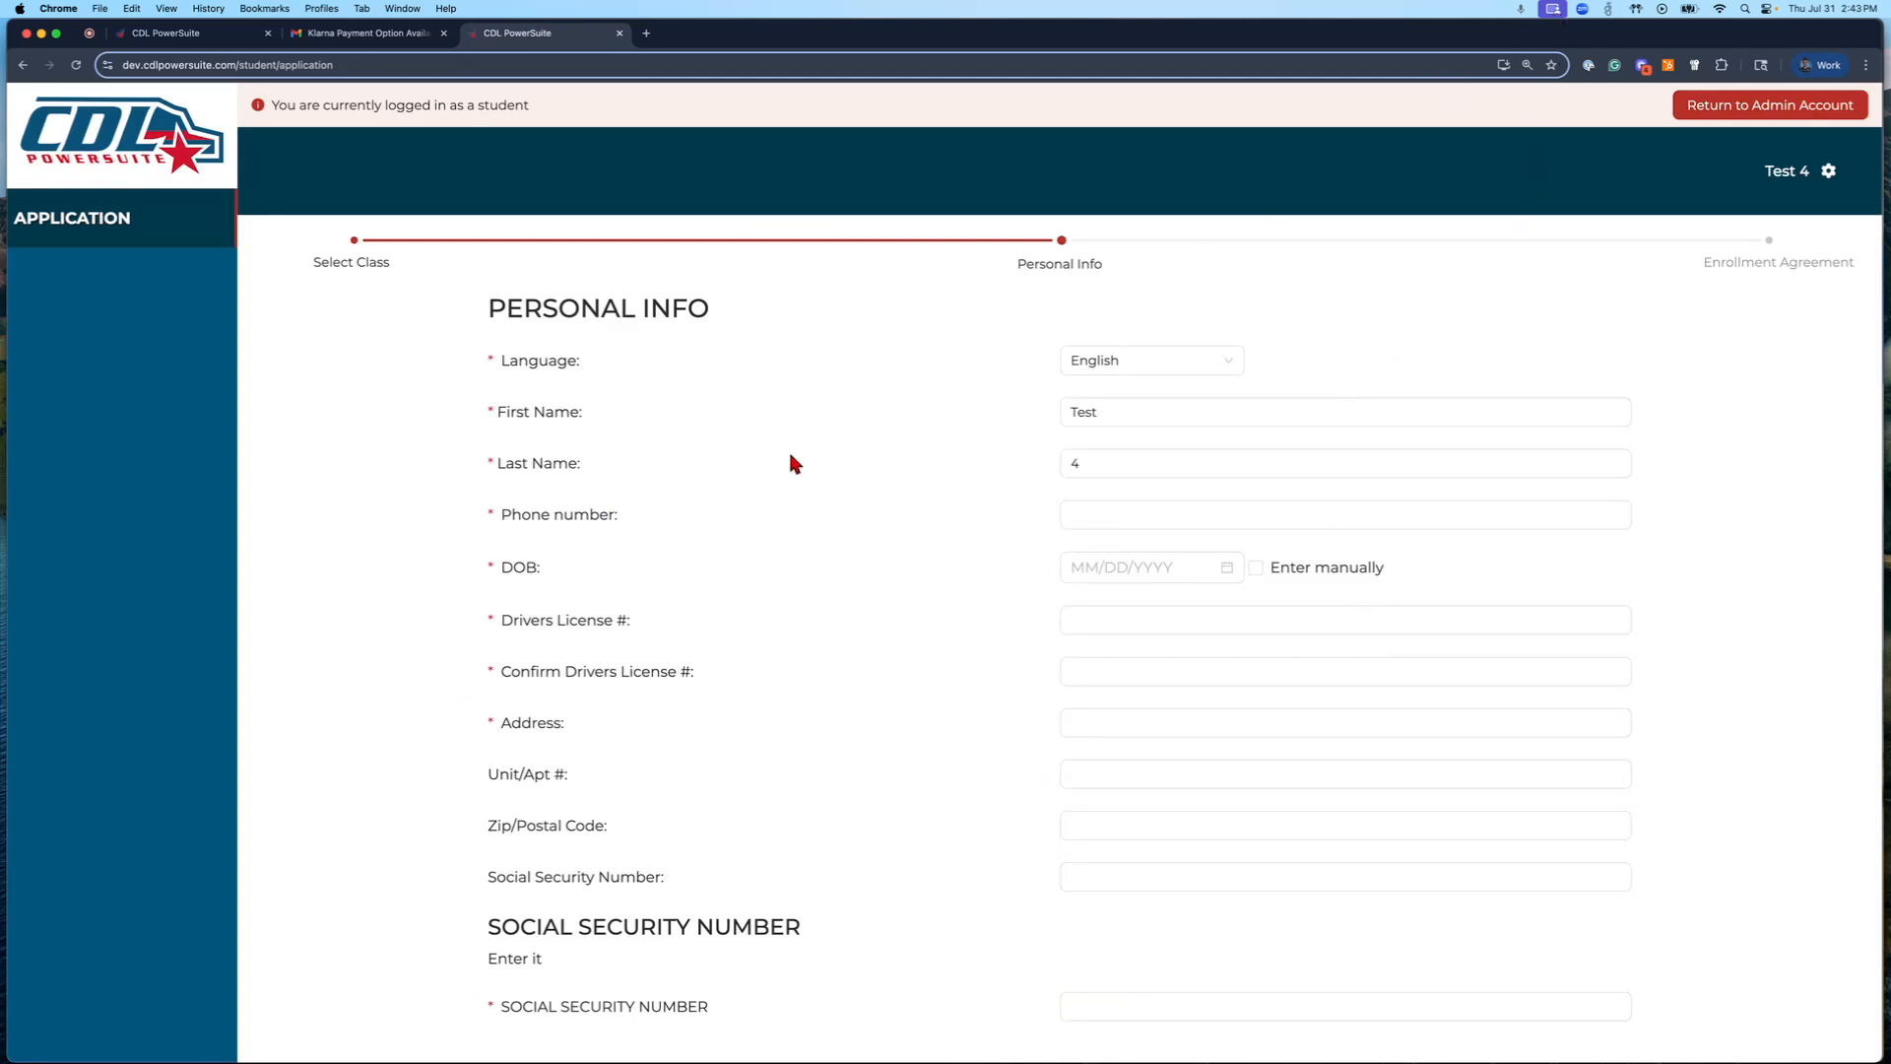
- Fill in the student's phone number and date of birth in the application's personal info, using manual date entry
left_click(1106, 512)
type("123-456-7890")
left_click(1256, 567)
left_click(1148, 561)
type("08/29/99")
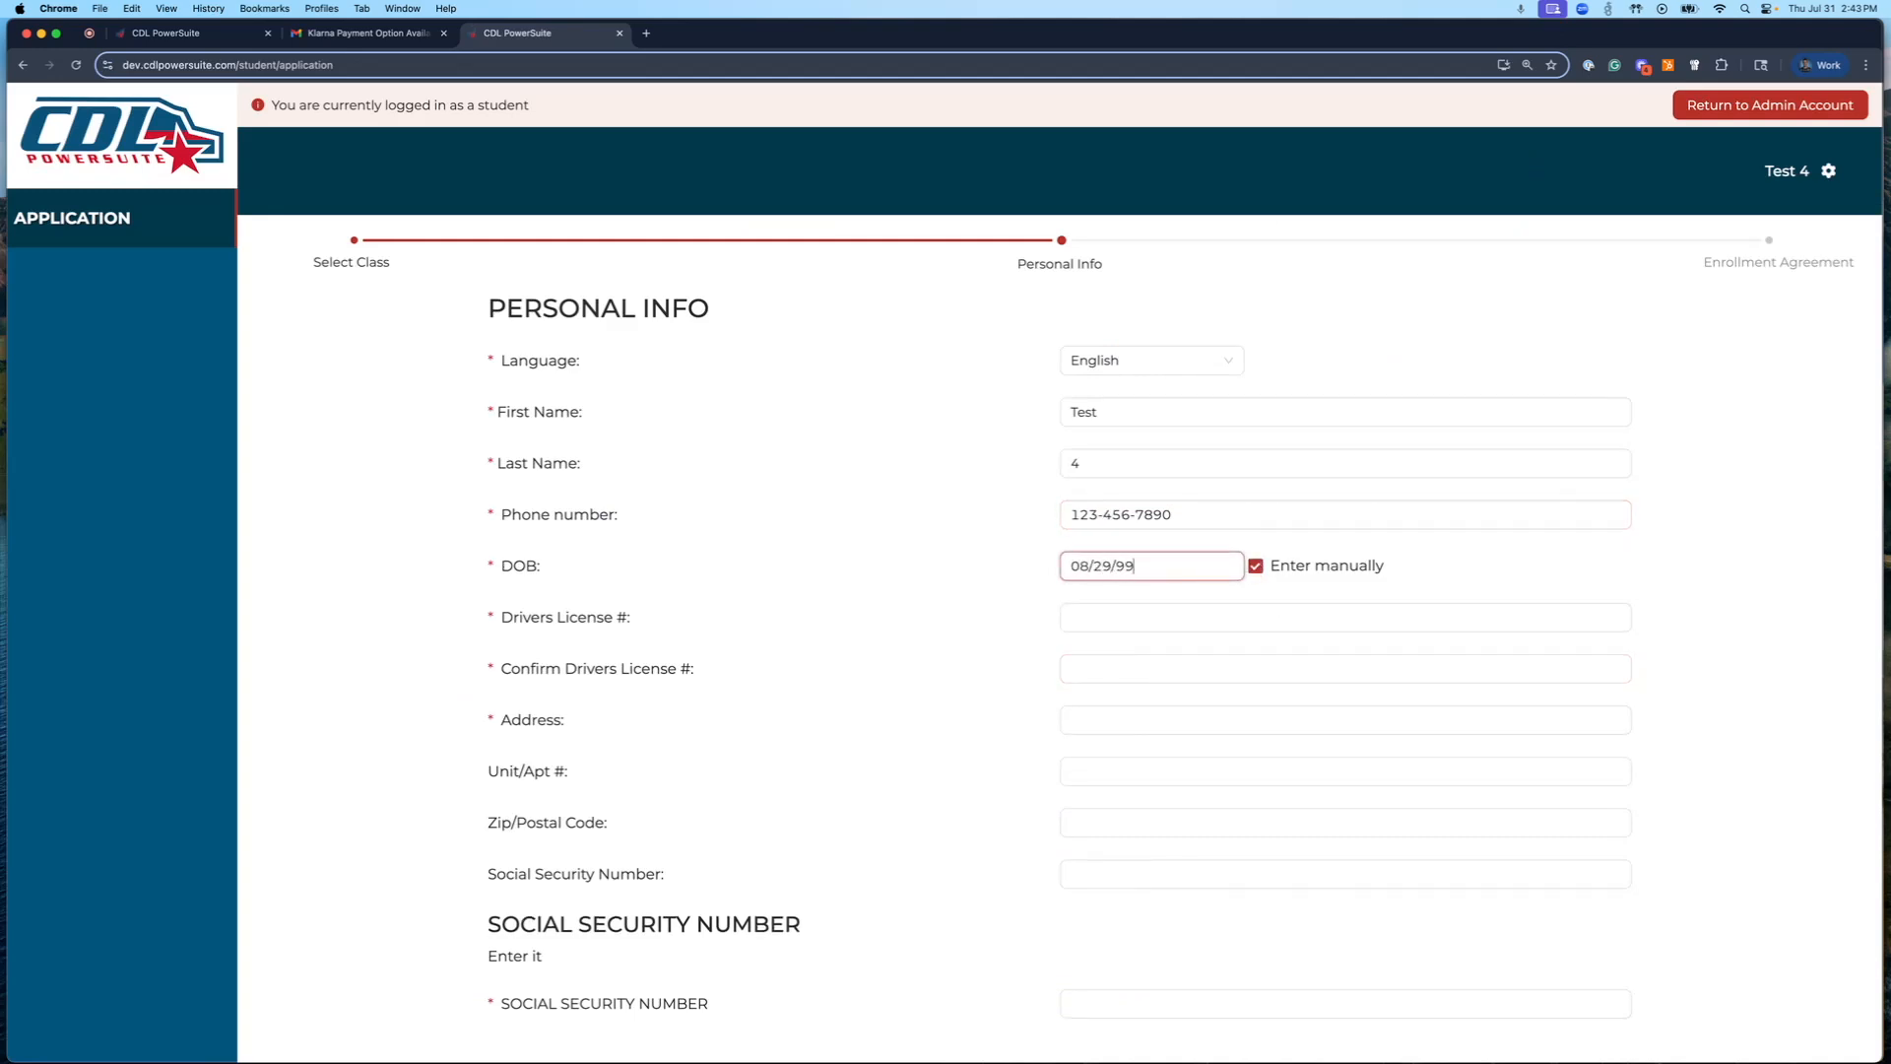
key("BackSpace")
key("BackSpace")
type("1998")
left_click(1132, 609)
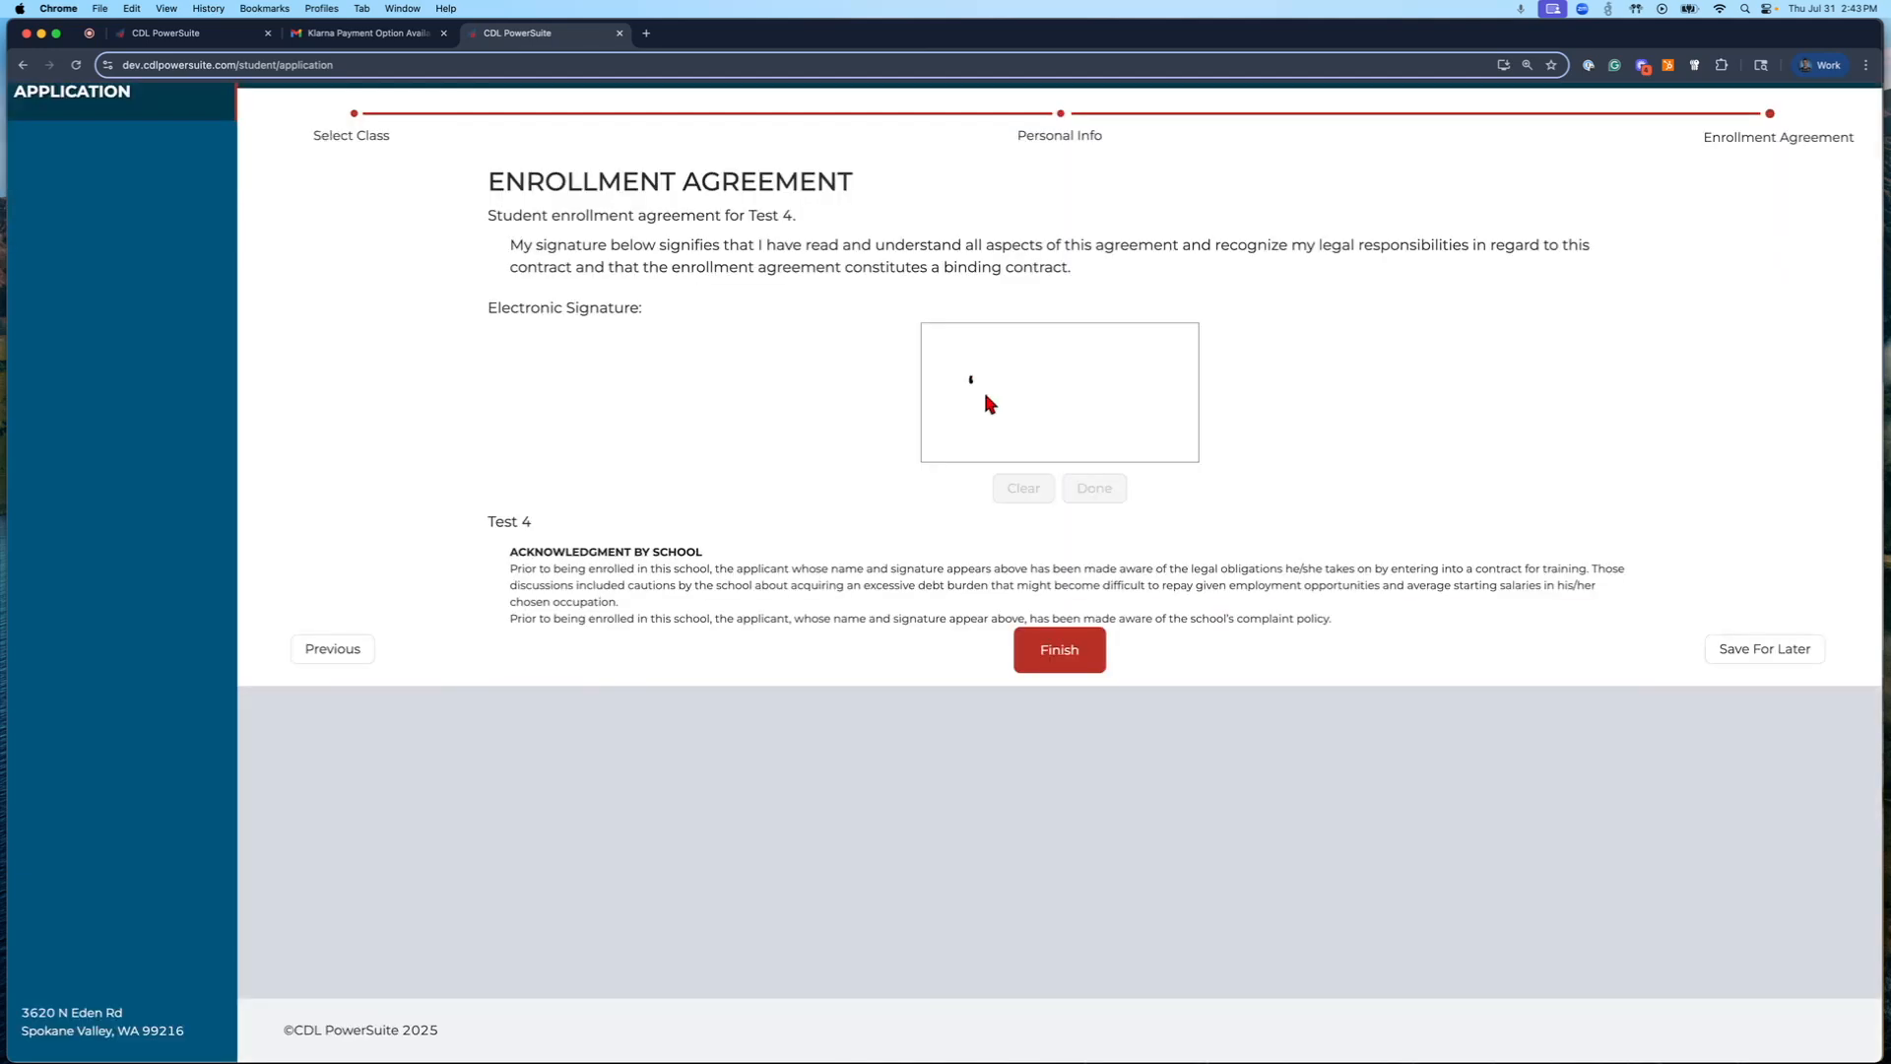
- Sign the enrollment agreement electronically and finish the student application
left_click_drag(983, 388, 1145, 414)
left_click(1094, 487)
left_click(1059, 660)
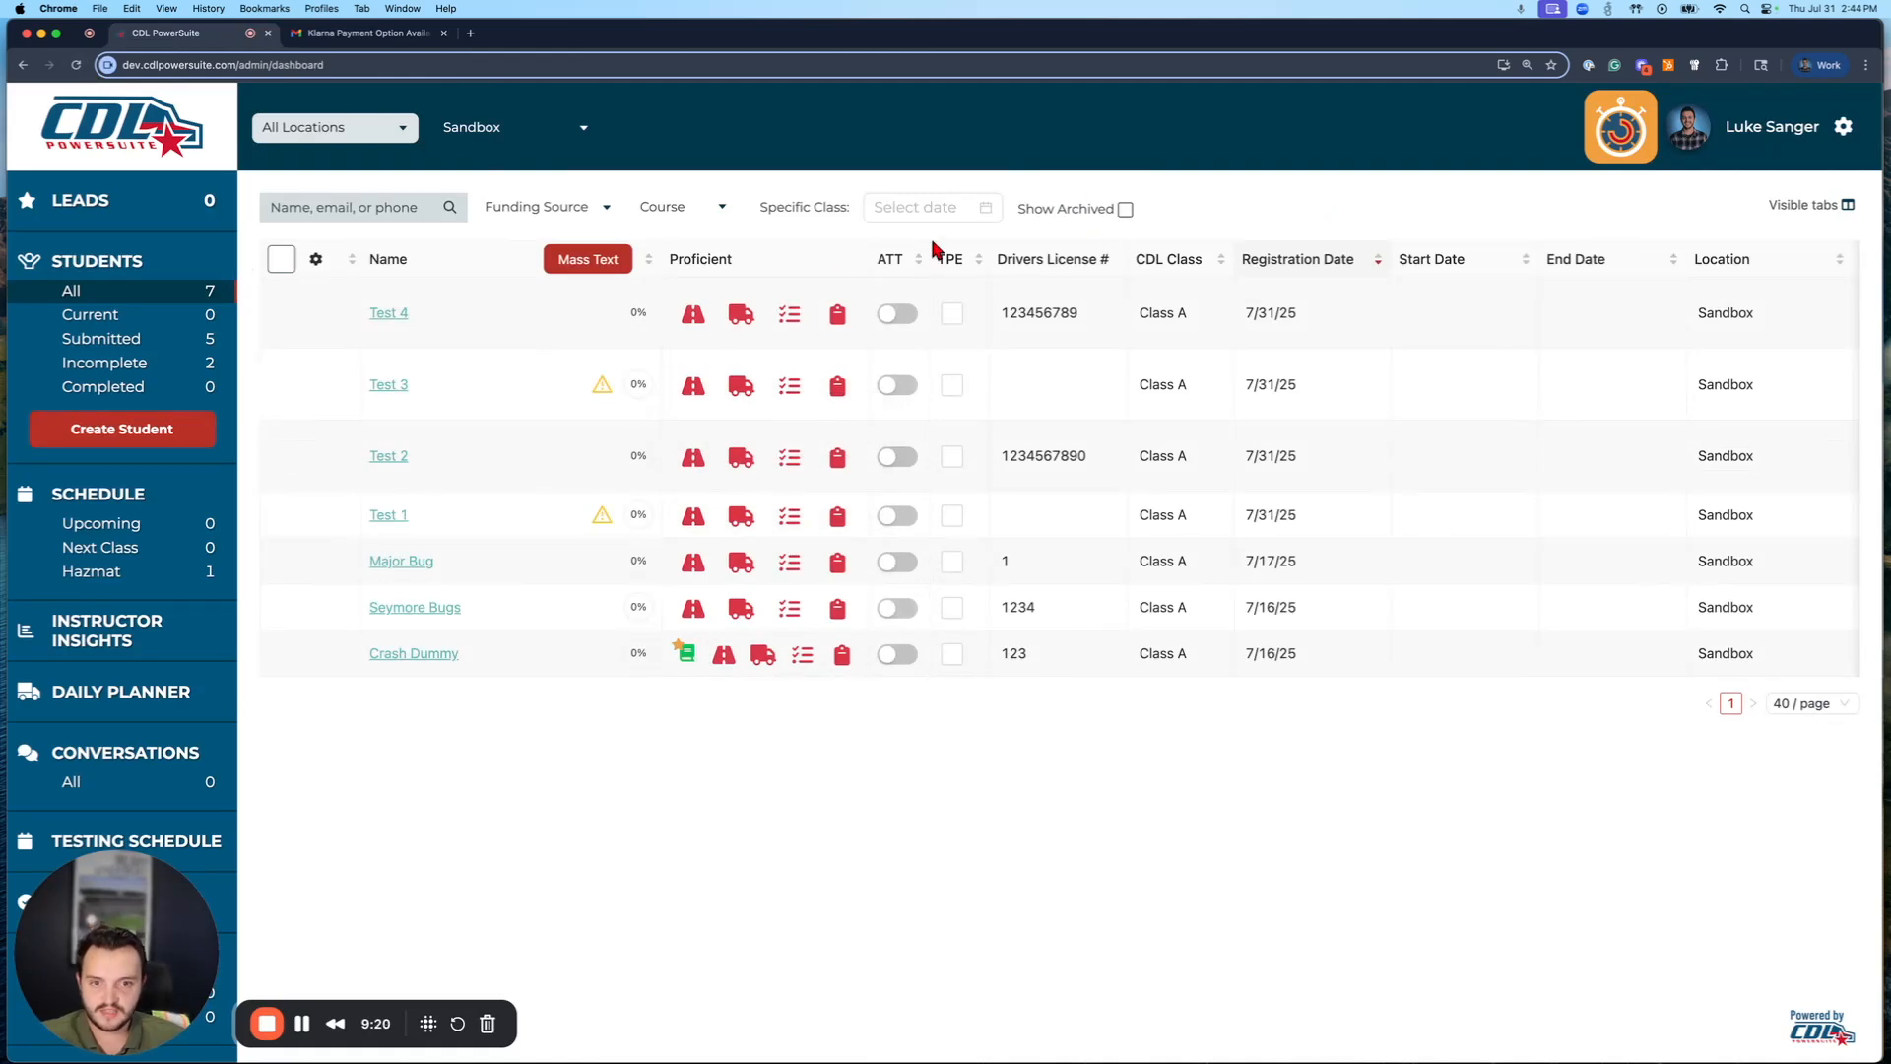
- Open the Test 4 student's class and financial information and check the Klarna financing status and amount
left_click(399, 314)
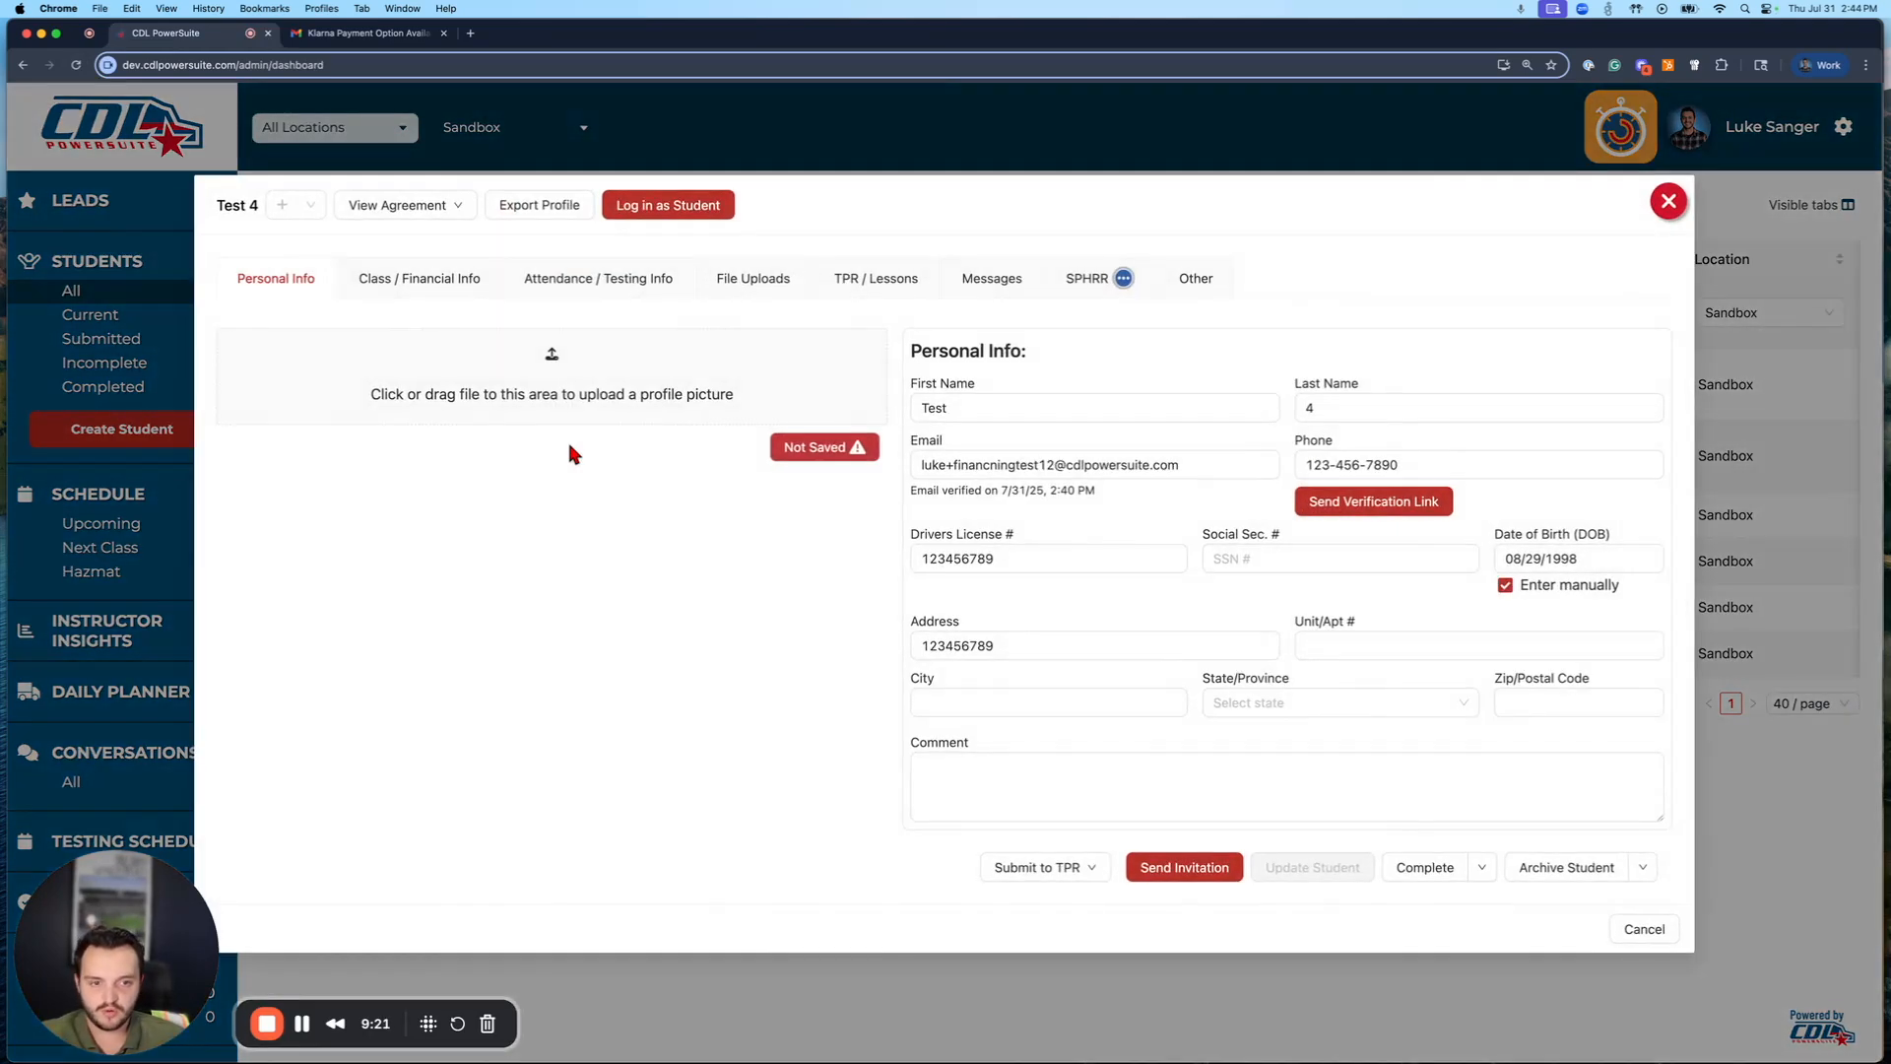
left_click(448, 288)
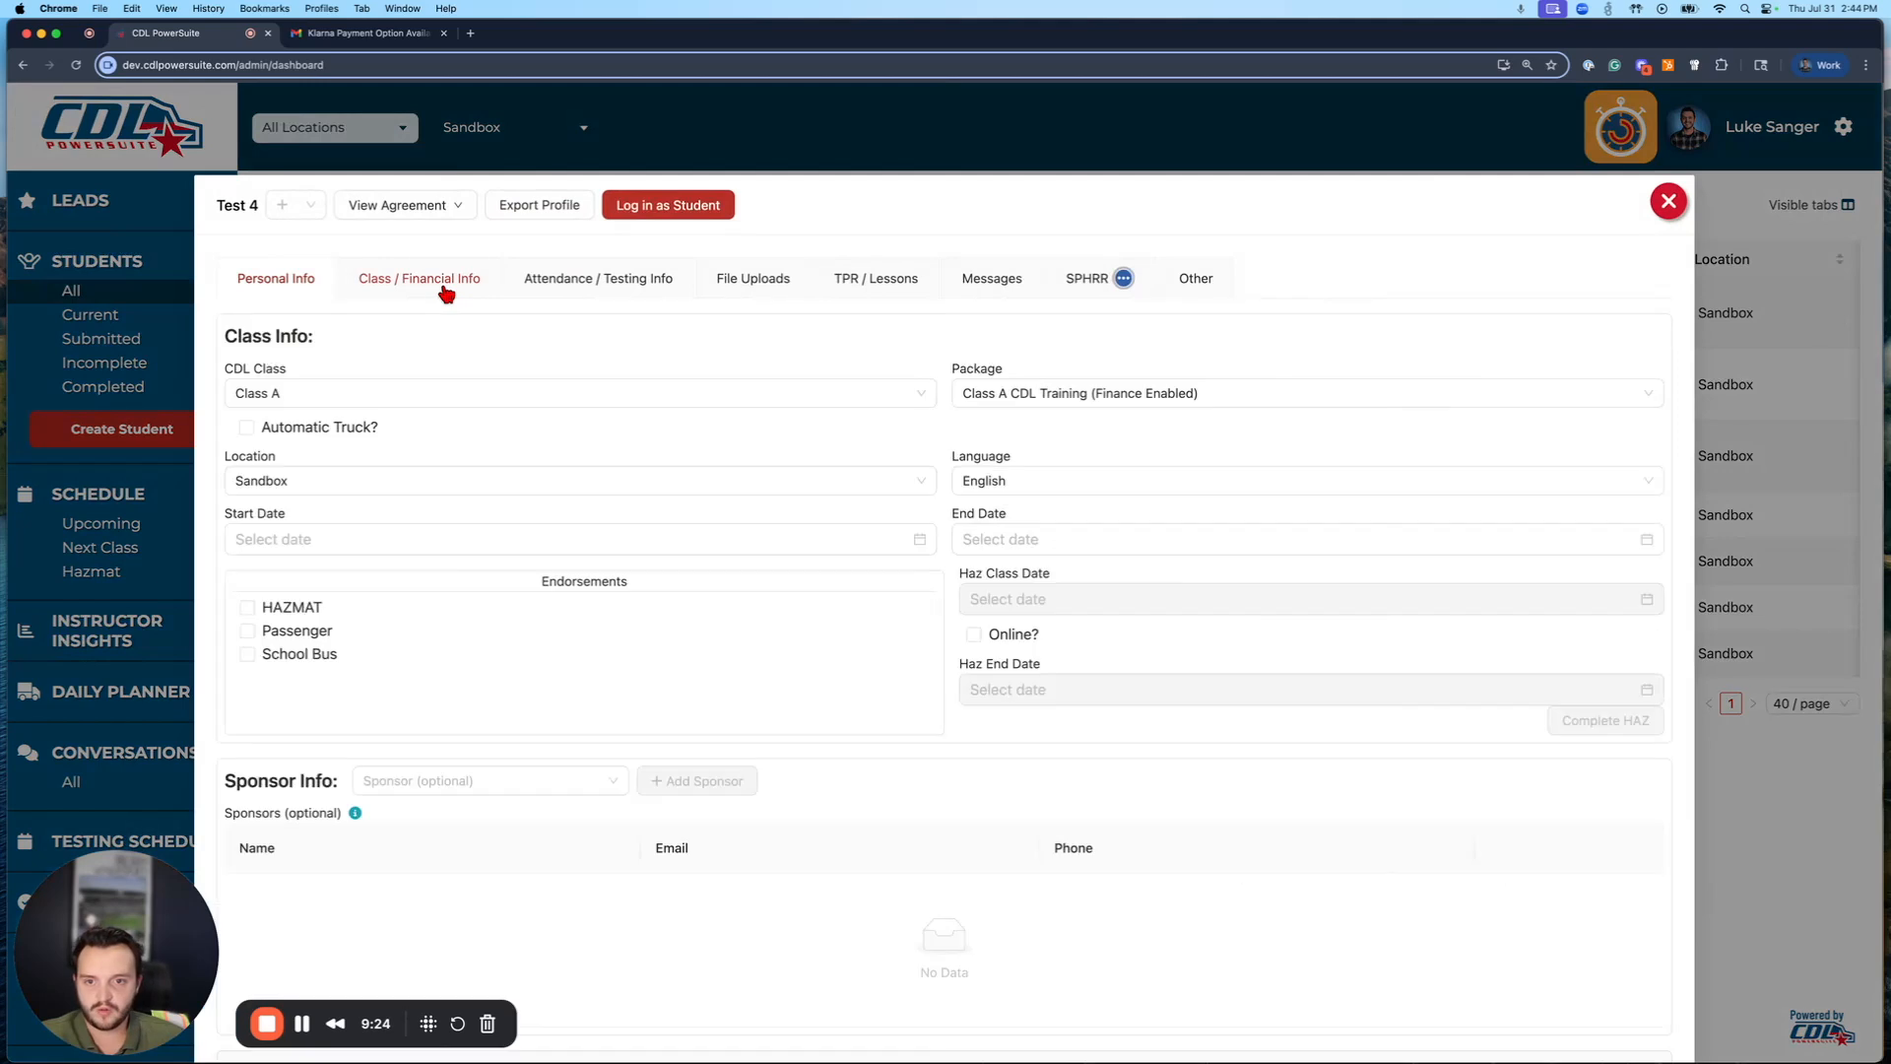
scroll(620, 785, "down", 5)
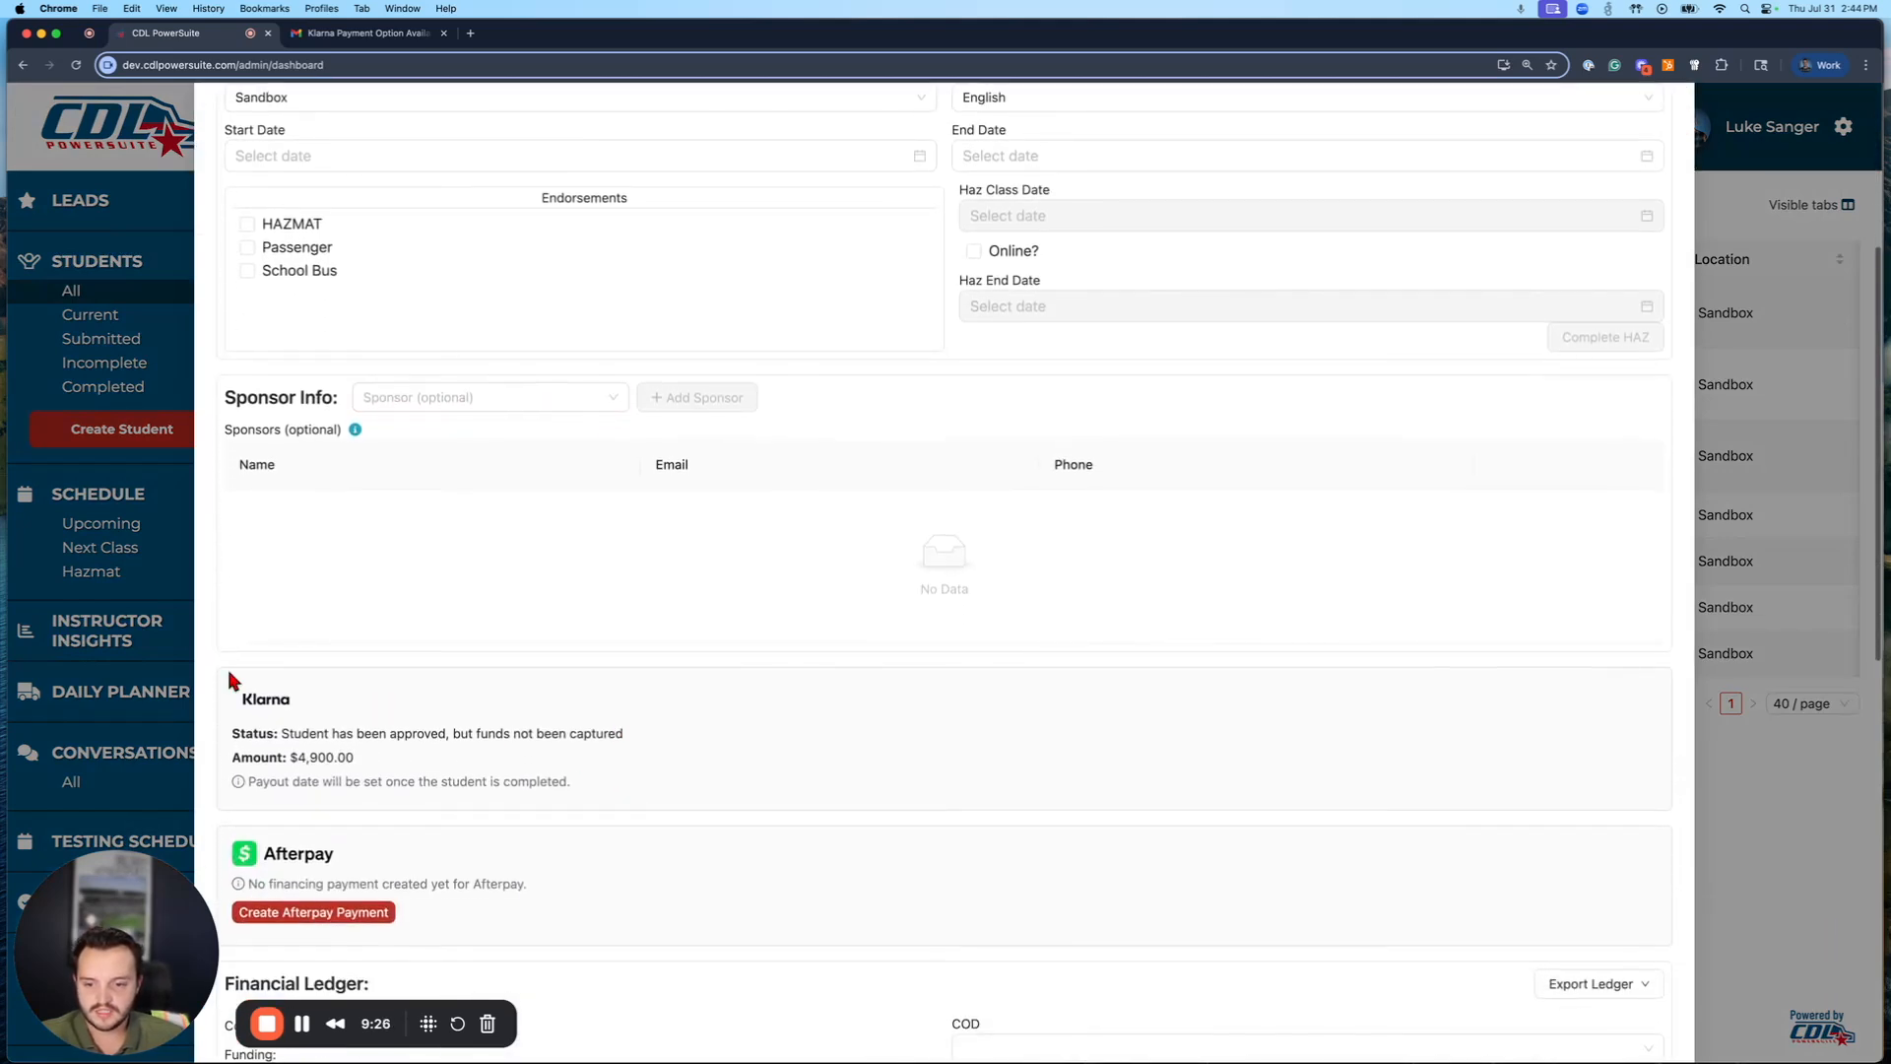
left_click_drag(244, 702, 414, 759)
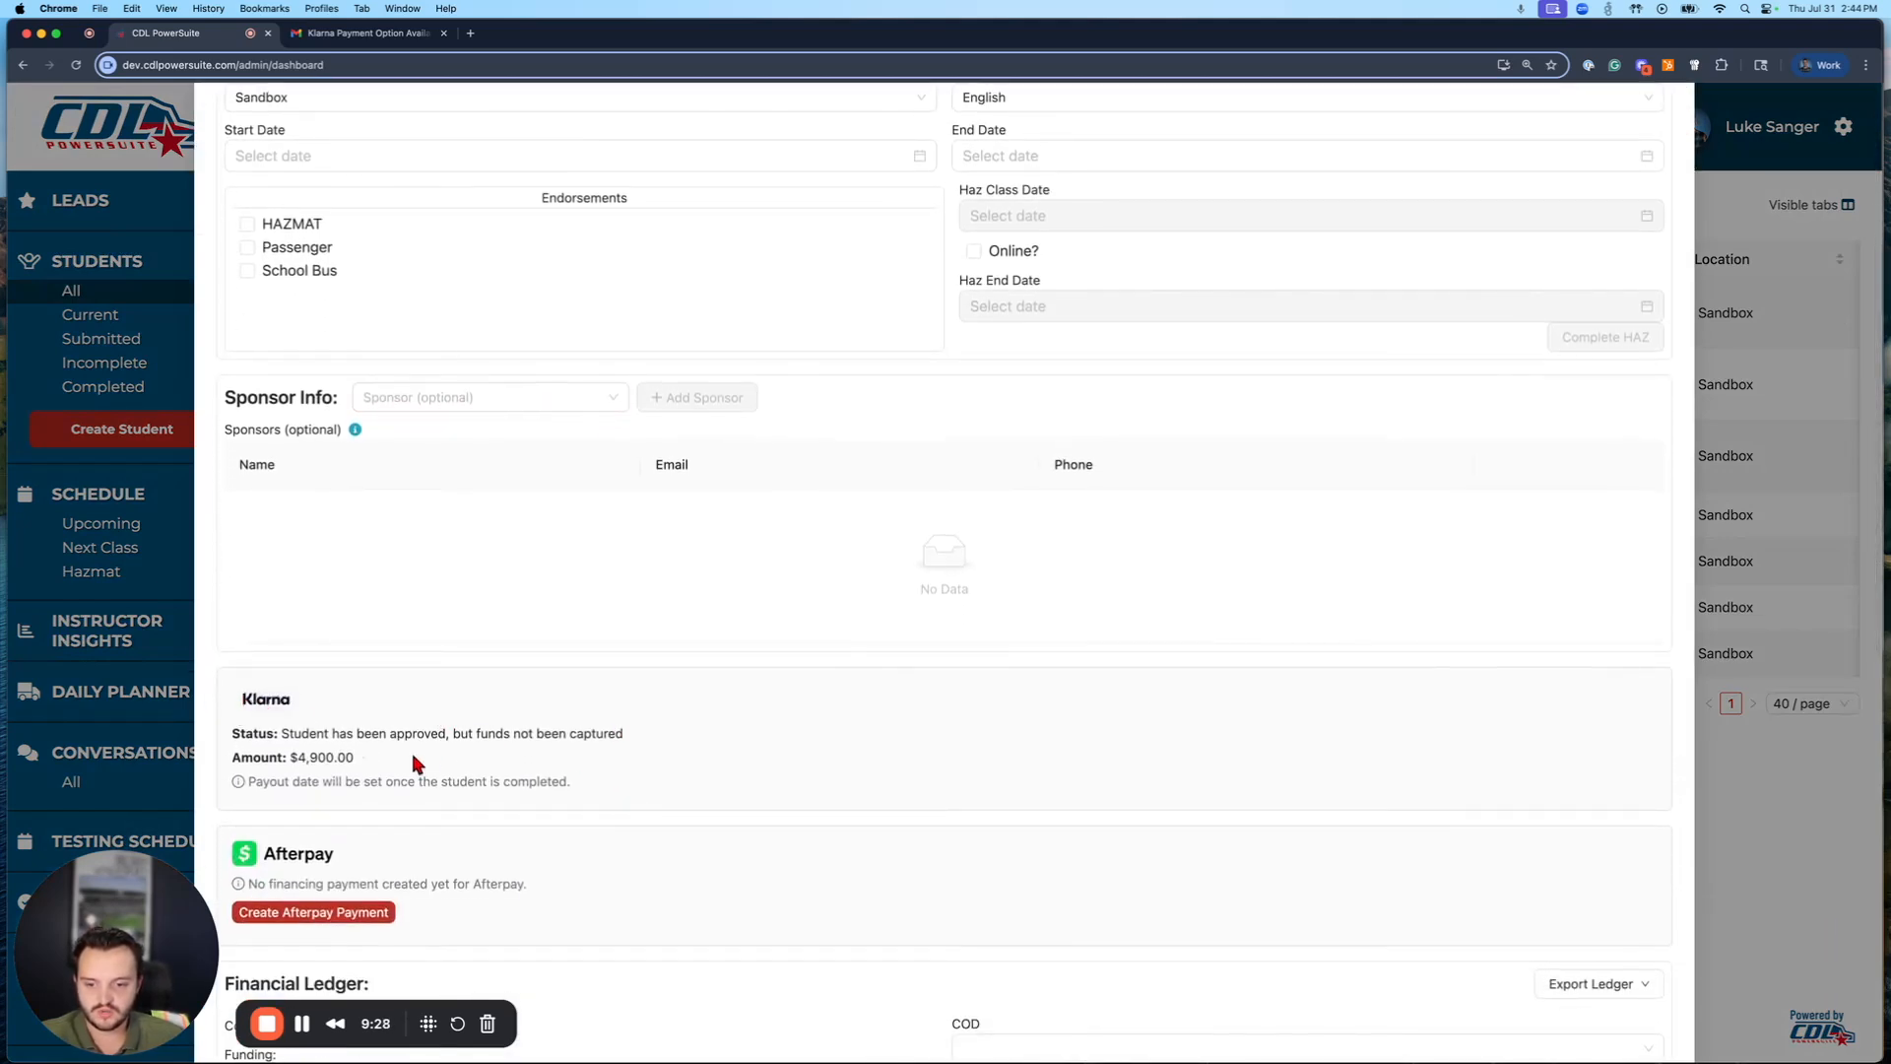
scroll(691, 737, "down", 2)
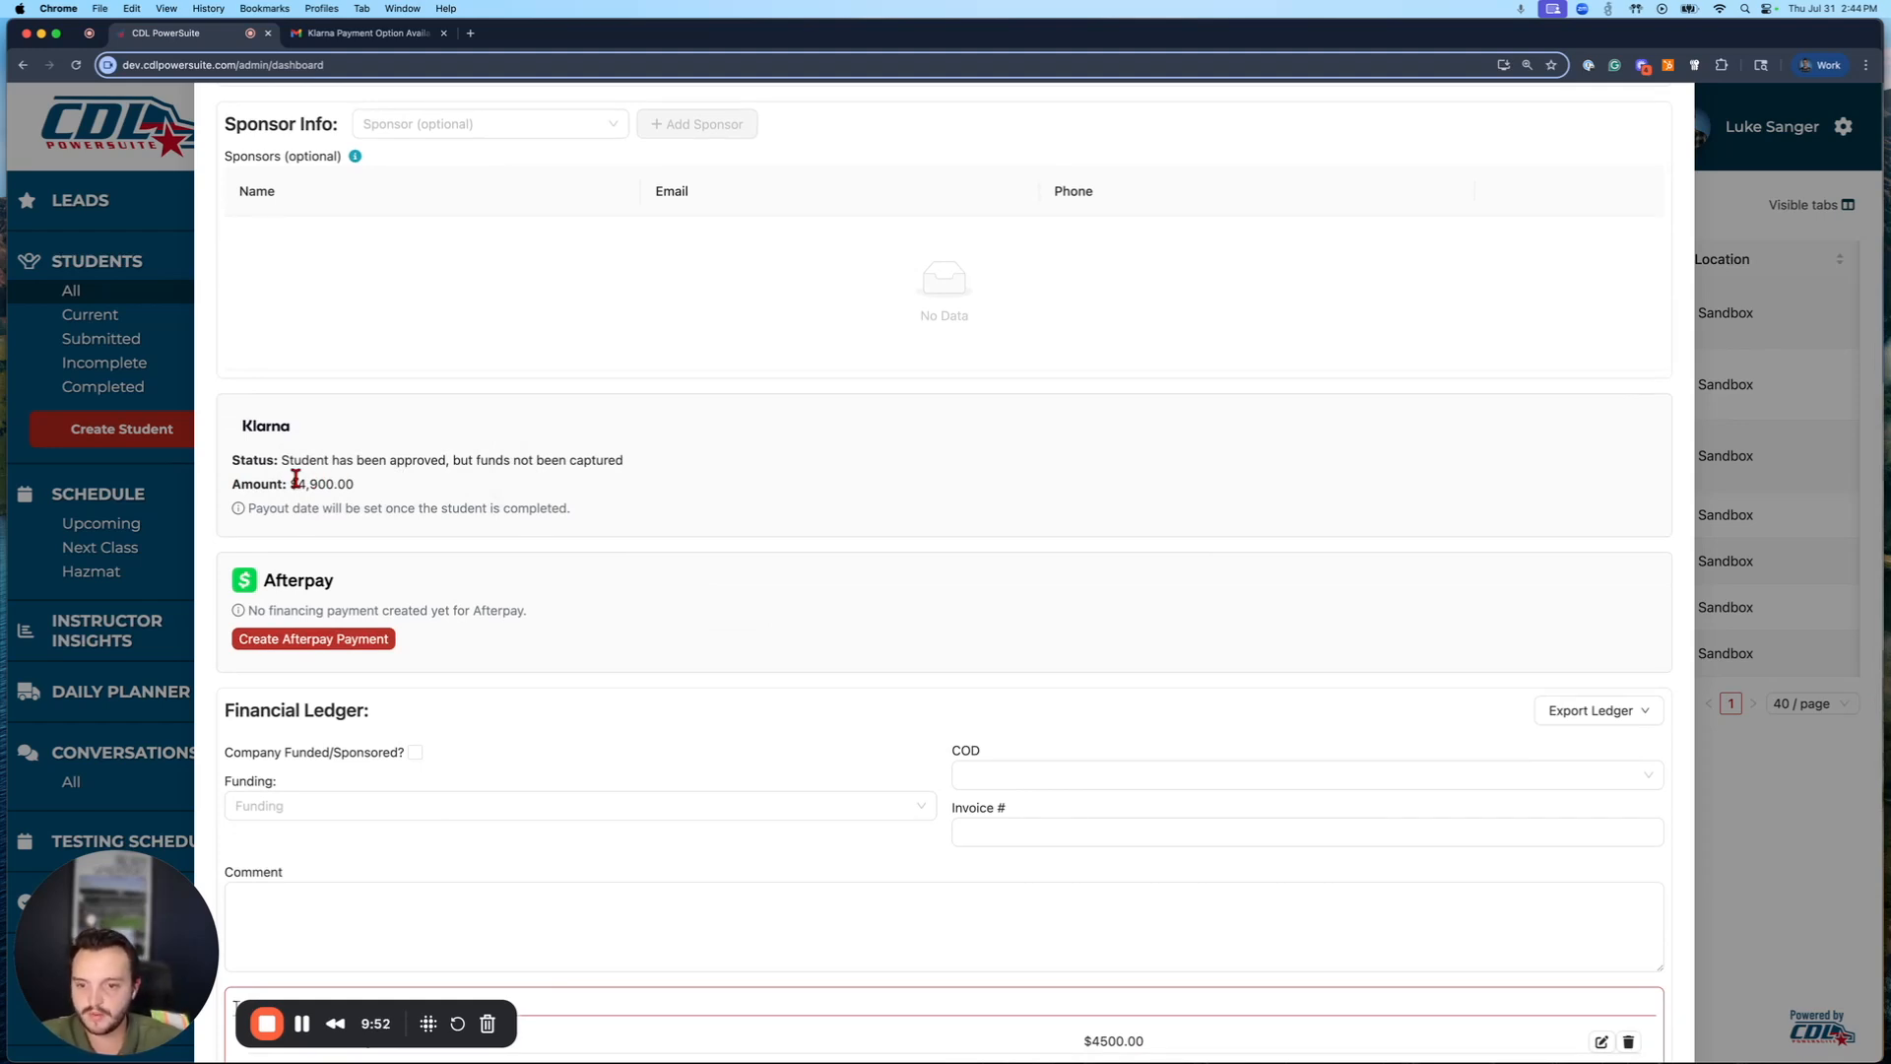
- Enter 400 as the amount to finance for an Afterpay payment, and close the form without creating the payment
left_click(312, 640)
left_click(826, 290)
double_click(827, 290)
key("BackSpace")
type("400")
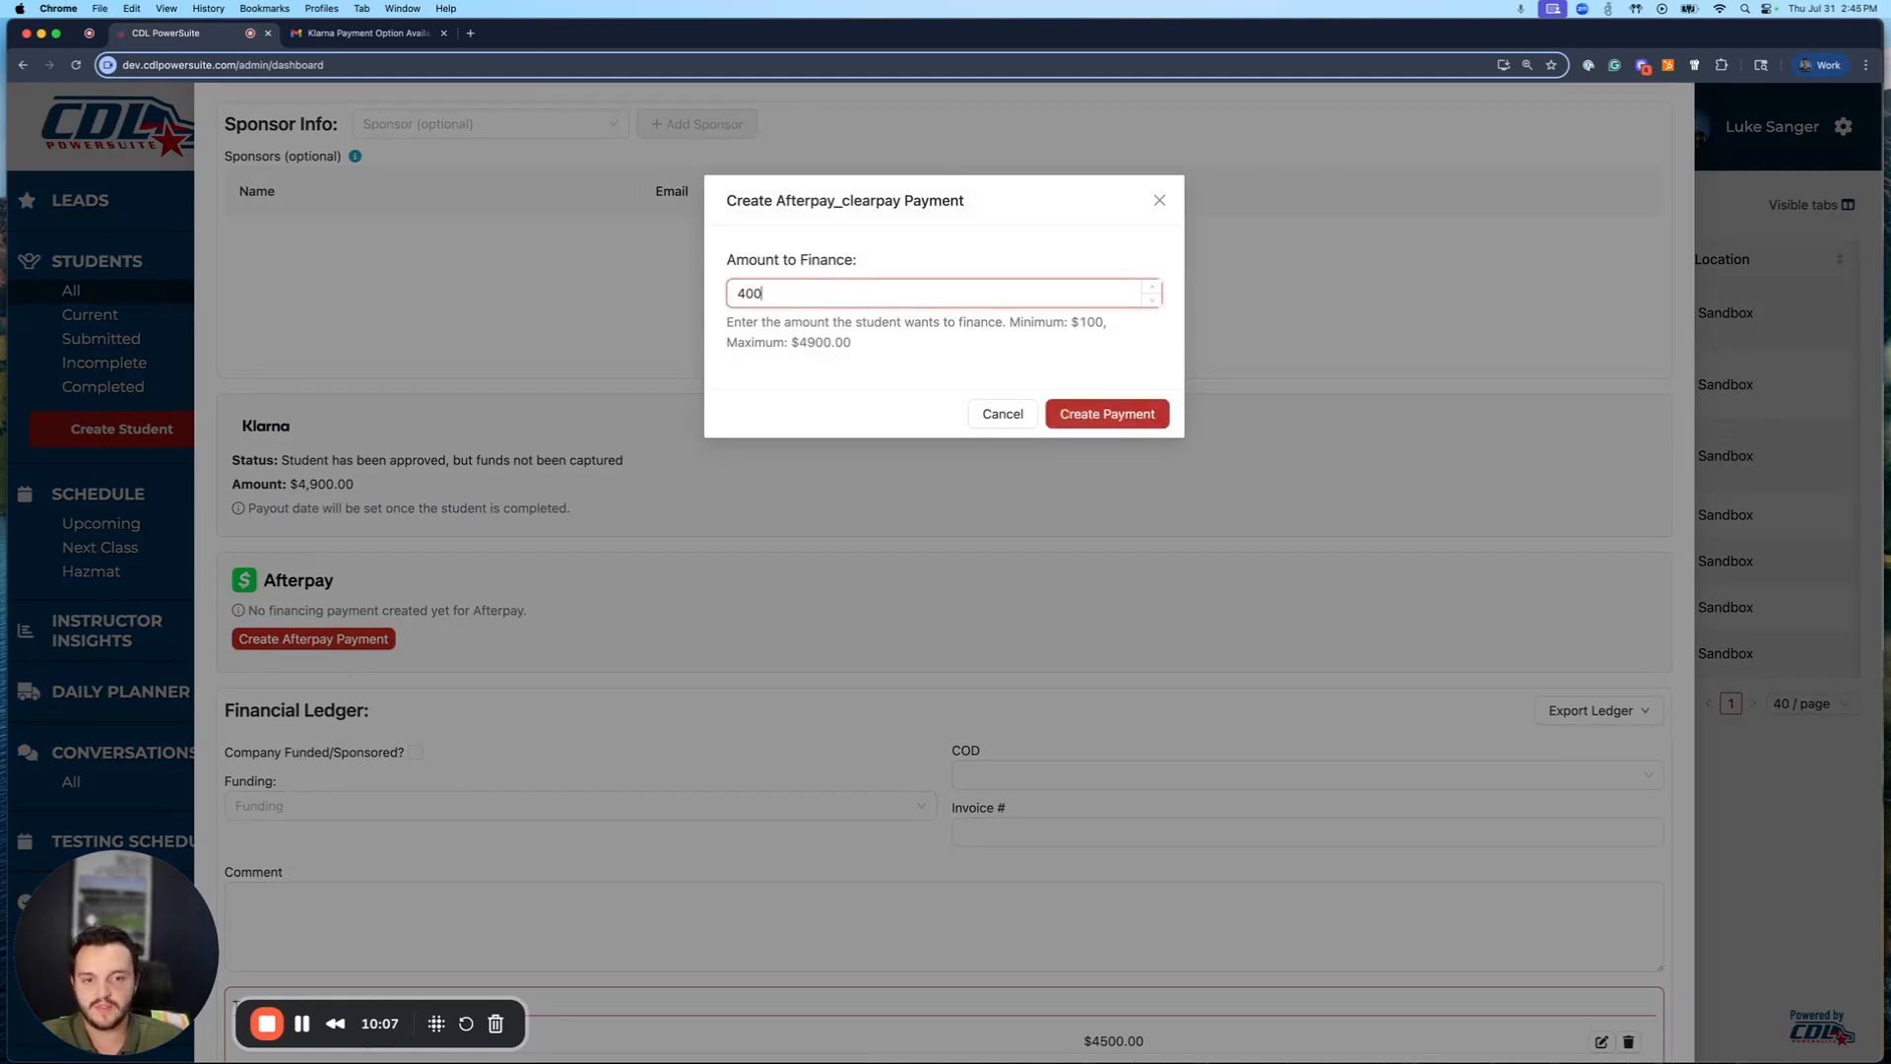
left_click(1160, 200)
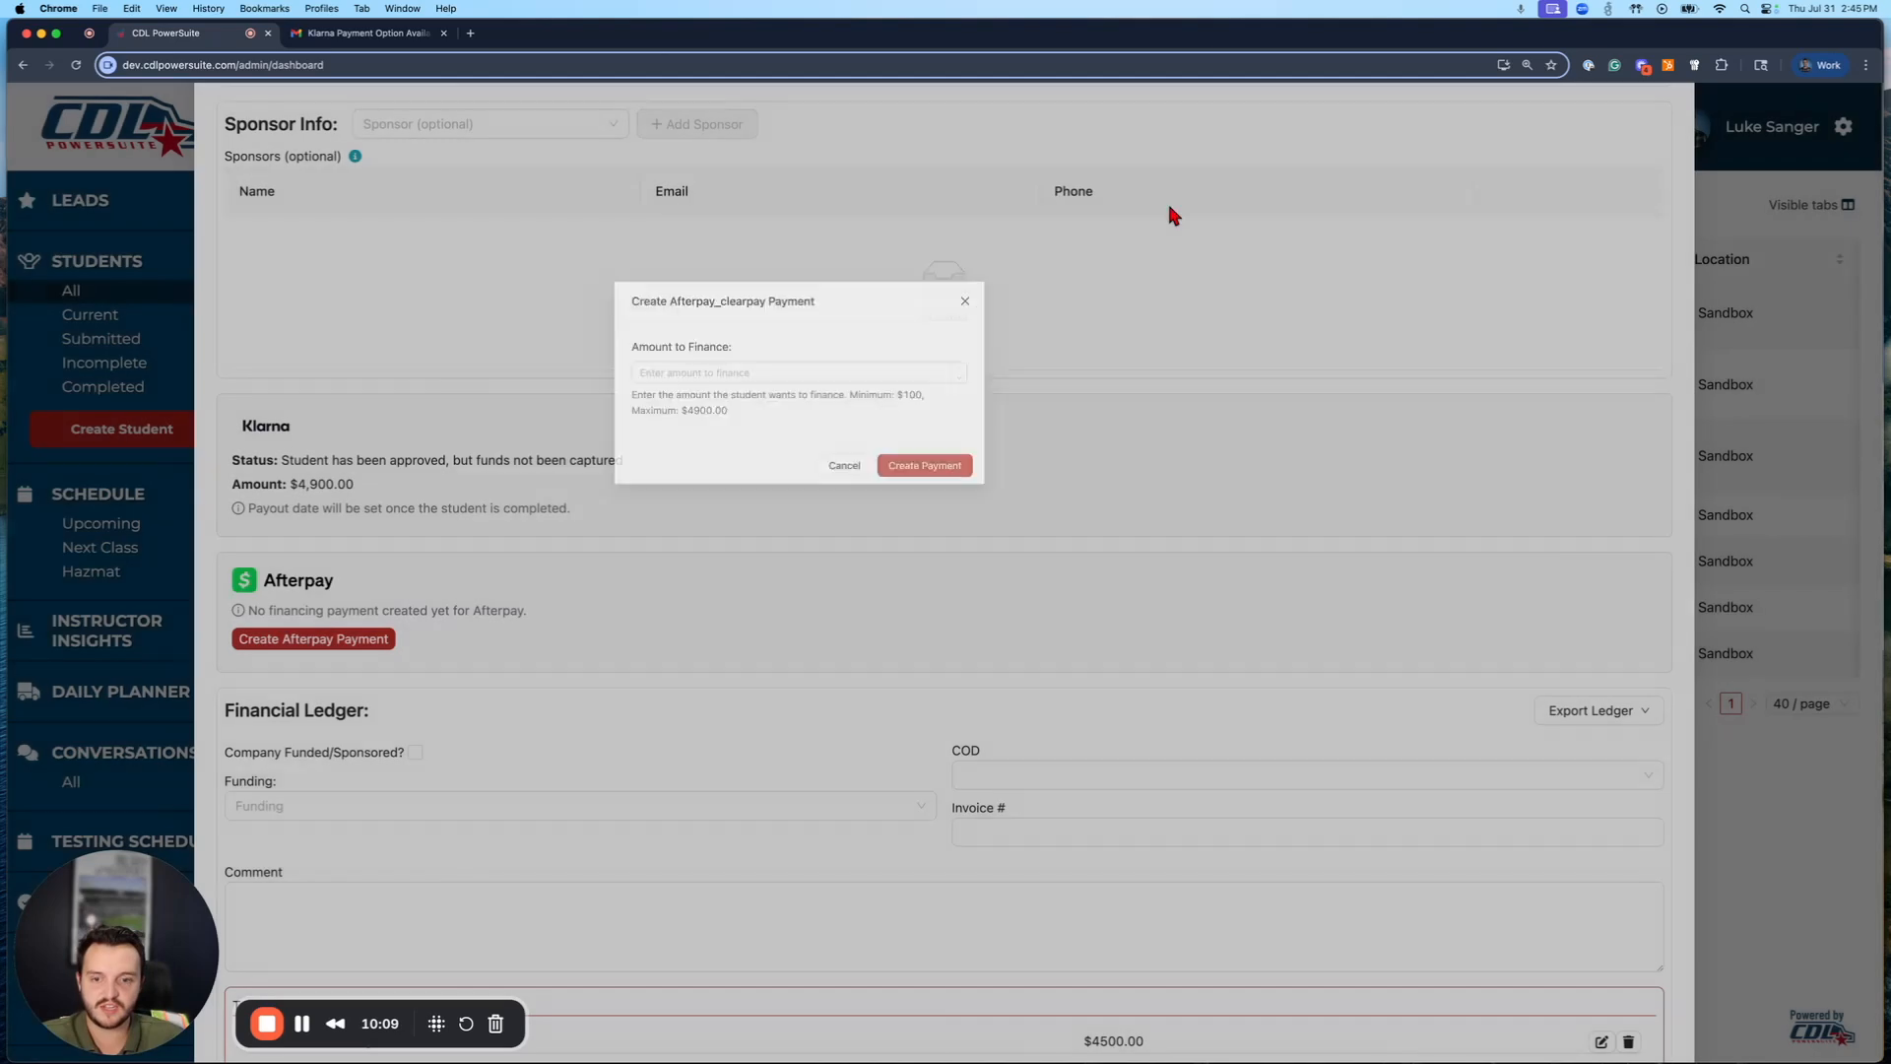
- Change the Crash Dummy student's package to Class A CDL Training (Finance Enabled) and save the student record
scroll(473, 423, "up", 10)
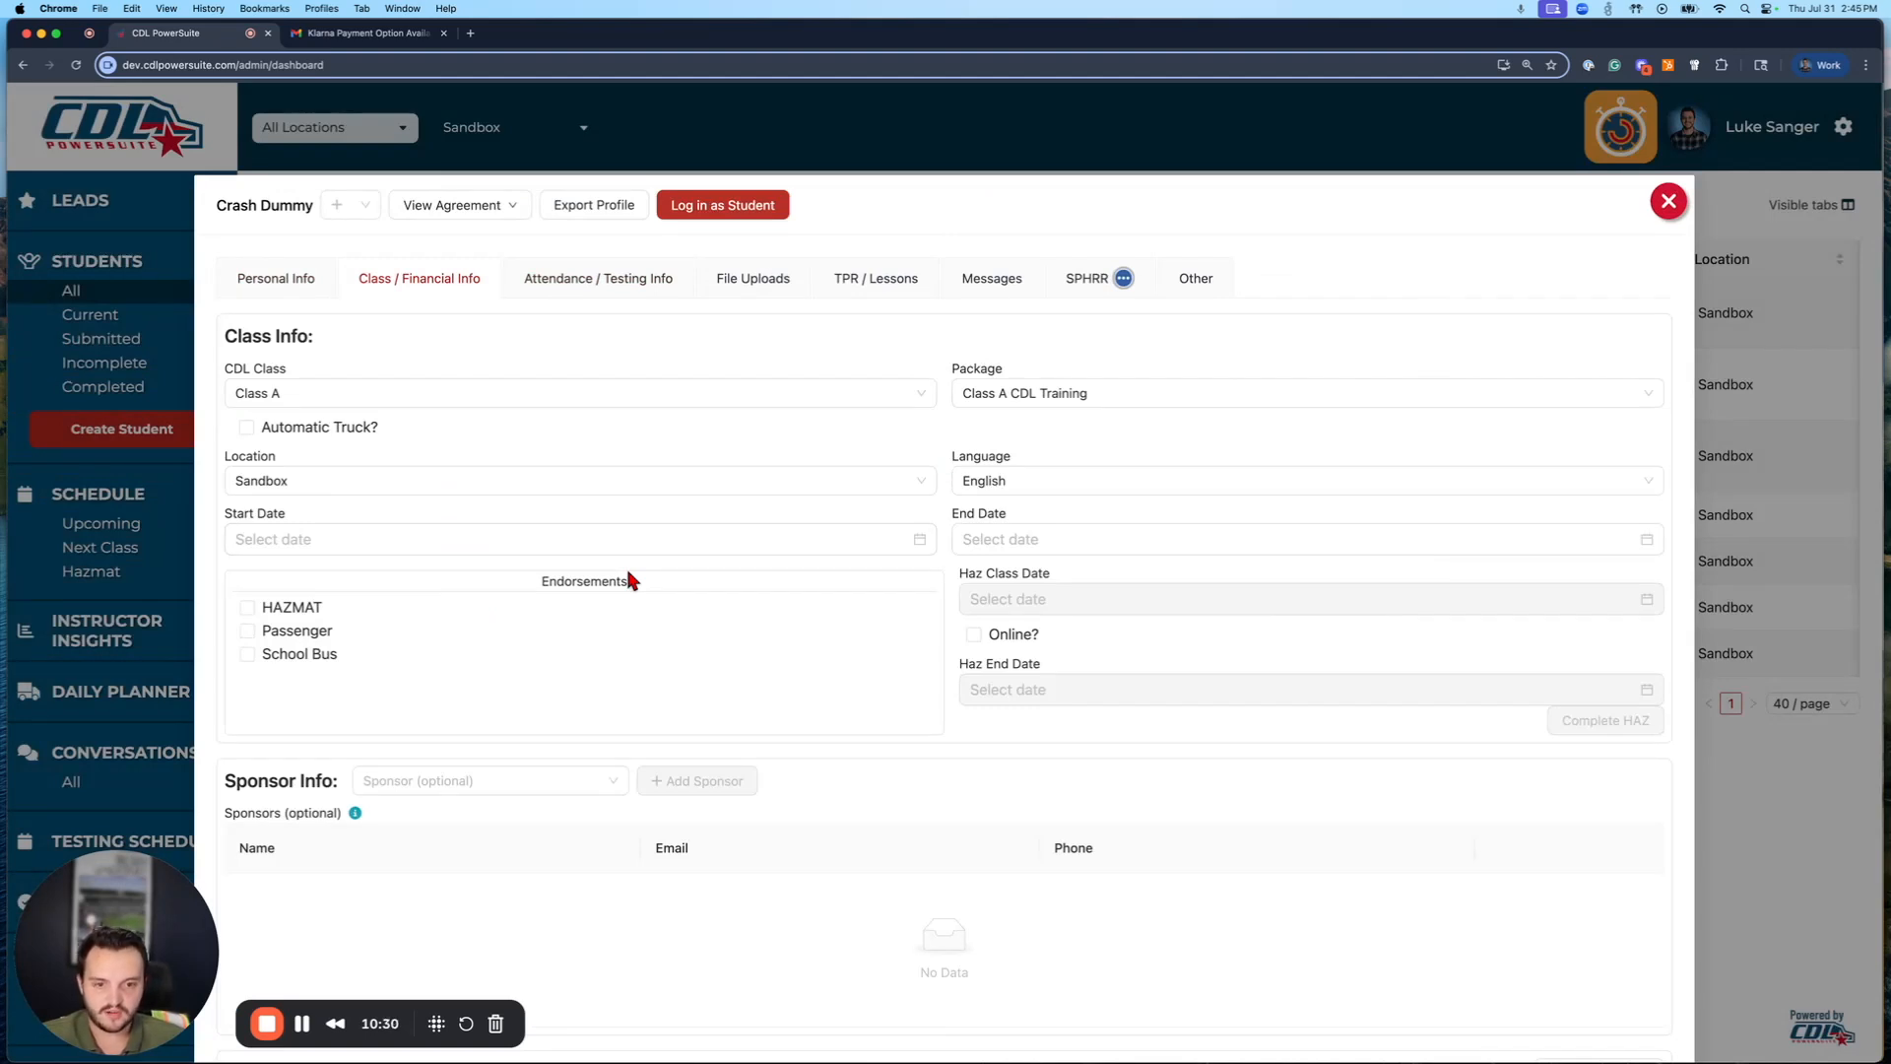
scroll(1140, 362, "down", 5)
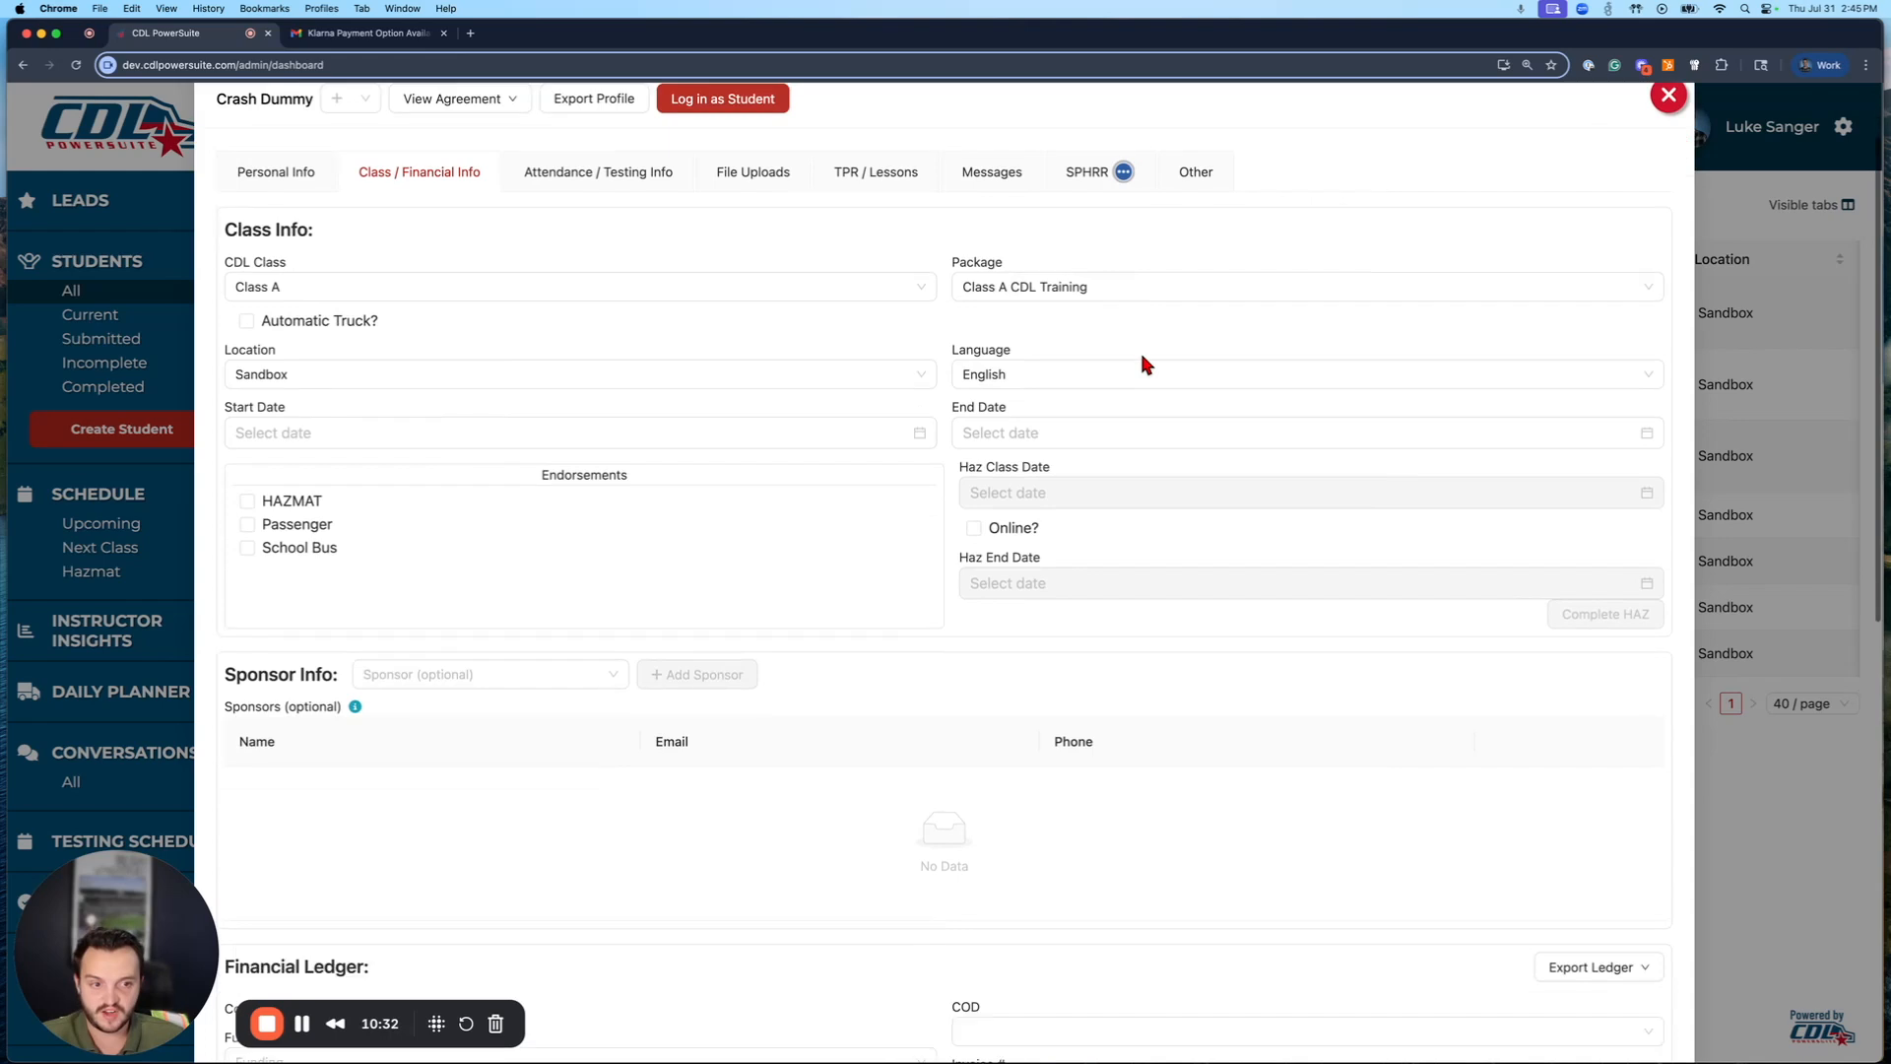
scroll(1140, 362, "up", 3)
left_click(1051, 291)
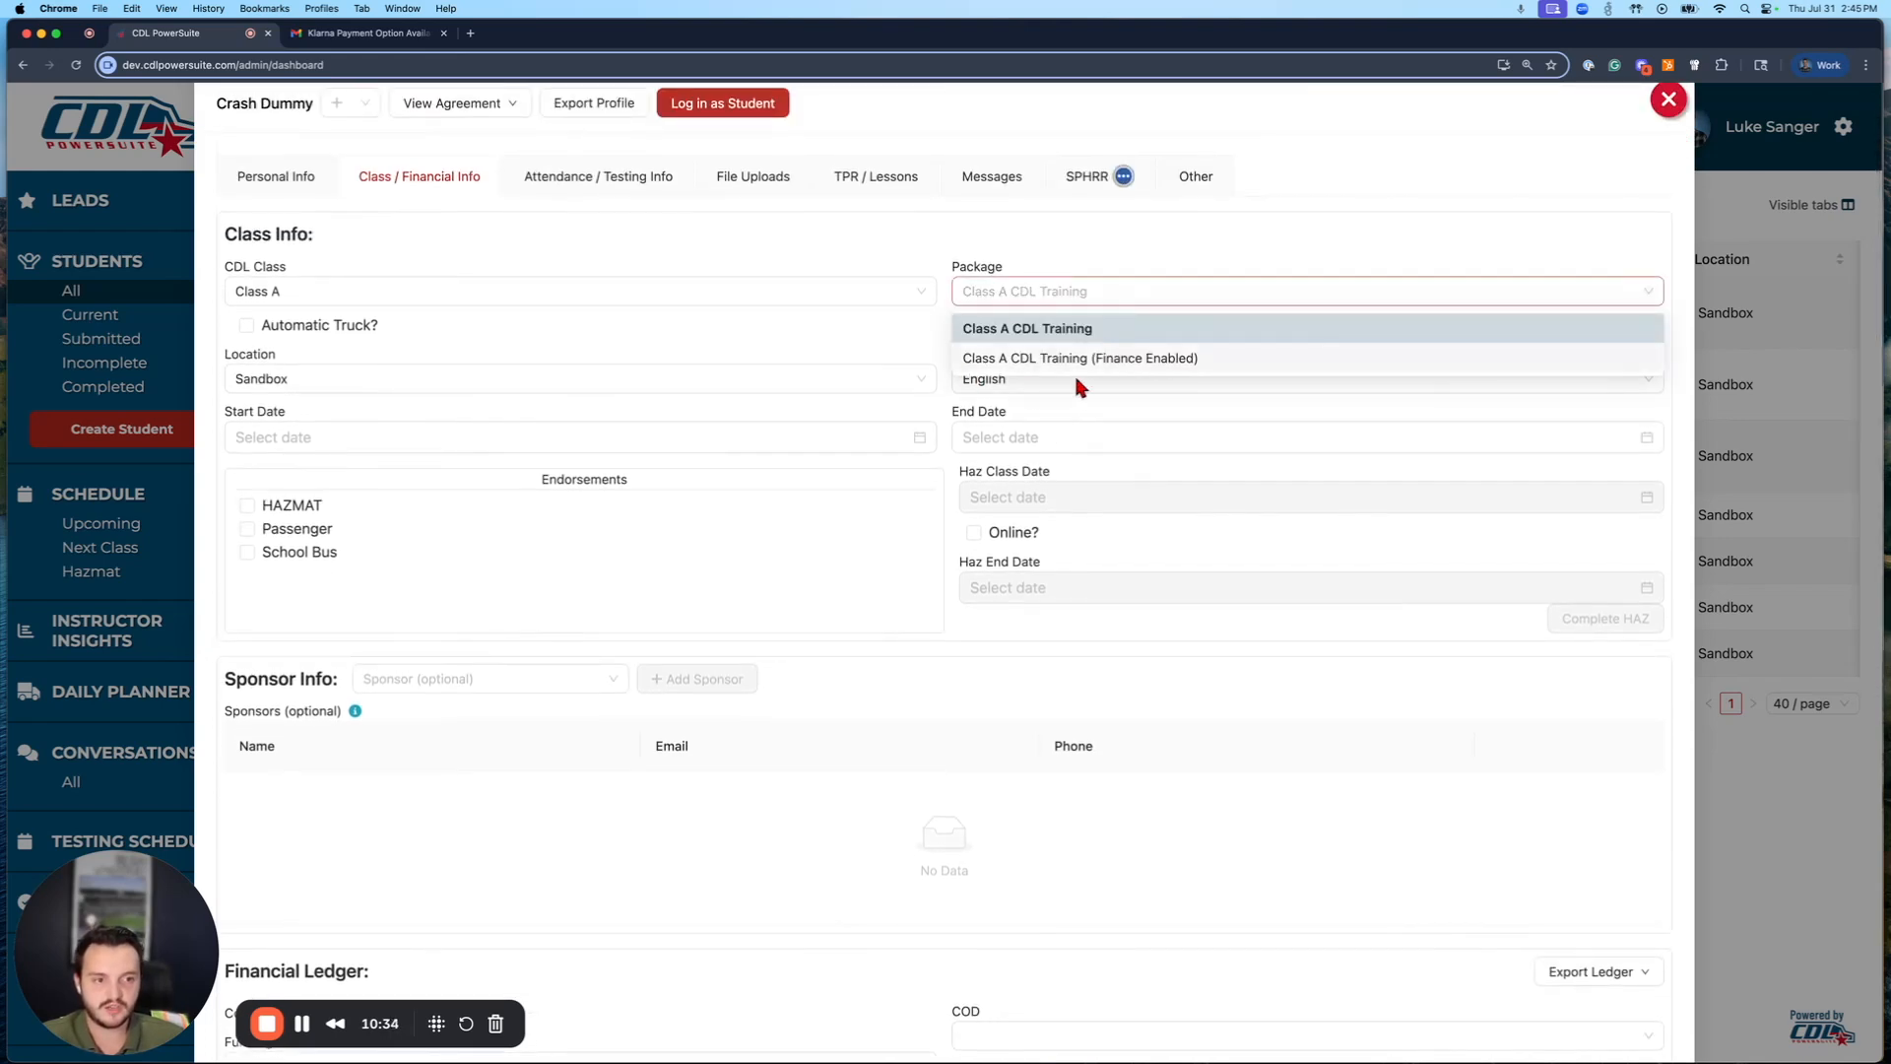
left_click(1132, 358)
scroll(1172, 729, "down", 9)
left_click(1310, 951)
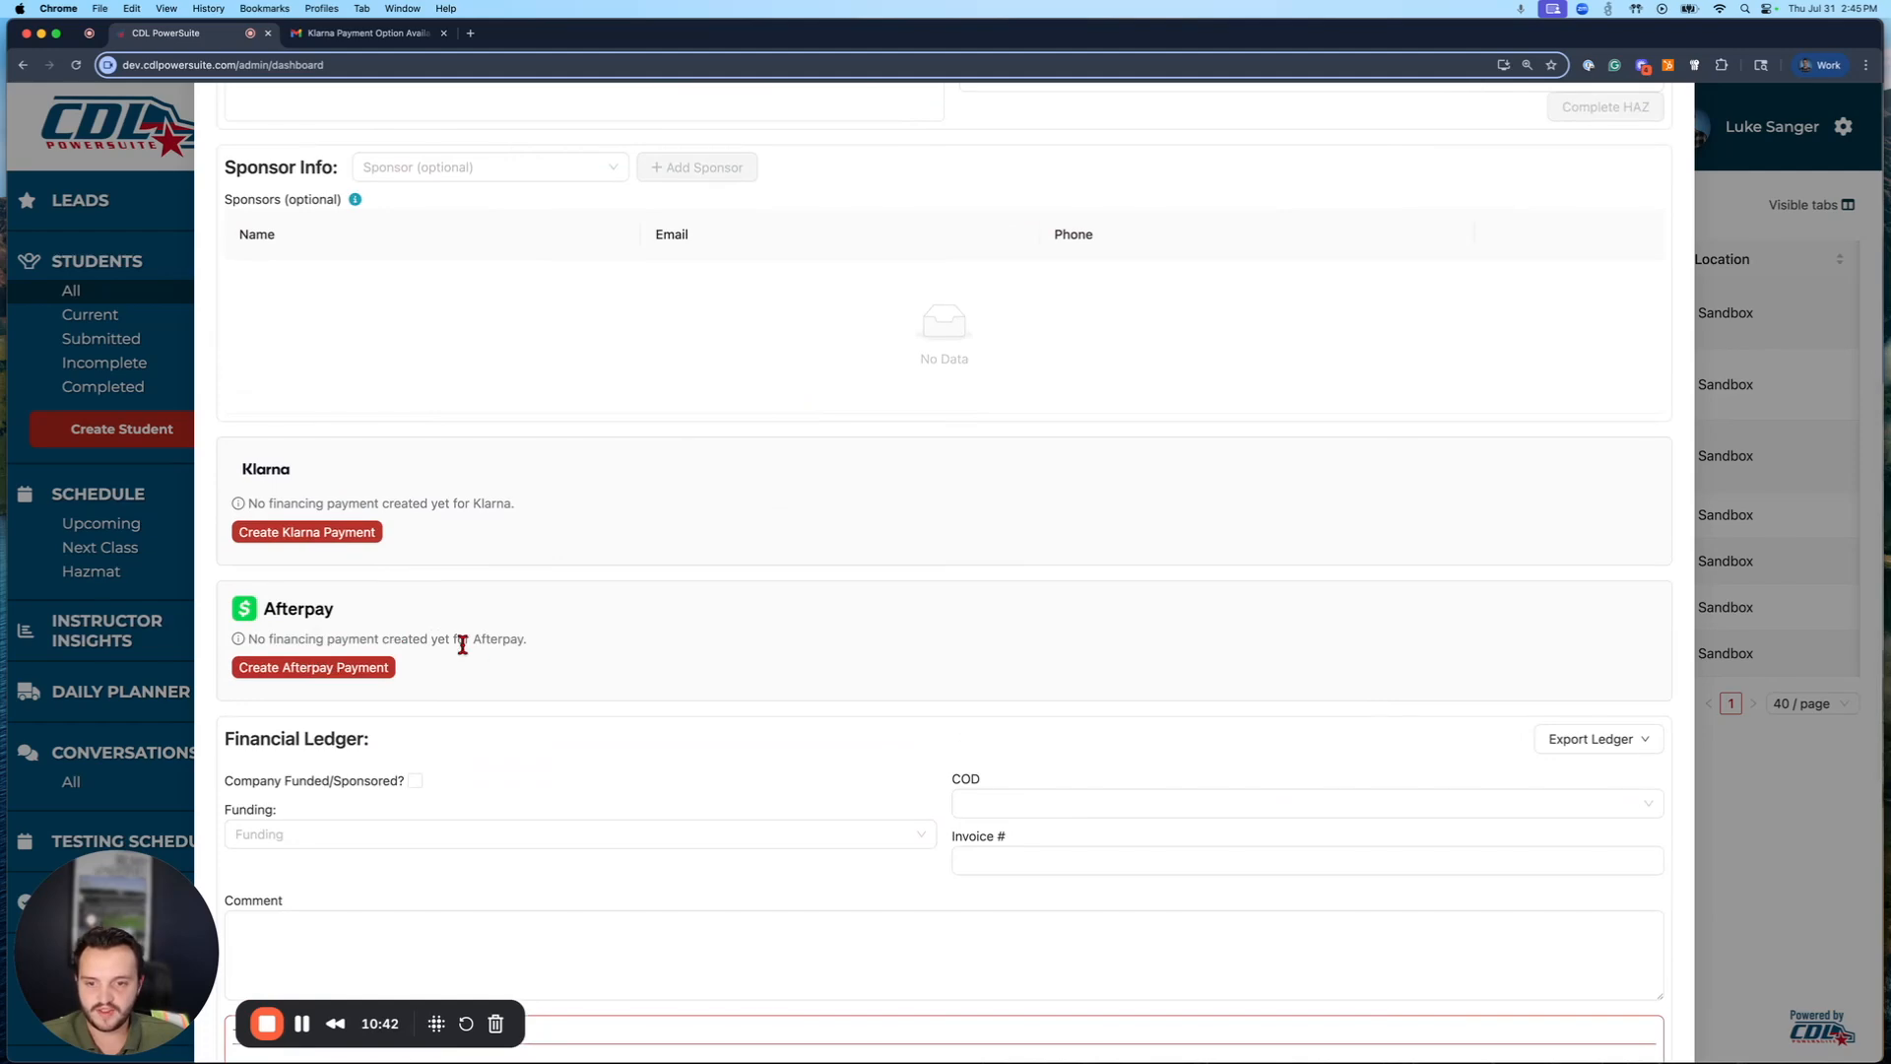
- Start a Klarna payment for the Crash Dummy student and open its amount to finance for editing
left_click(312, 532)
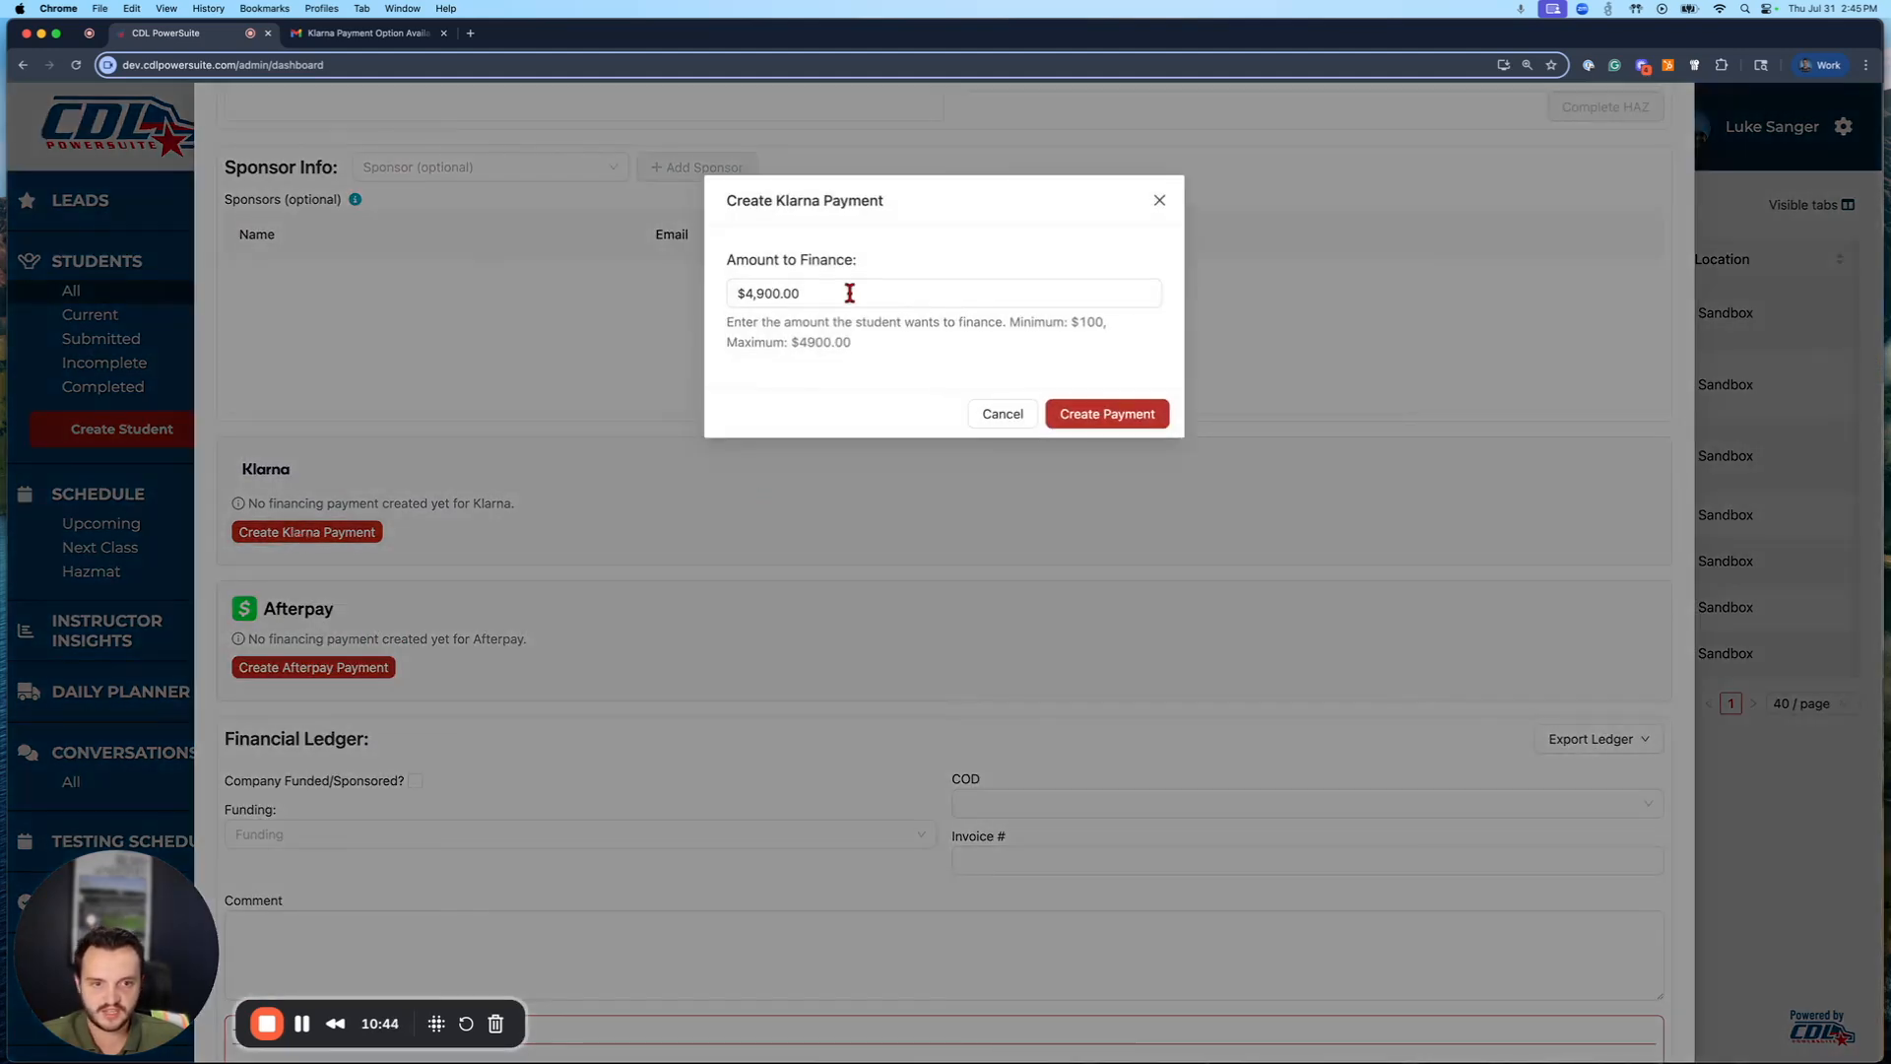
triple_click(830, 290)
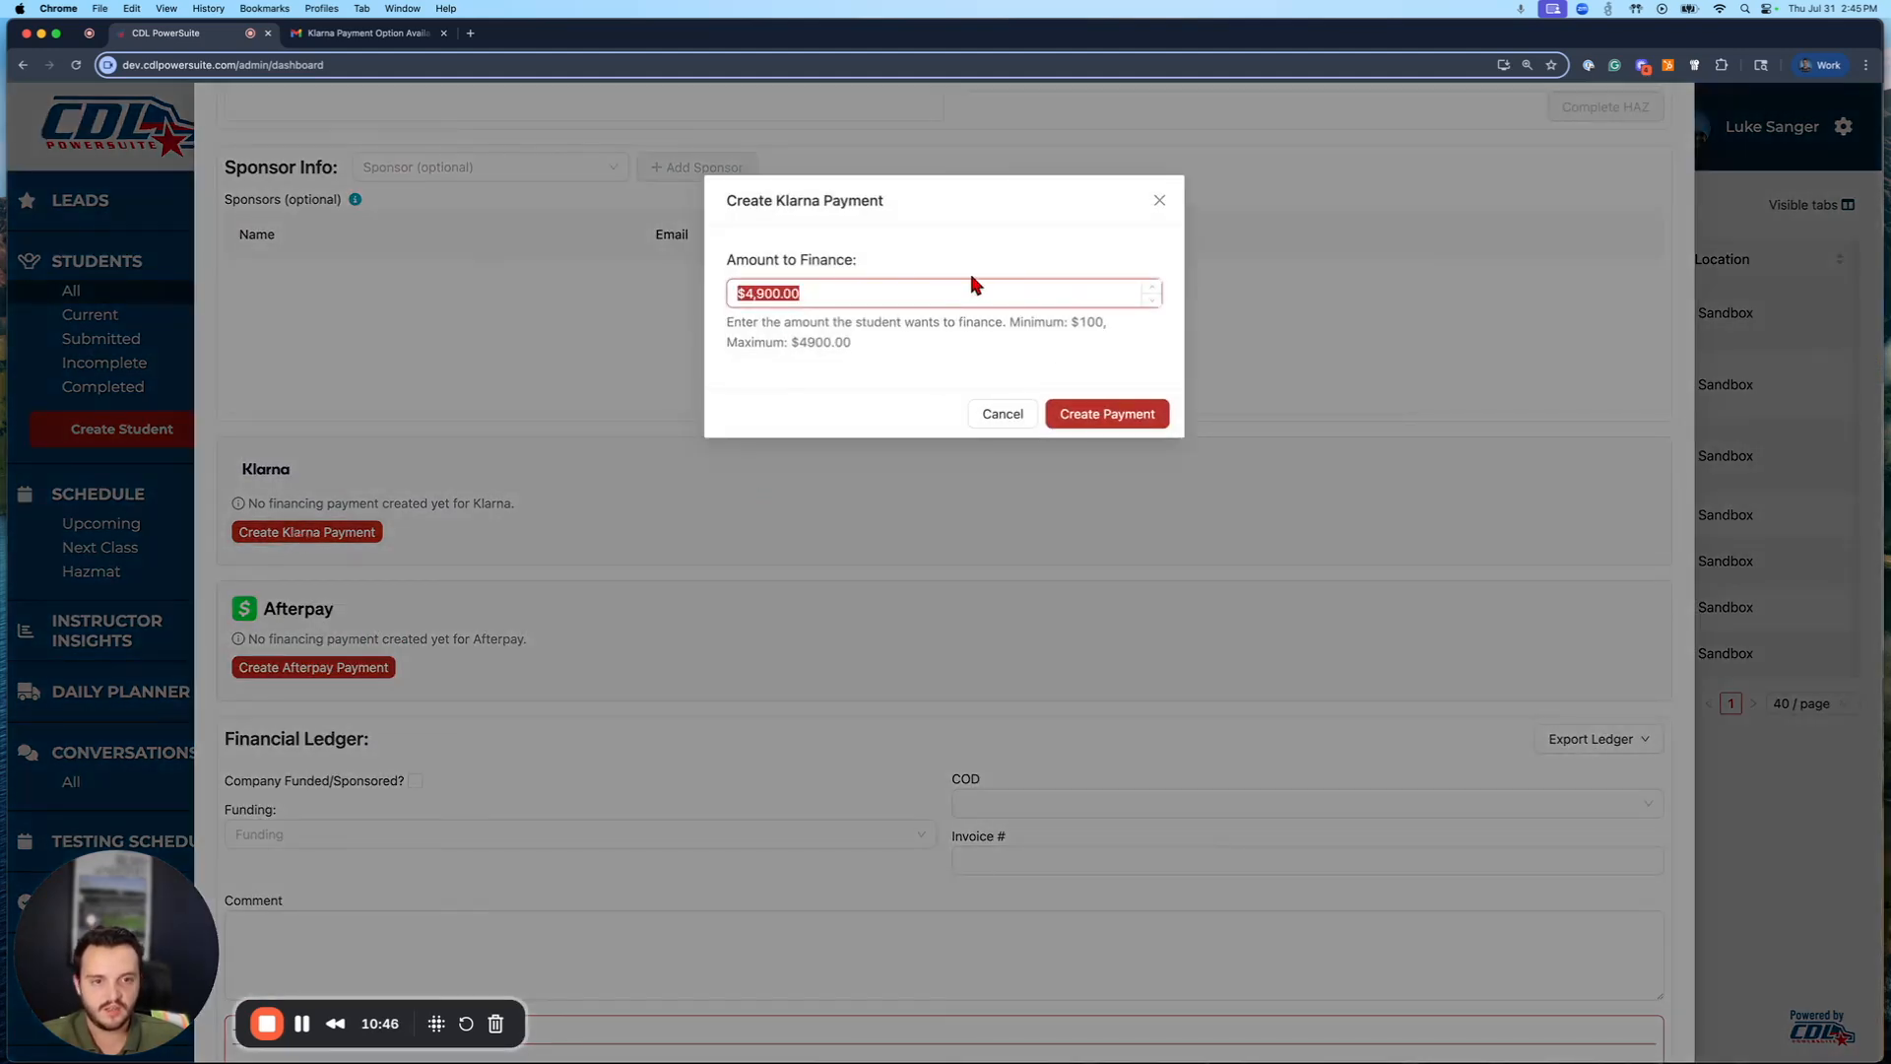